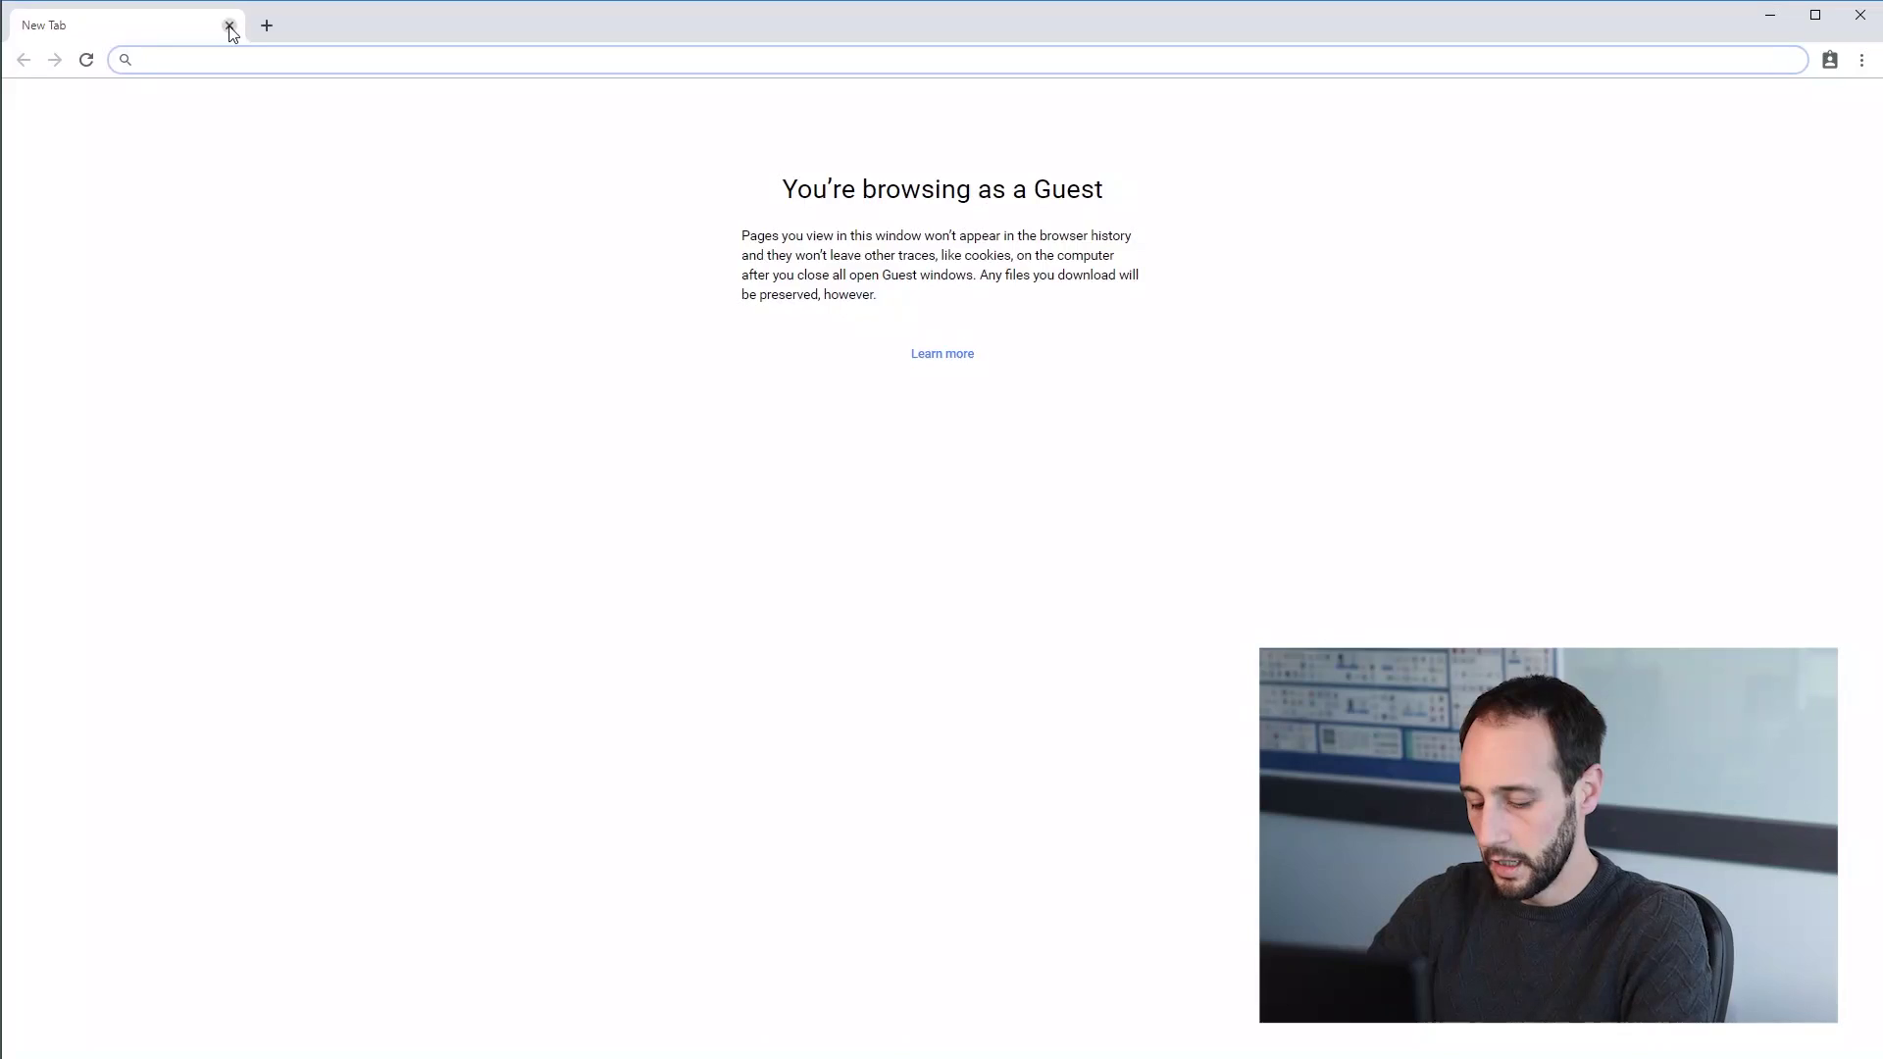
Search Google for 'yubikey' and open the Yubico website from the results
type("y")
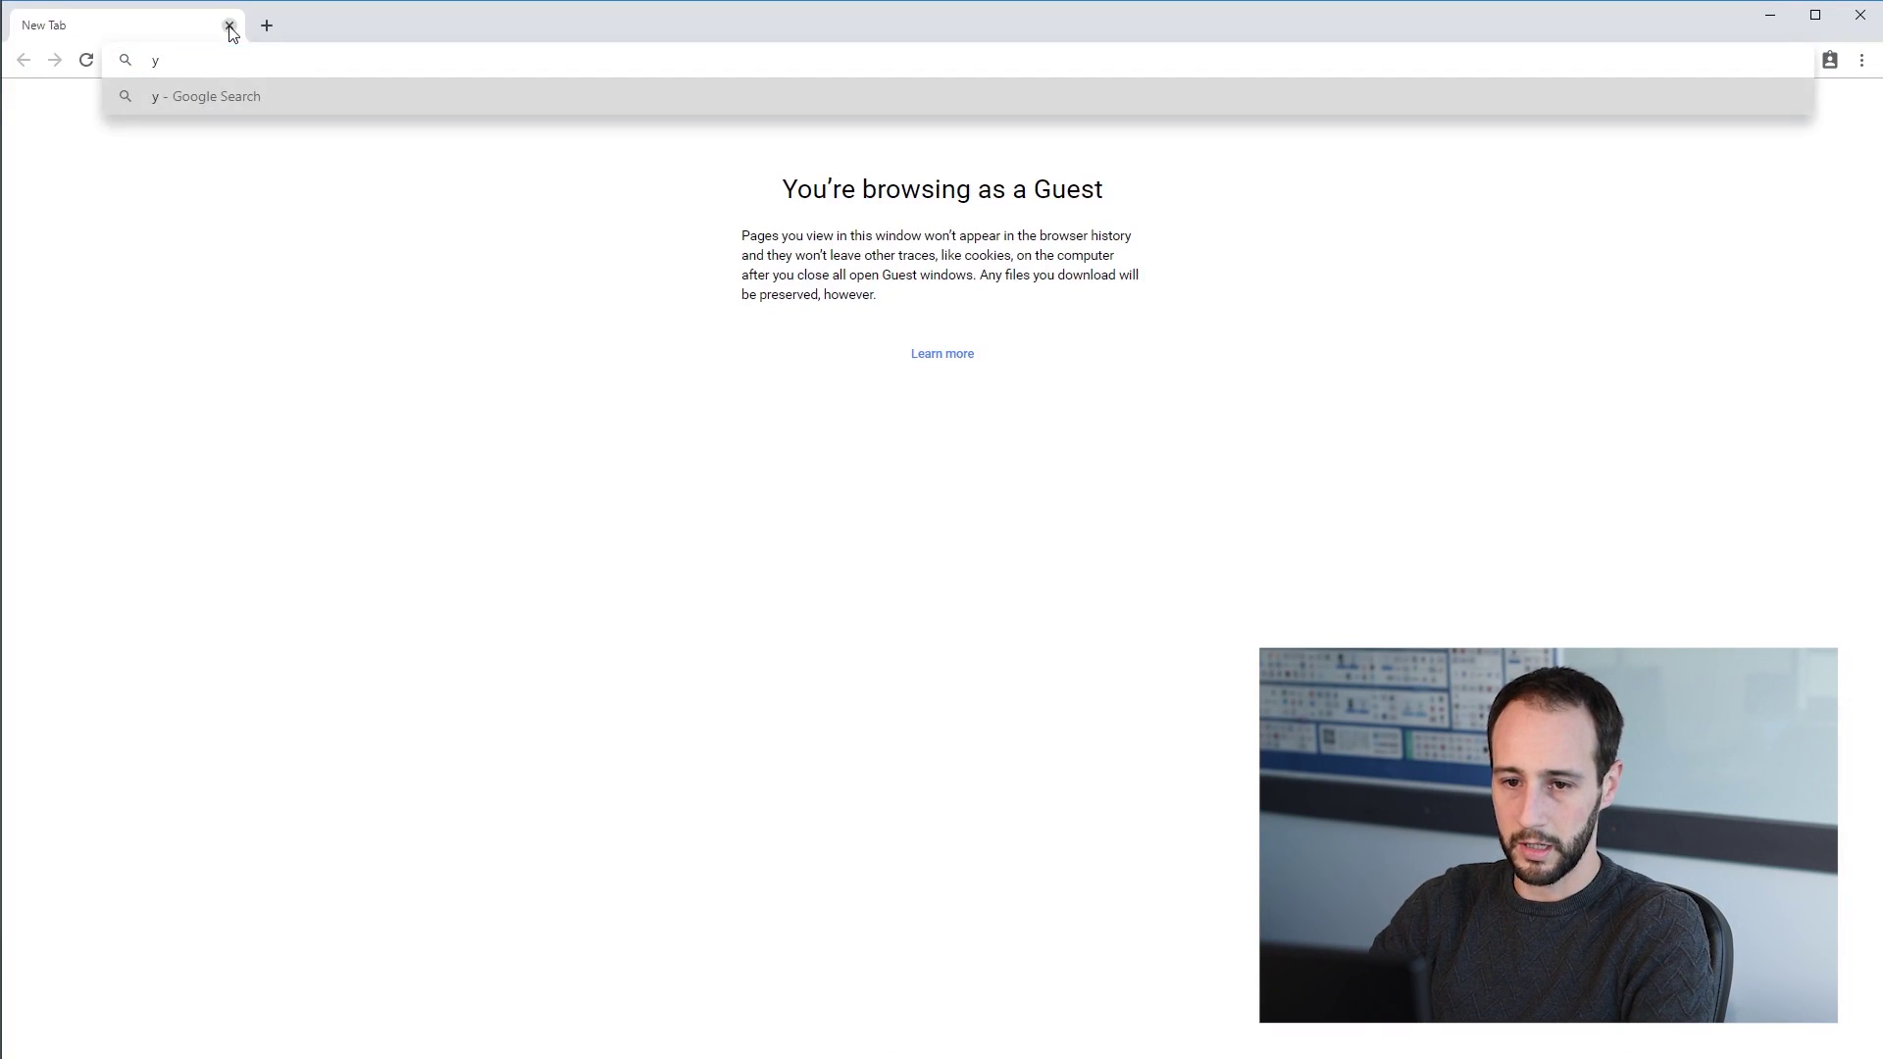
type("ubikey")
key("Return")
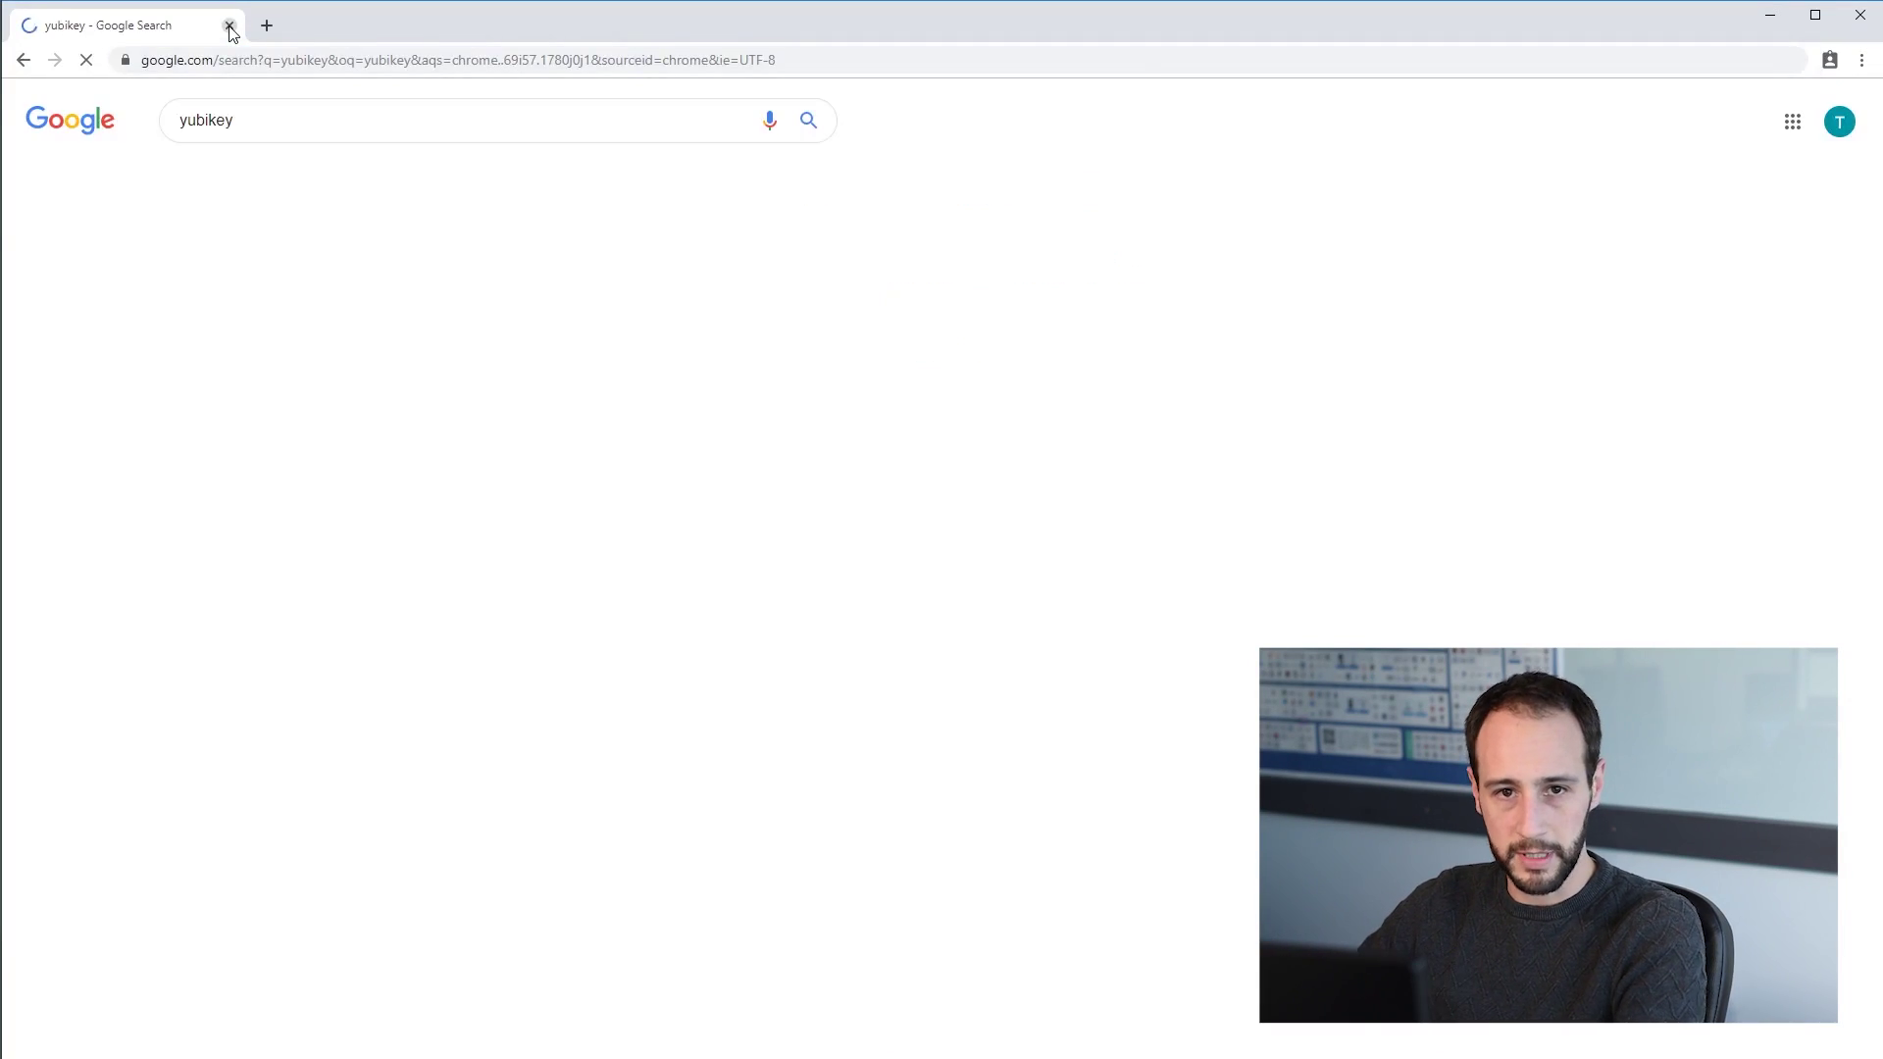
left_click(312, 290)
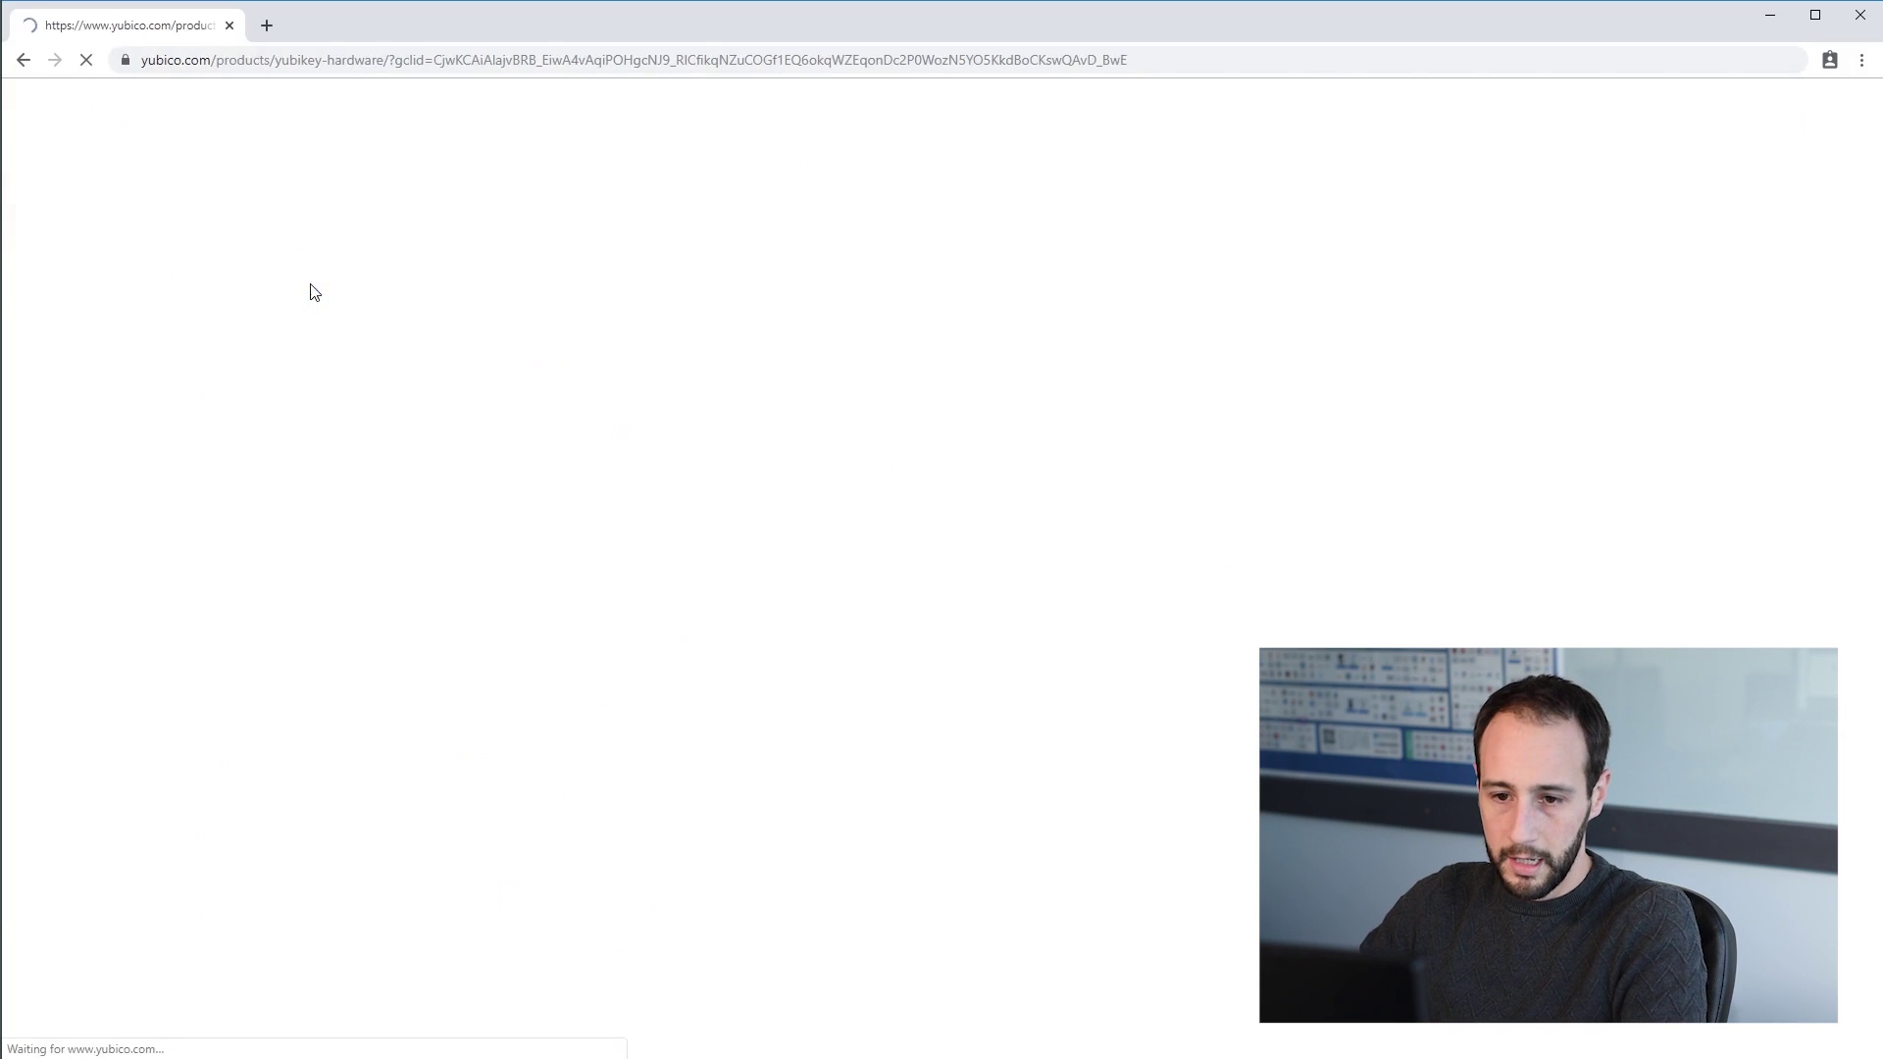
Go to Products > YubiKeys and browse the YubiKey series listings
mouse_move(715, 197)
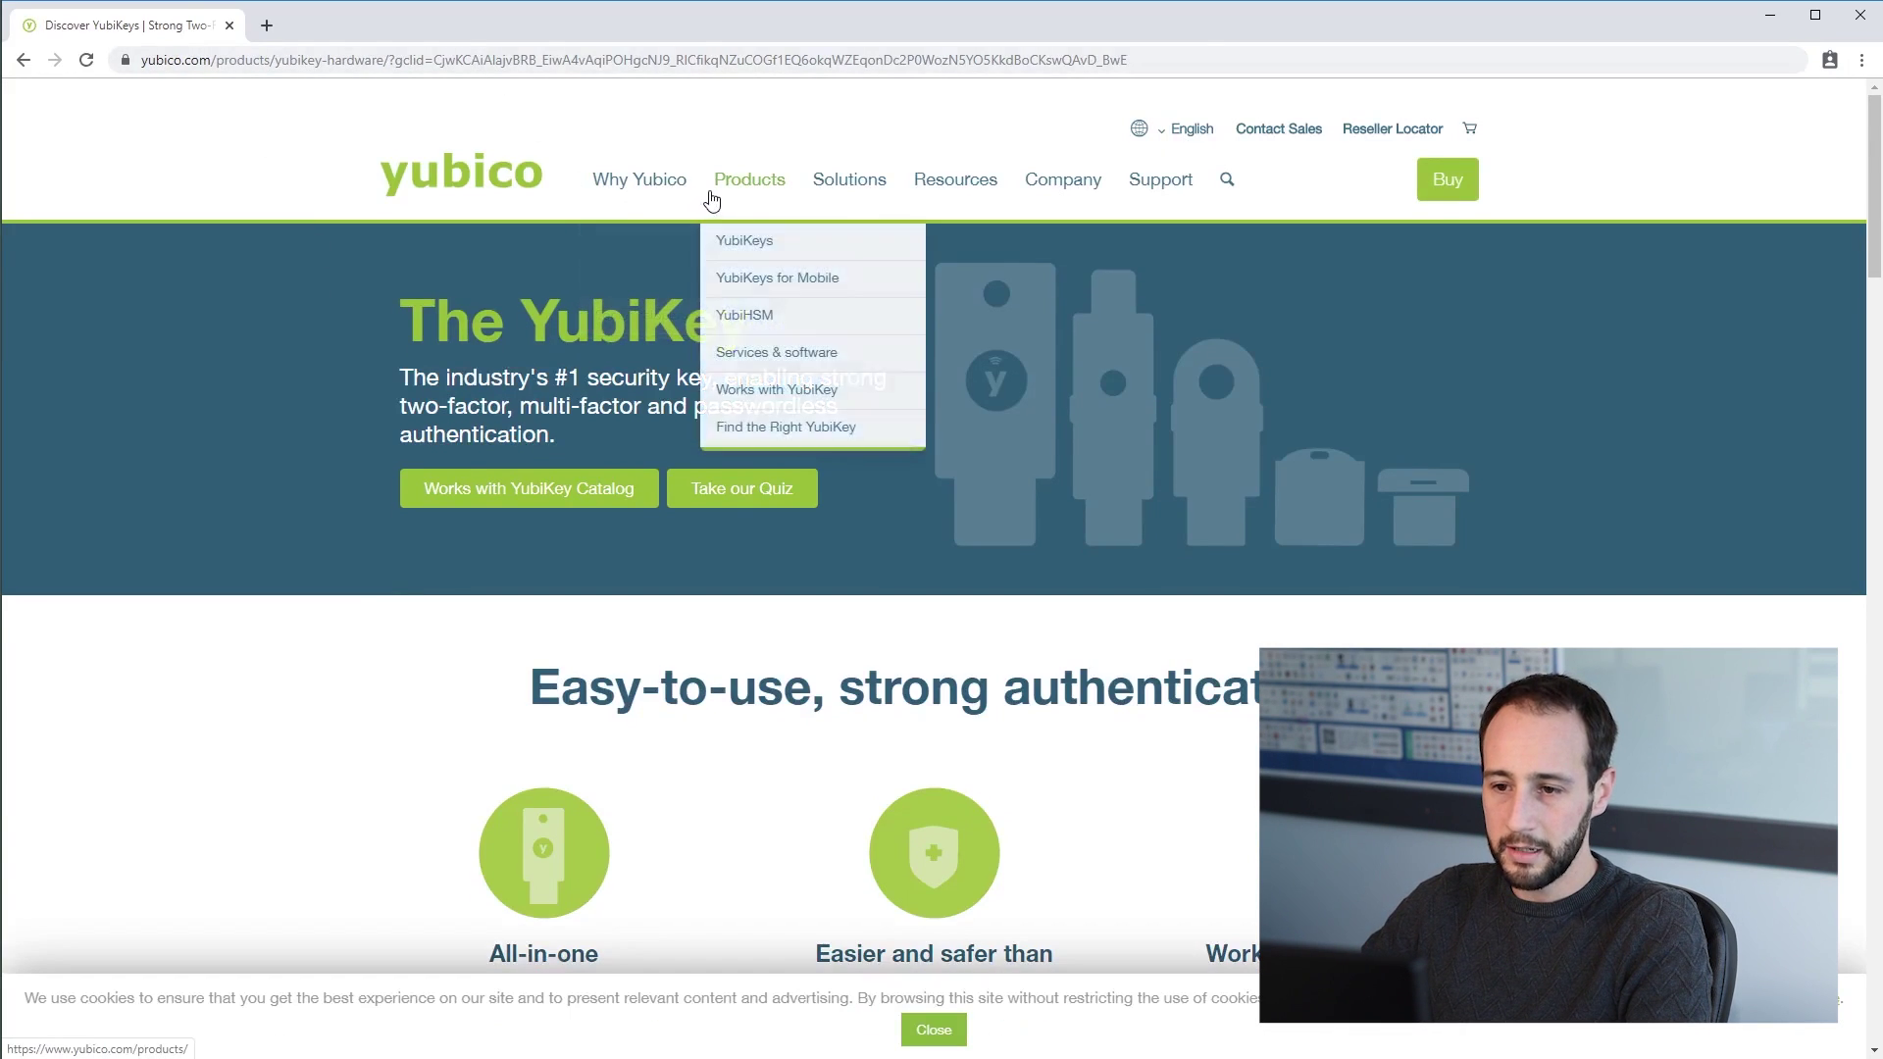
left_click(748, 245)
scroll(749, 245, "down", 10)
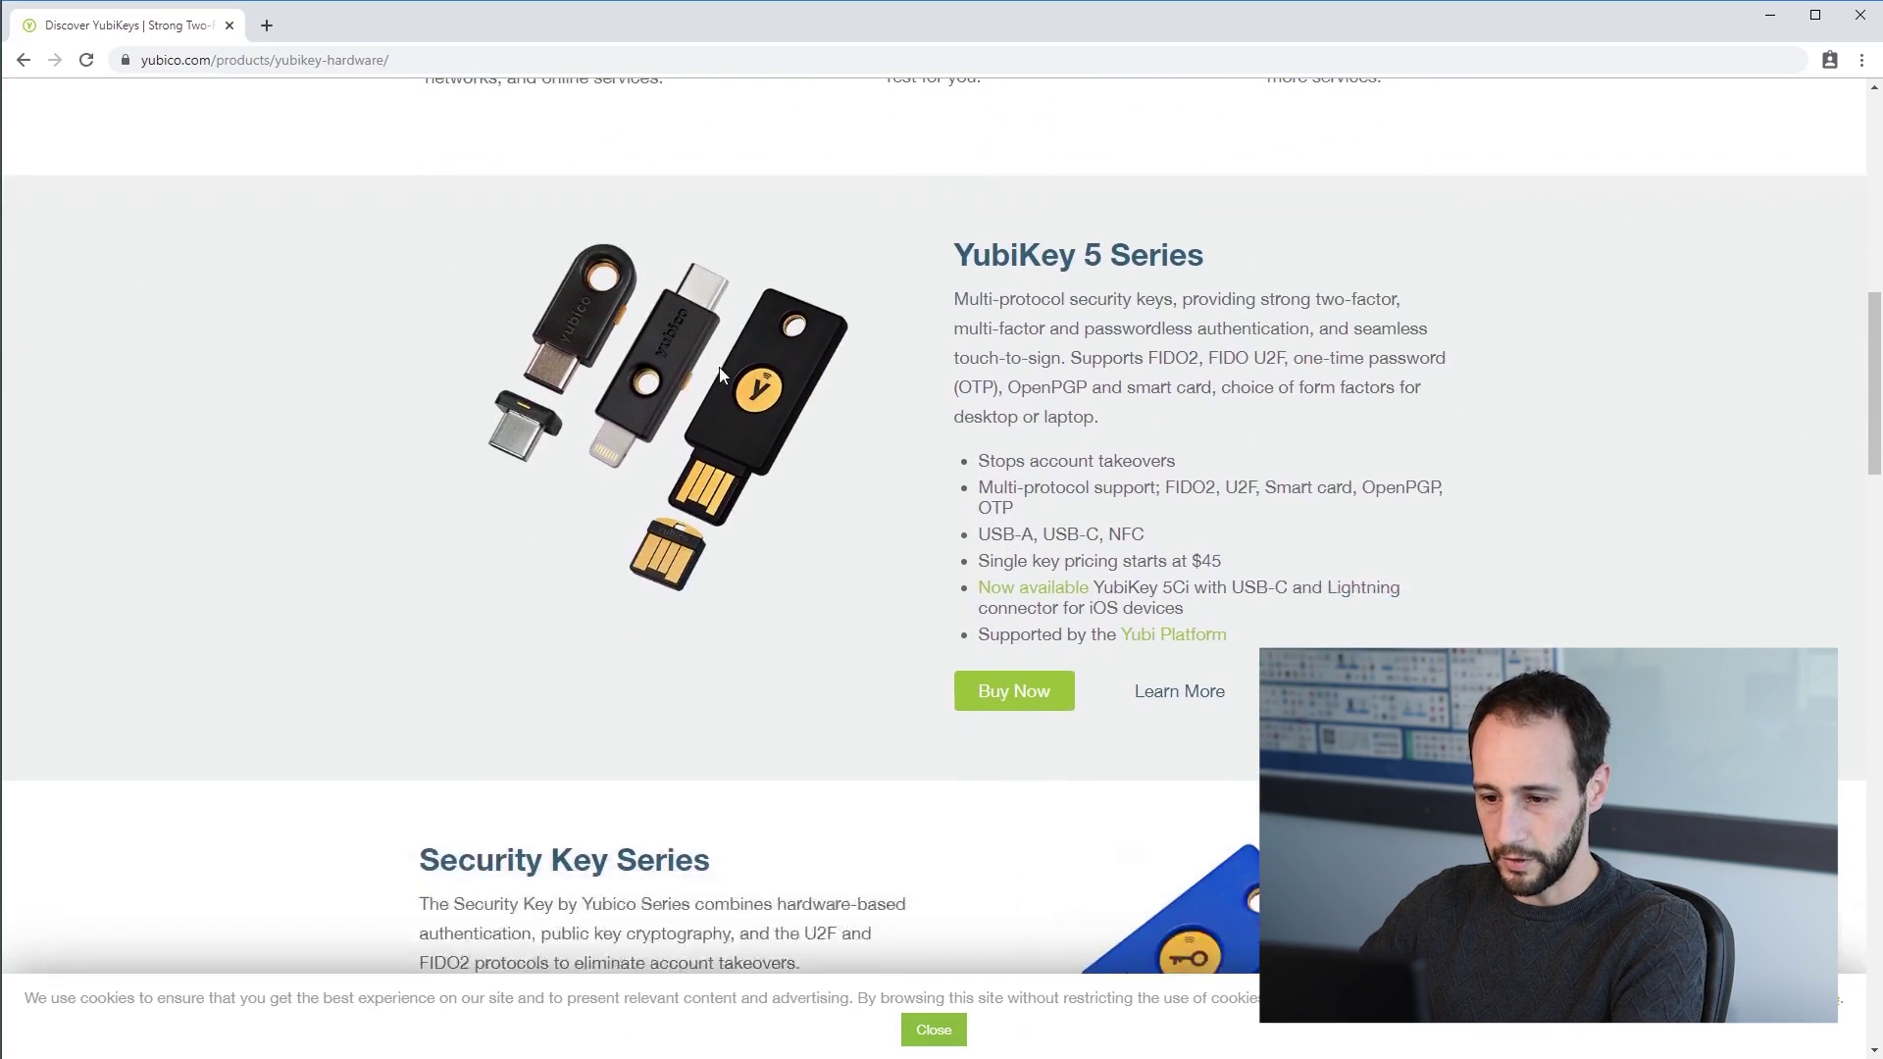
scroll(720, 372, "down", 3)
scroll(720, 373, "up", 4)
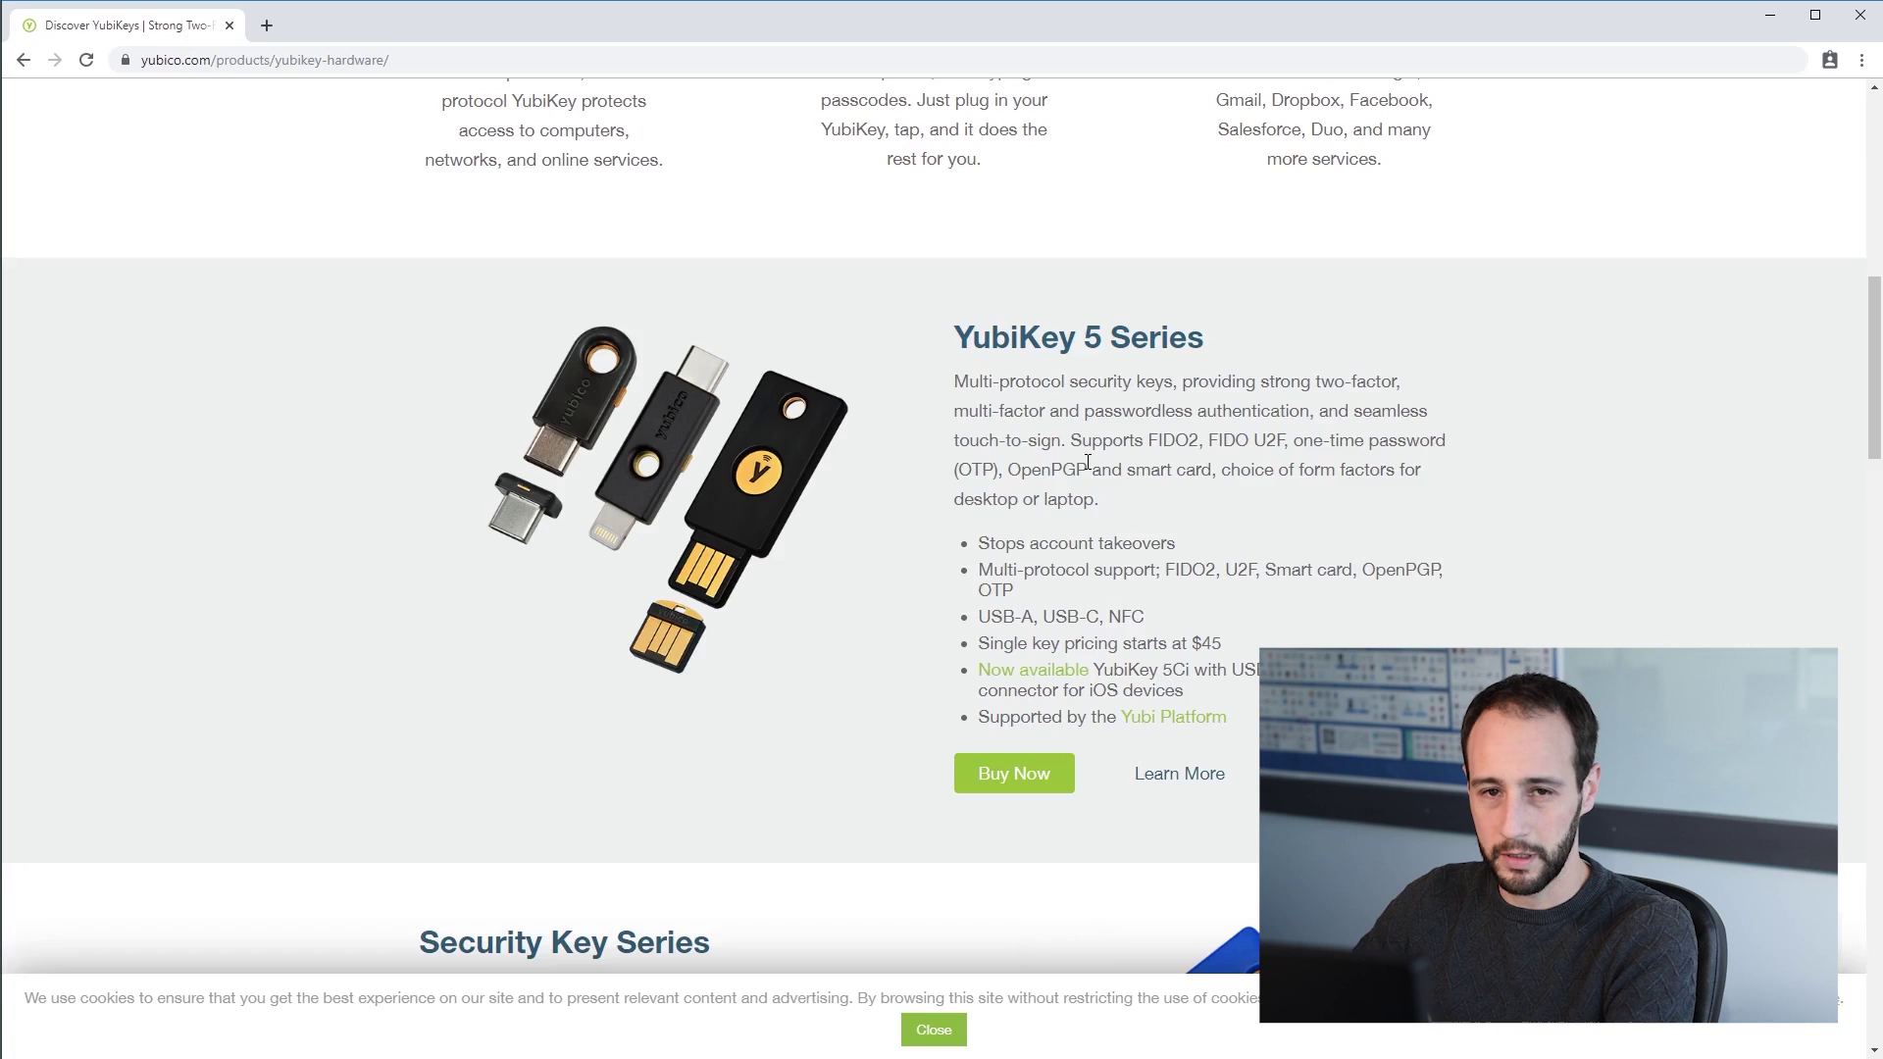
scroll(1087, 462, "down", 5)
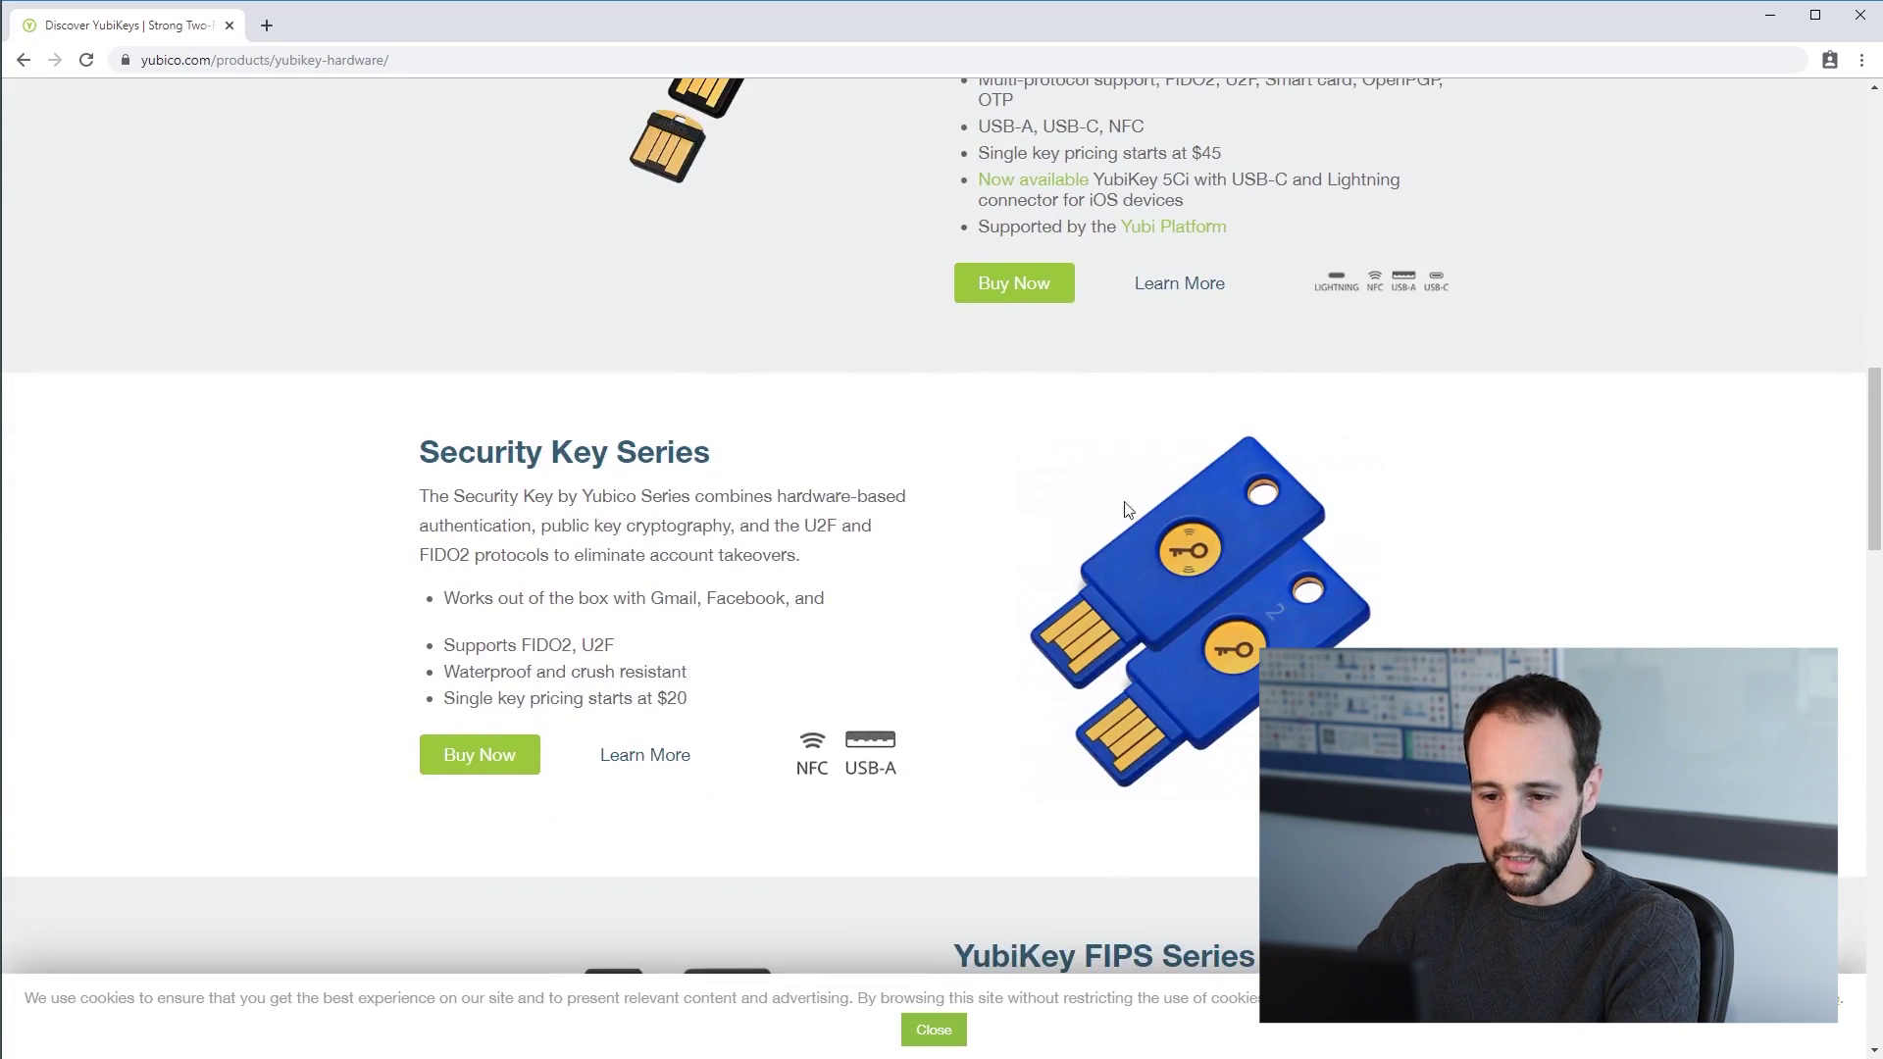
scroll(1010, 540, "up", 4)
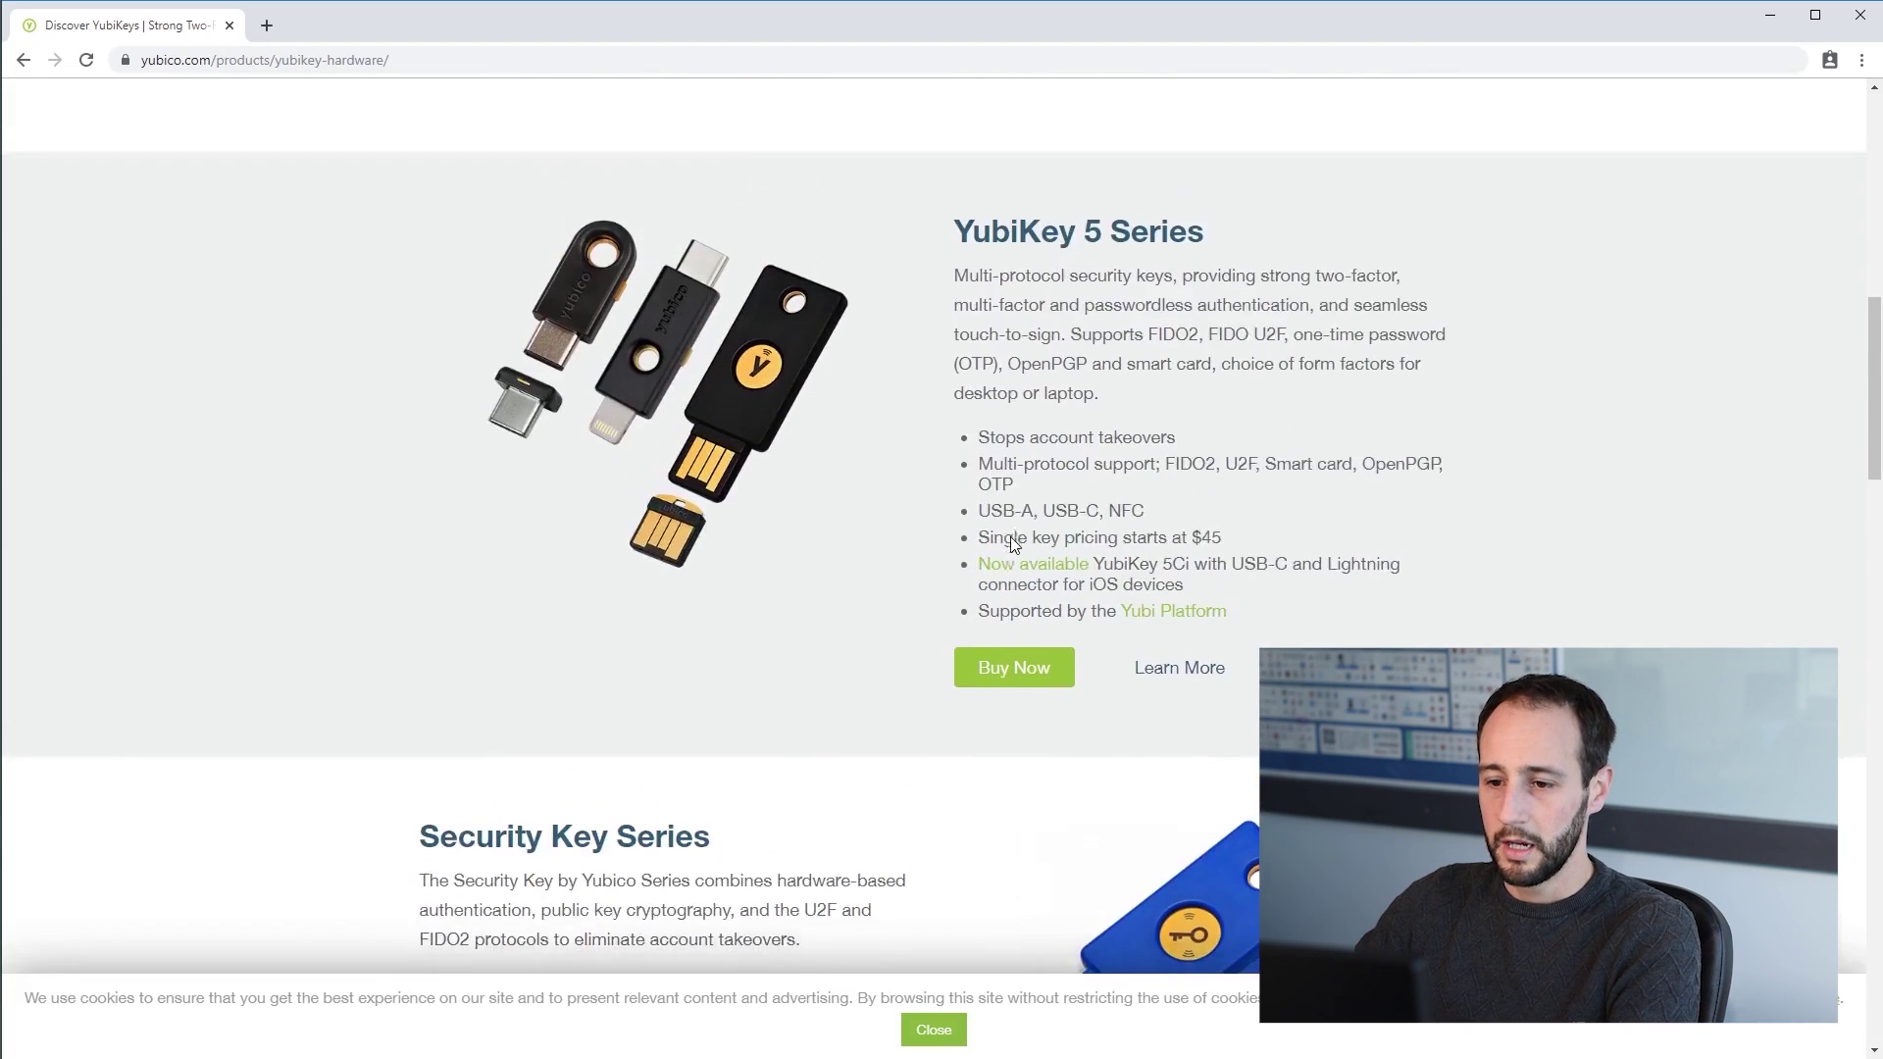
scroll(1007, 551, "down", 15)
scroll(1010, 573, "up", 12)
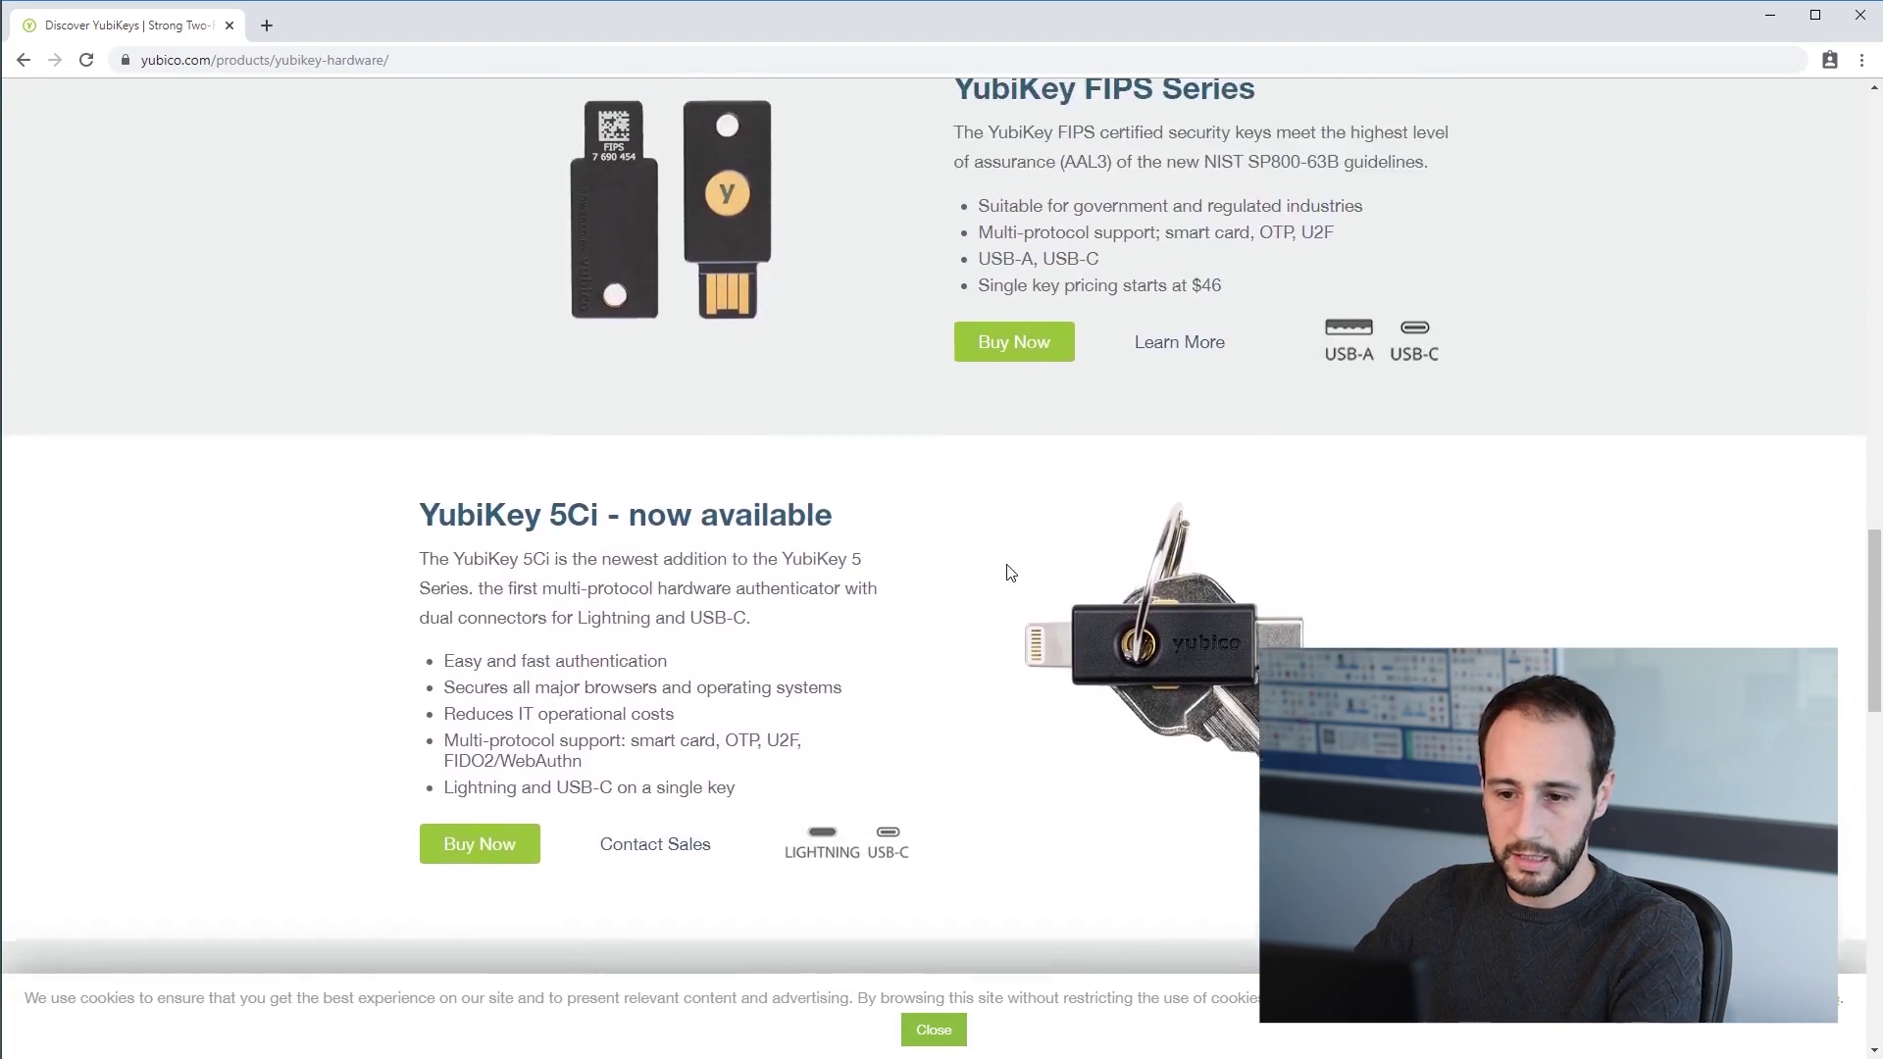
scroll(1011, 573, "up", 3)
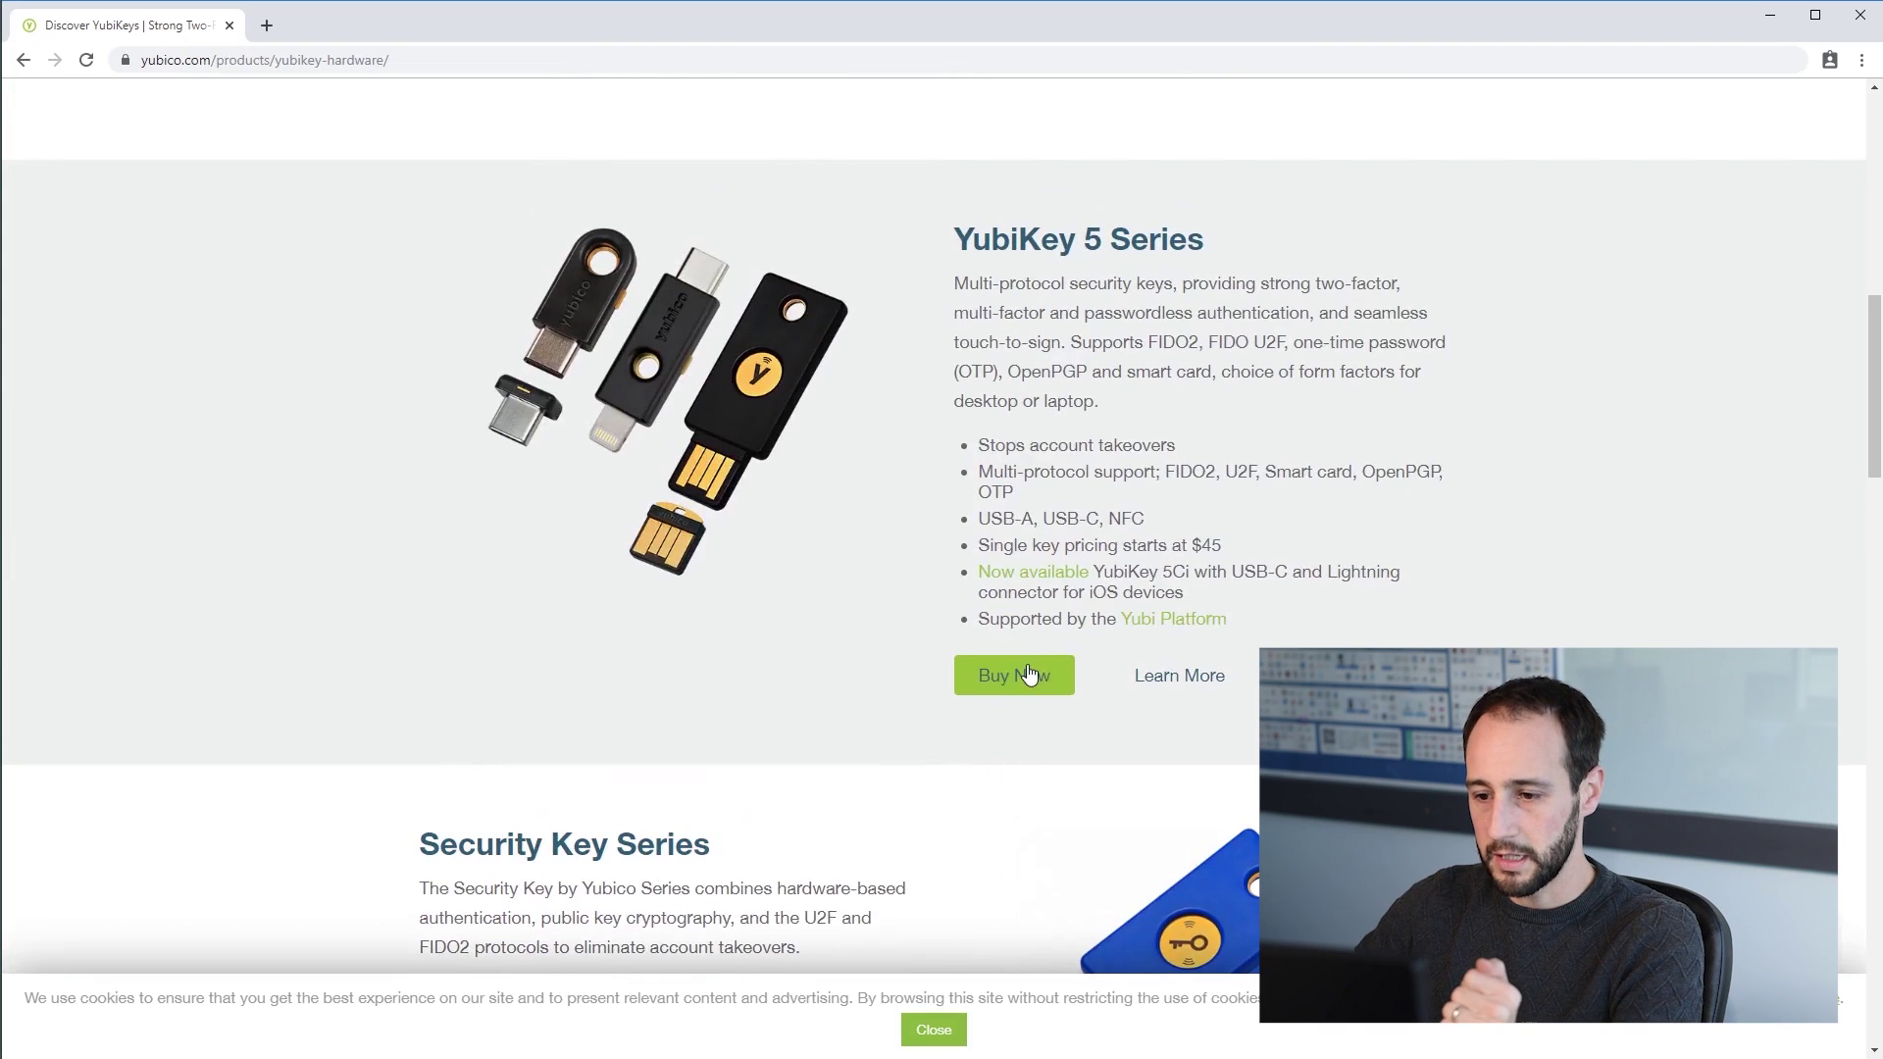
Open the YubiKey 5 Series overview page and scroll through its details
left_click(1086, 442)
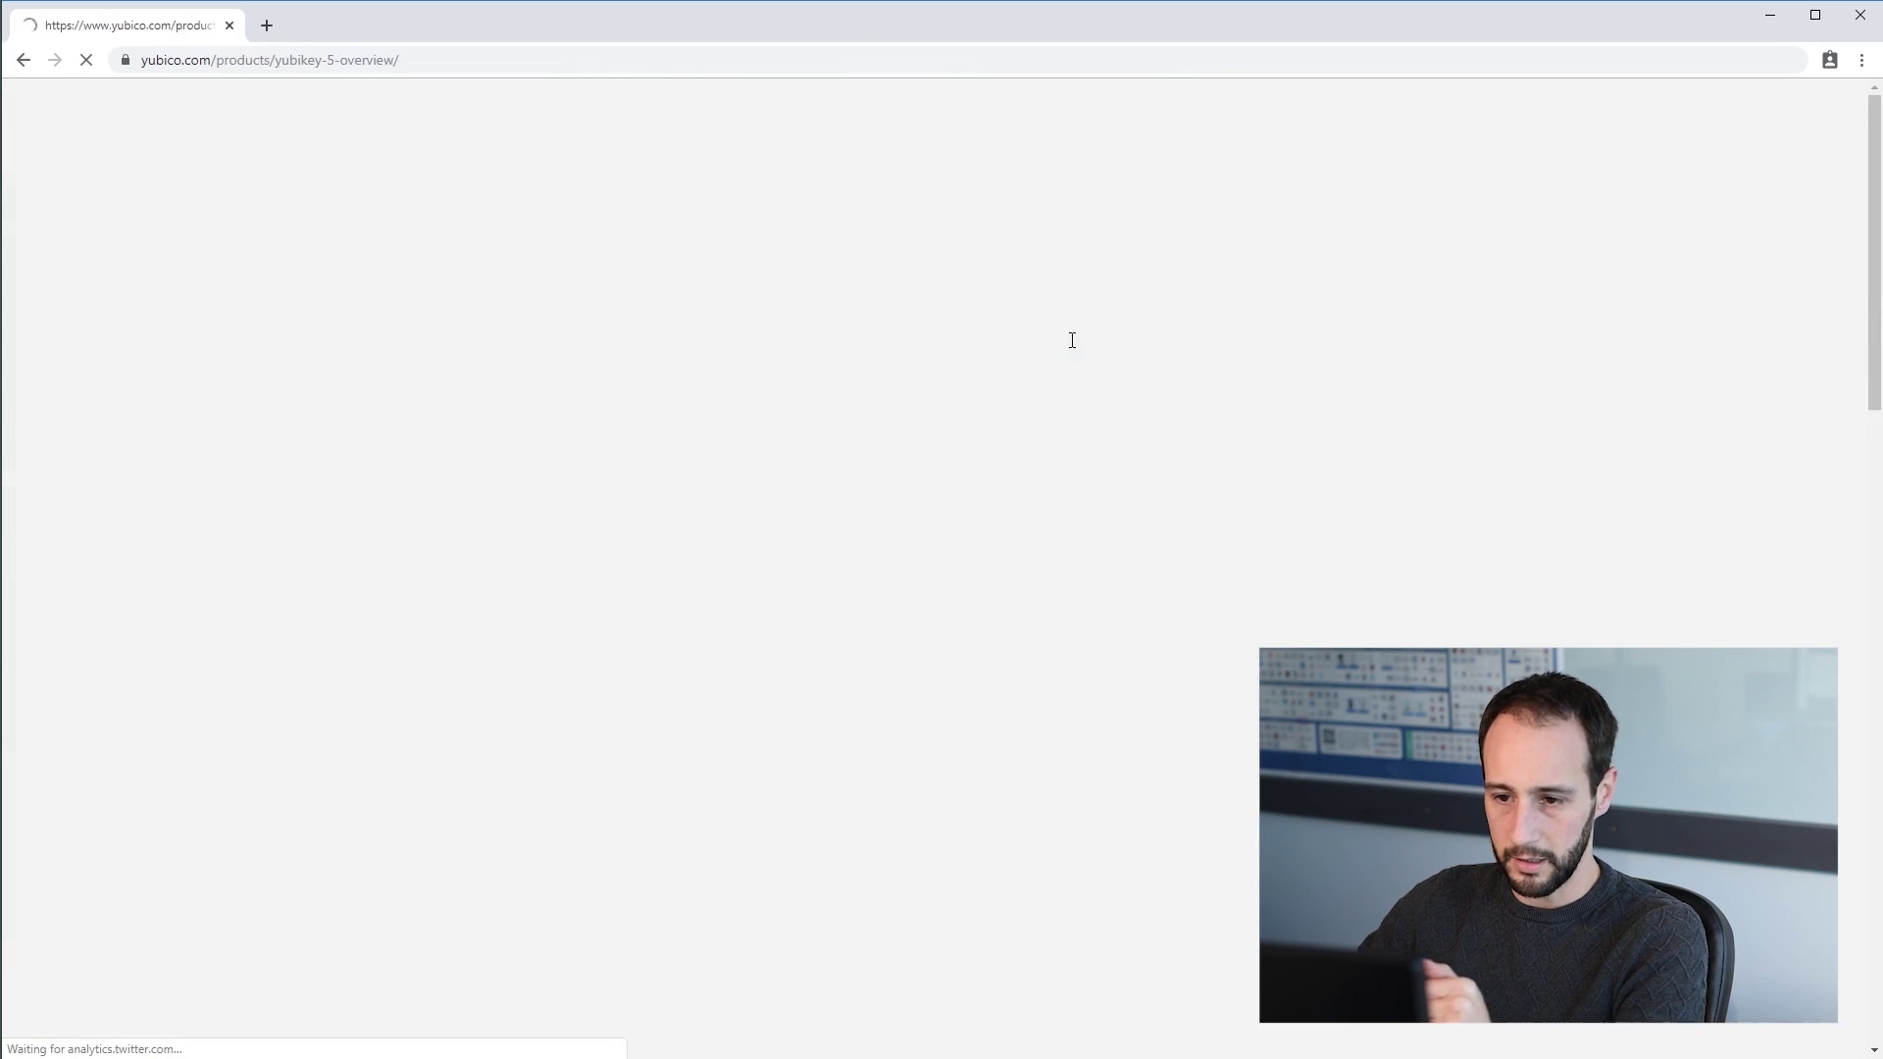
scroll(1072, 337, "down", 6)
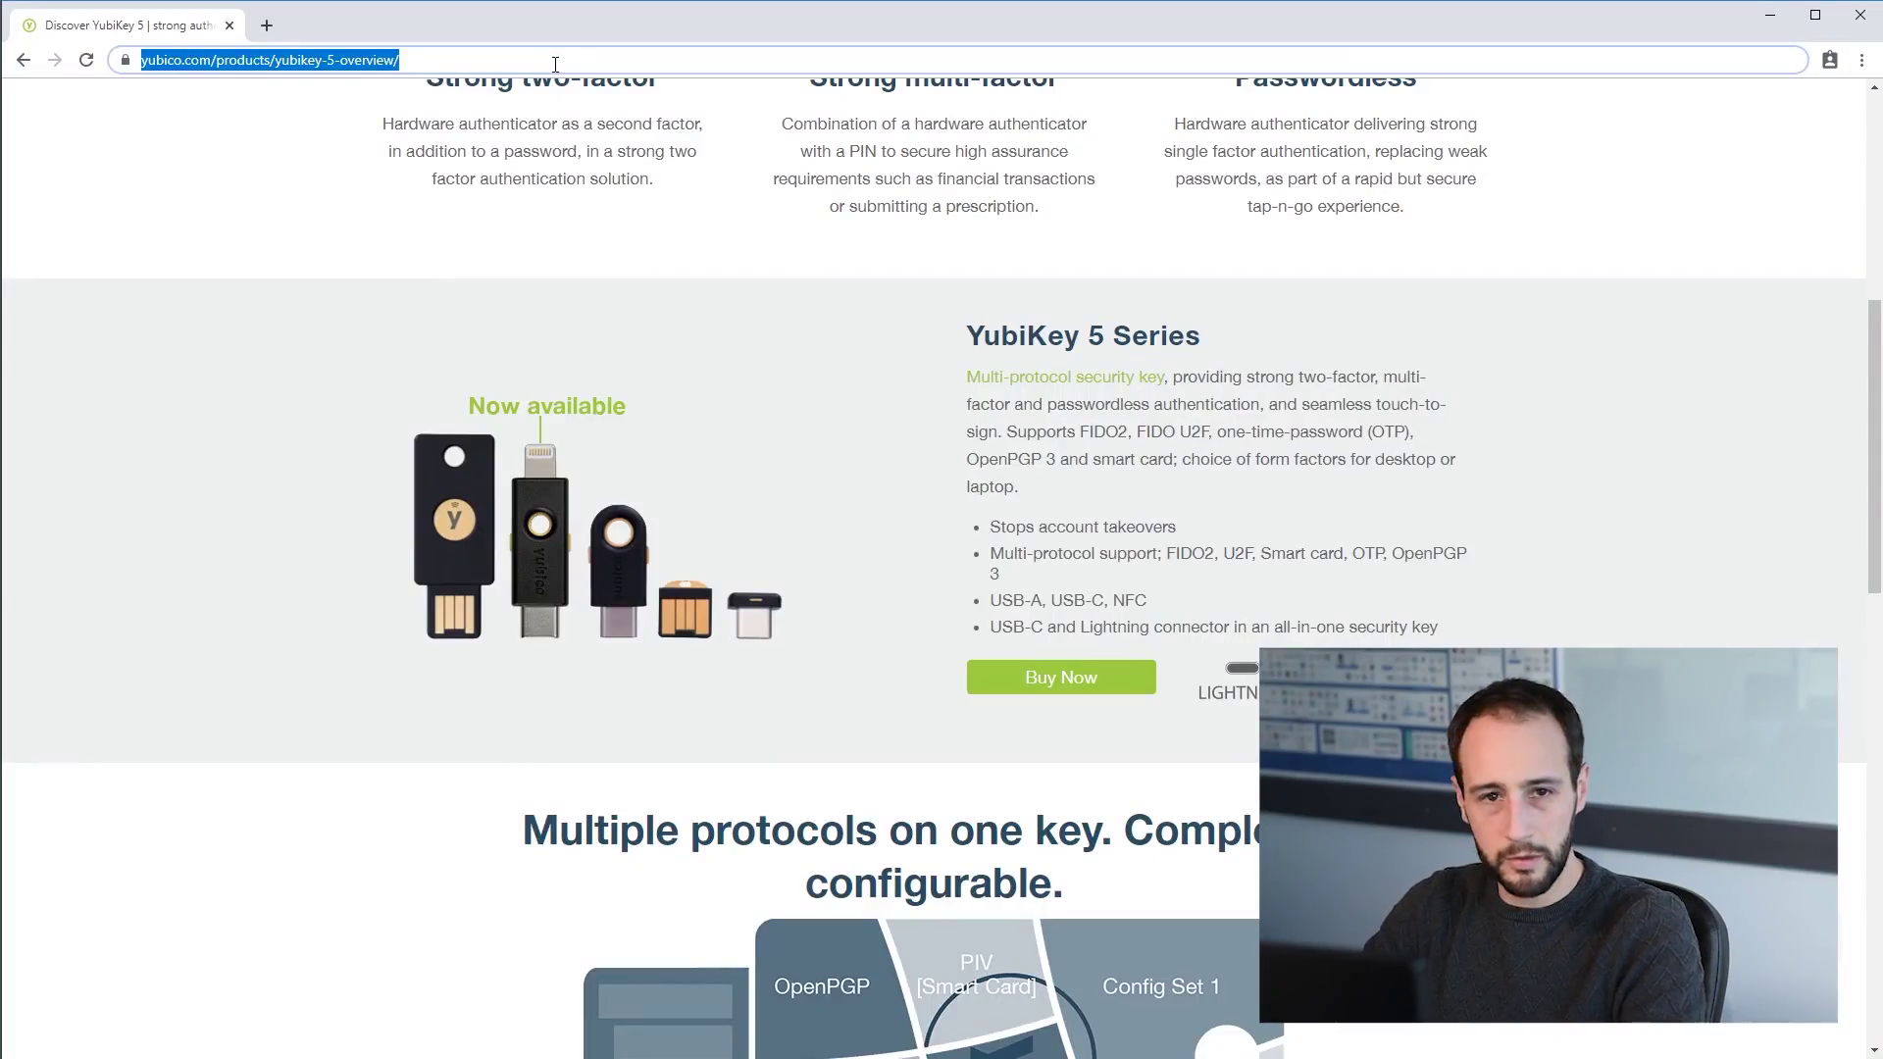
Load gmail.com, go to Manage your Google Account, and open Security
type("gmail.com")
key("Return")
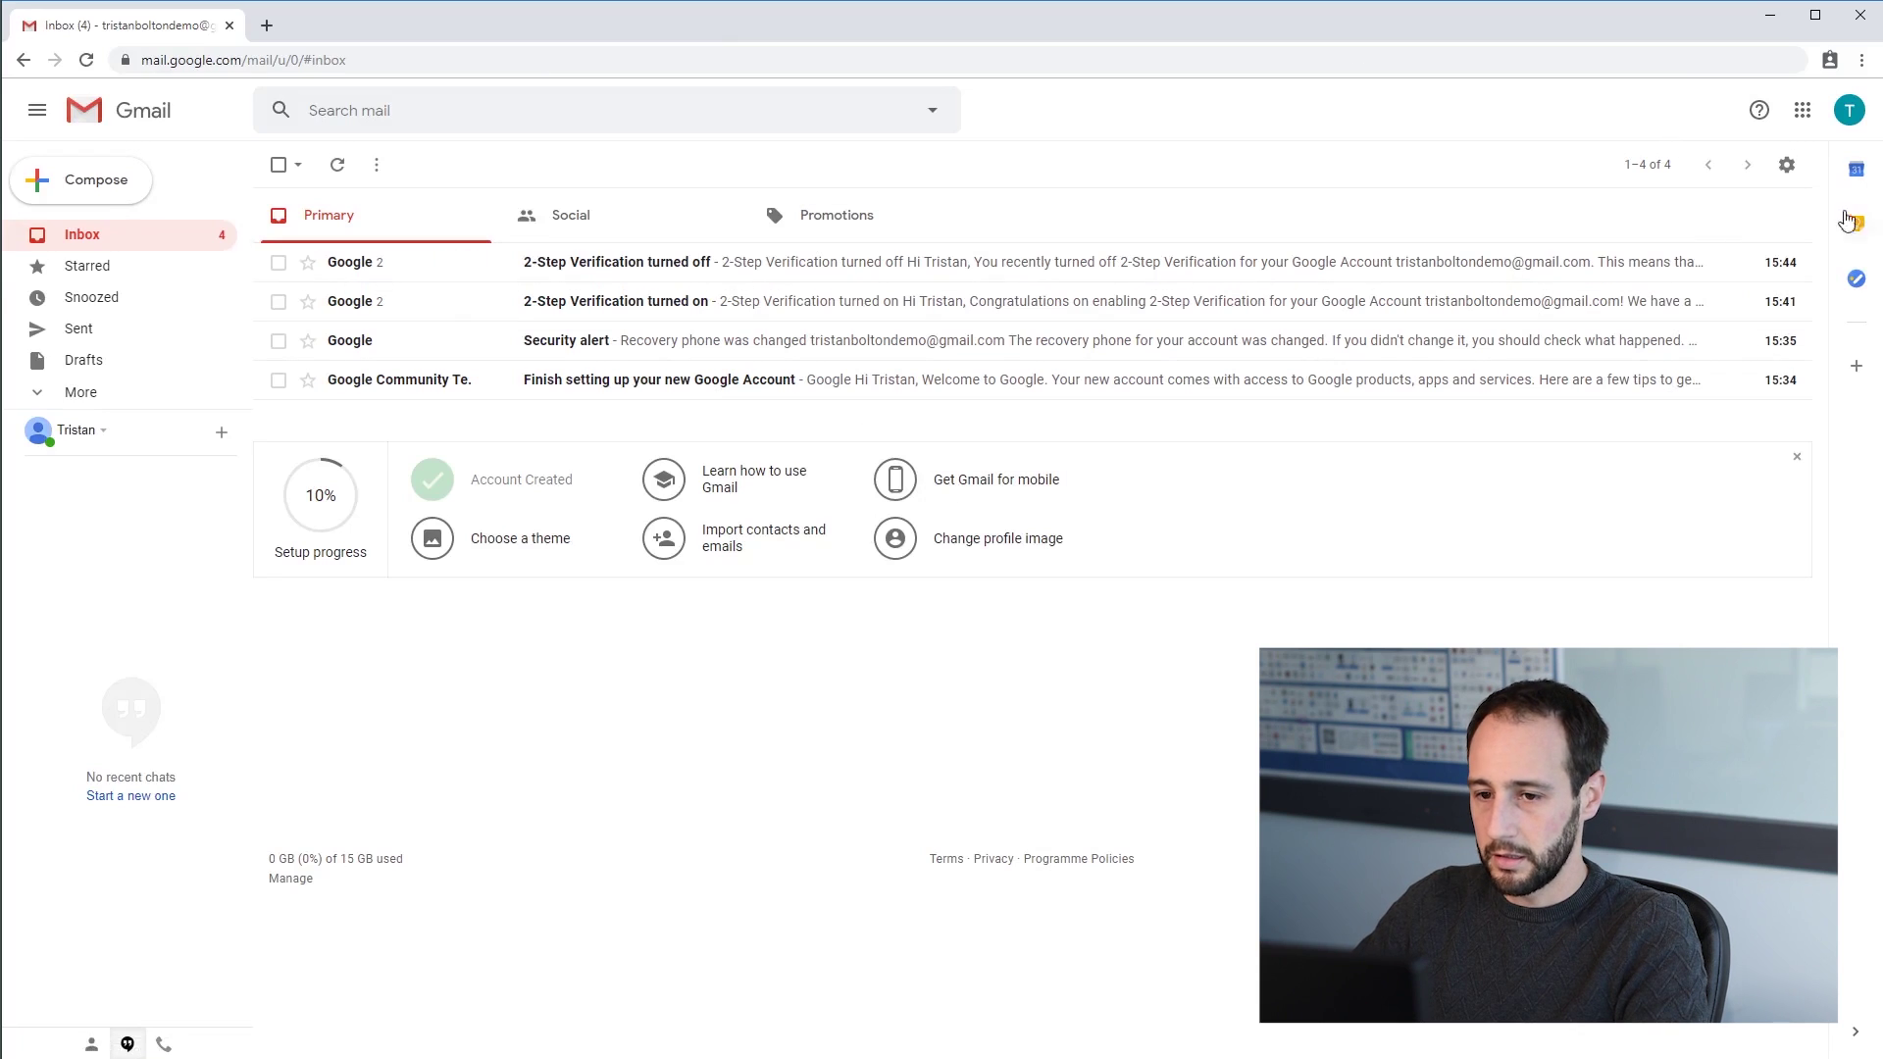
left_click(1849, 109)
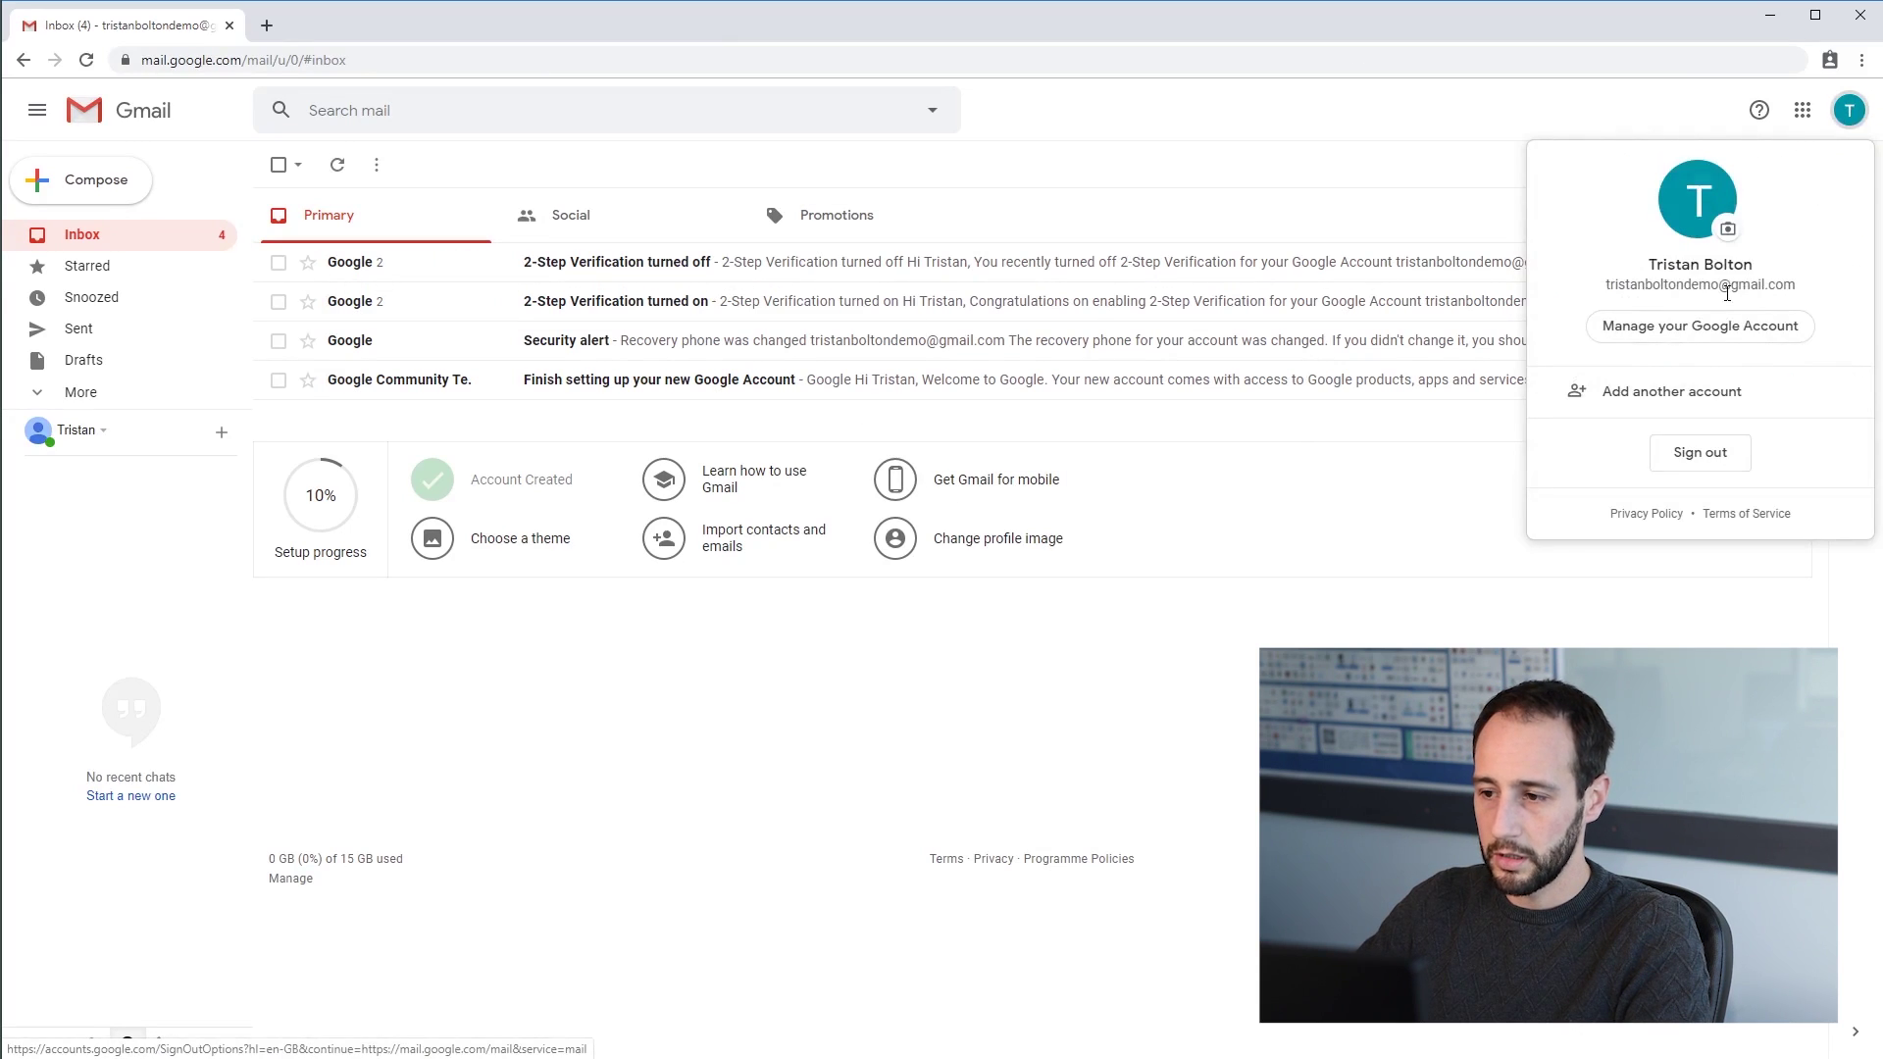
left_click(1711, 327)
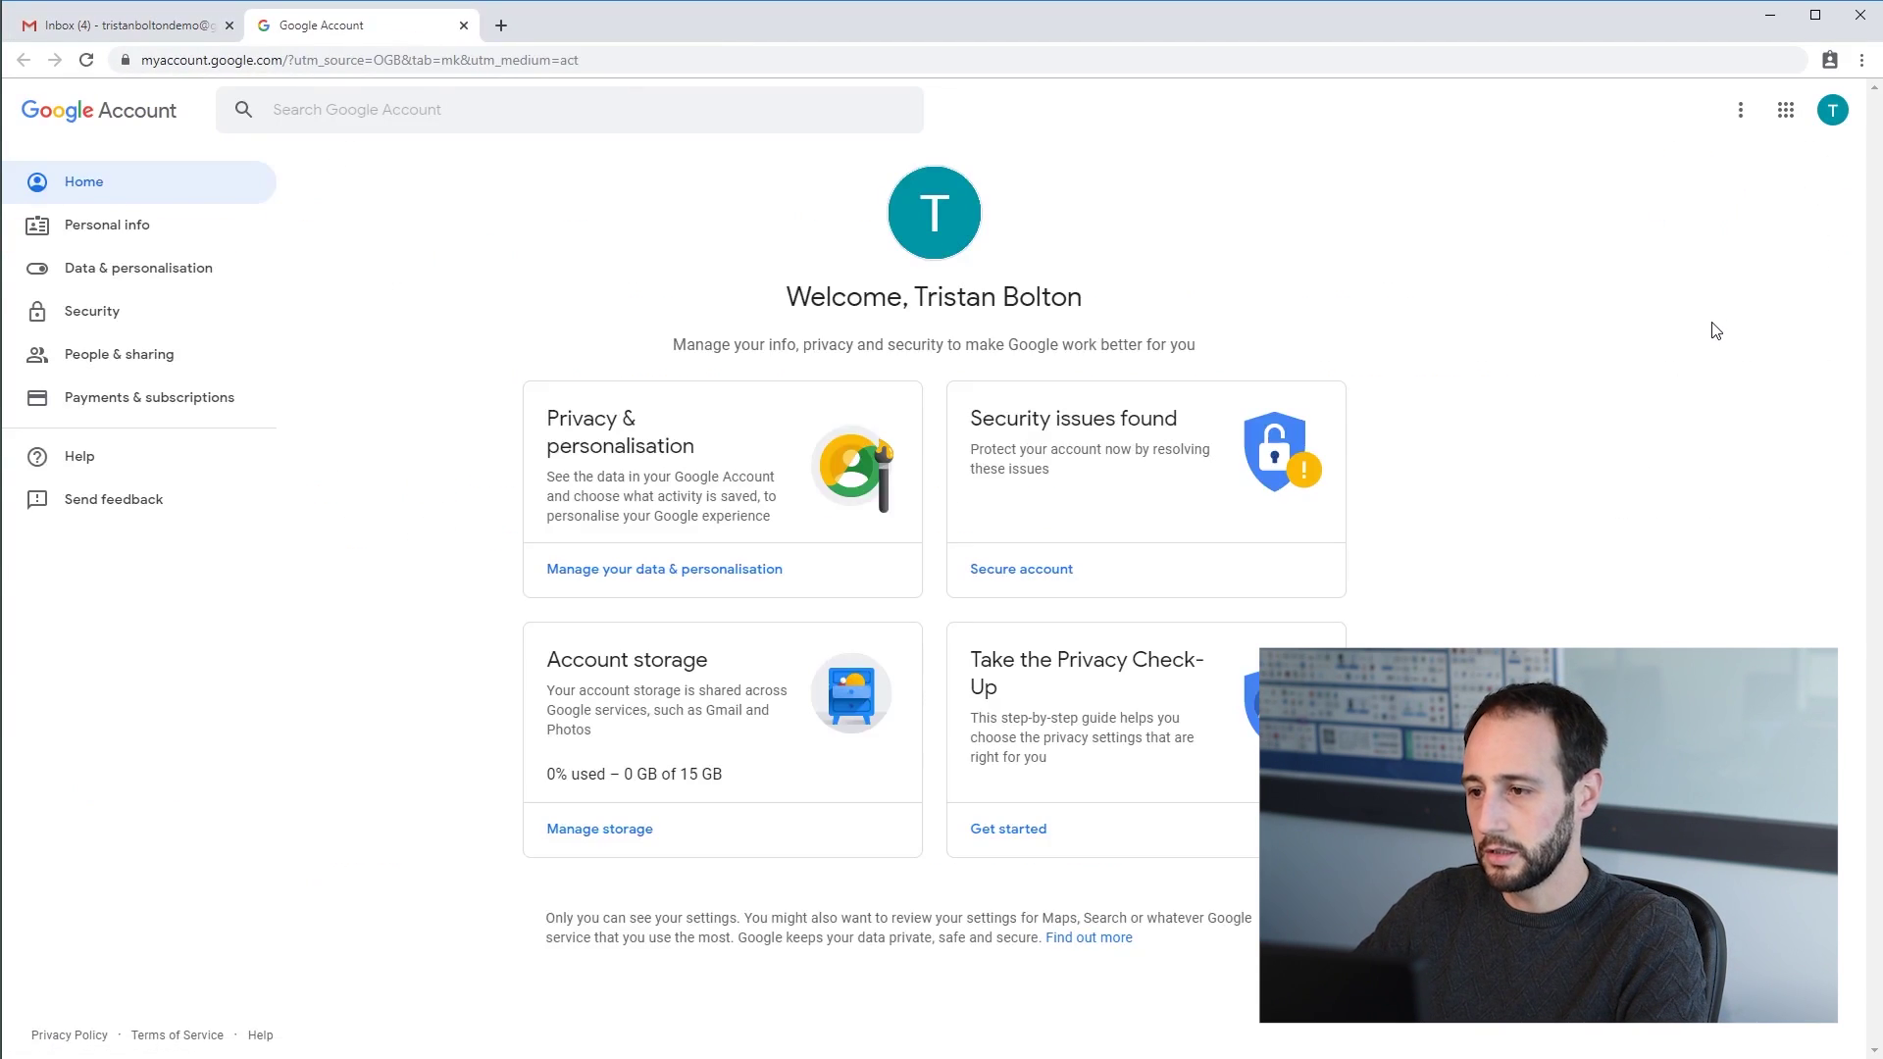
left_click(137, 310)
Scroll the Security page and open the 2-Step Verification row
scroll(785, 461, "down", 3)
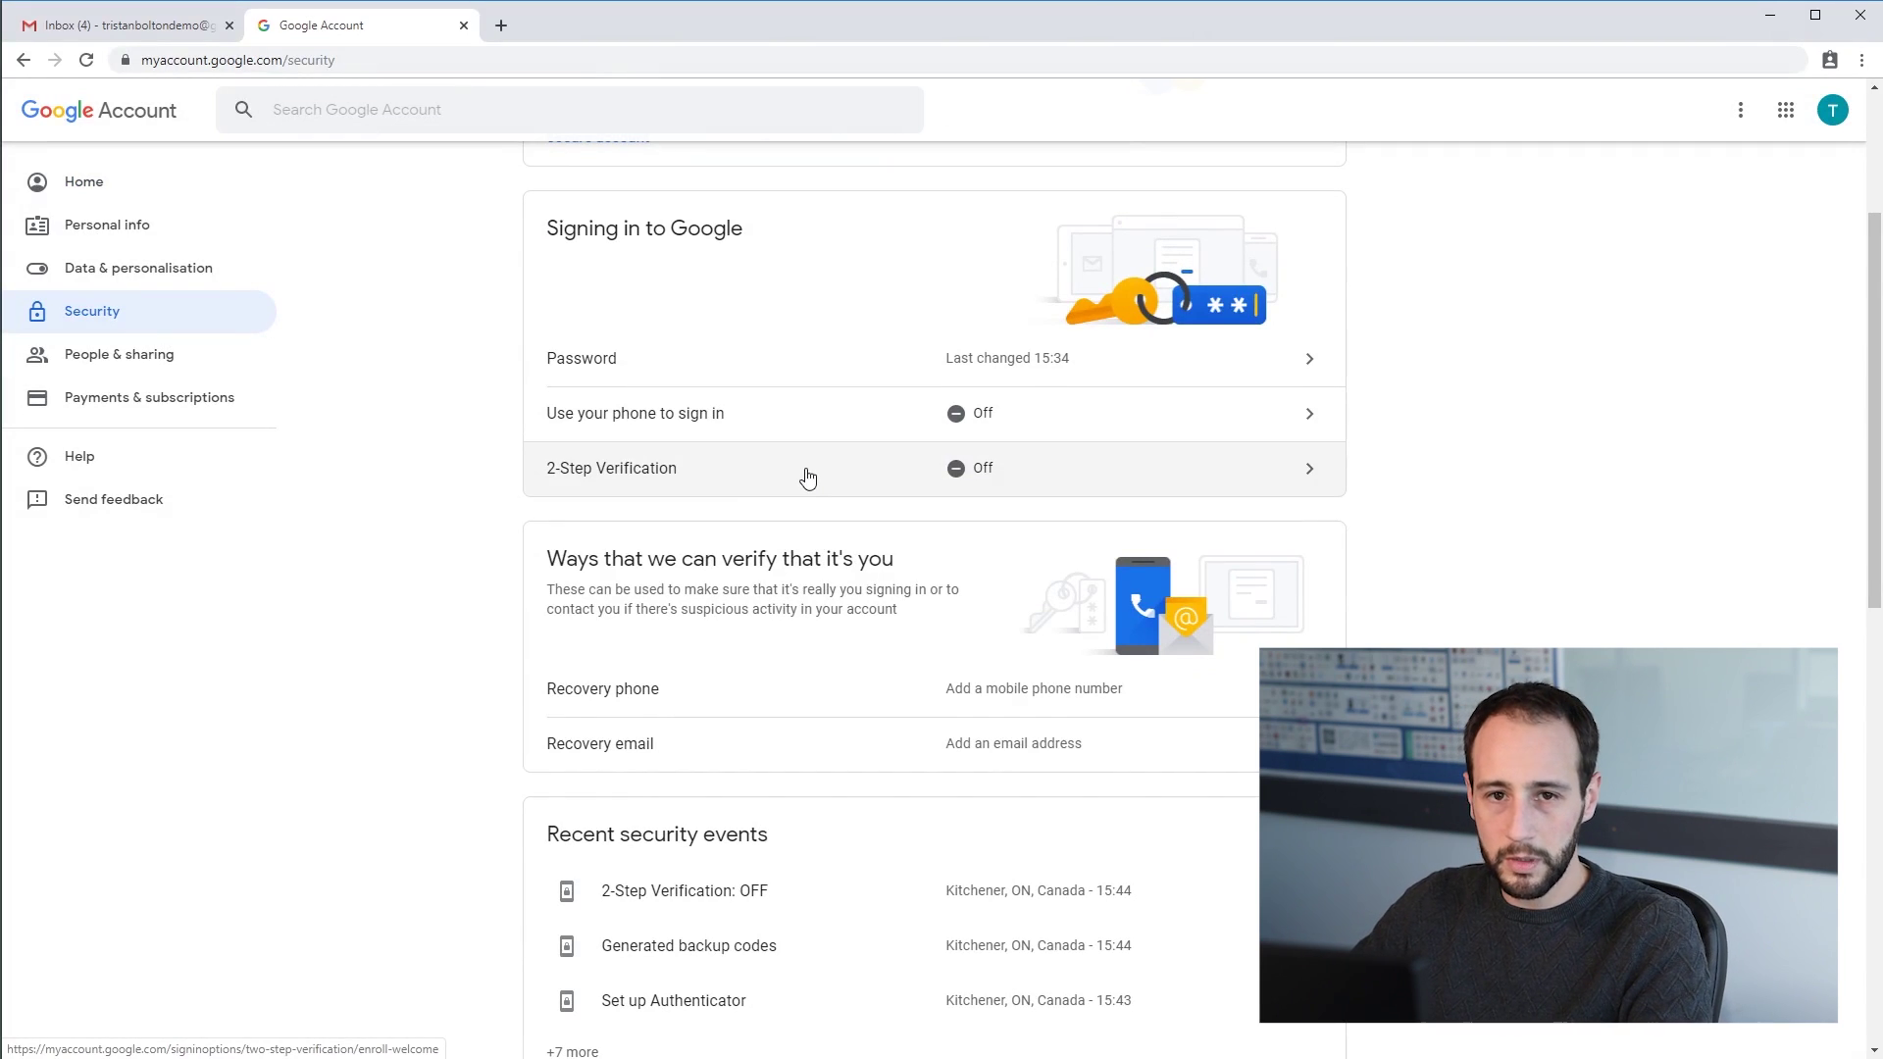
scroll(808, 478, "up", 1)
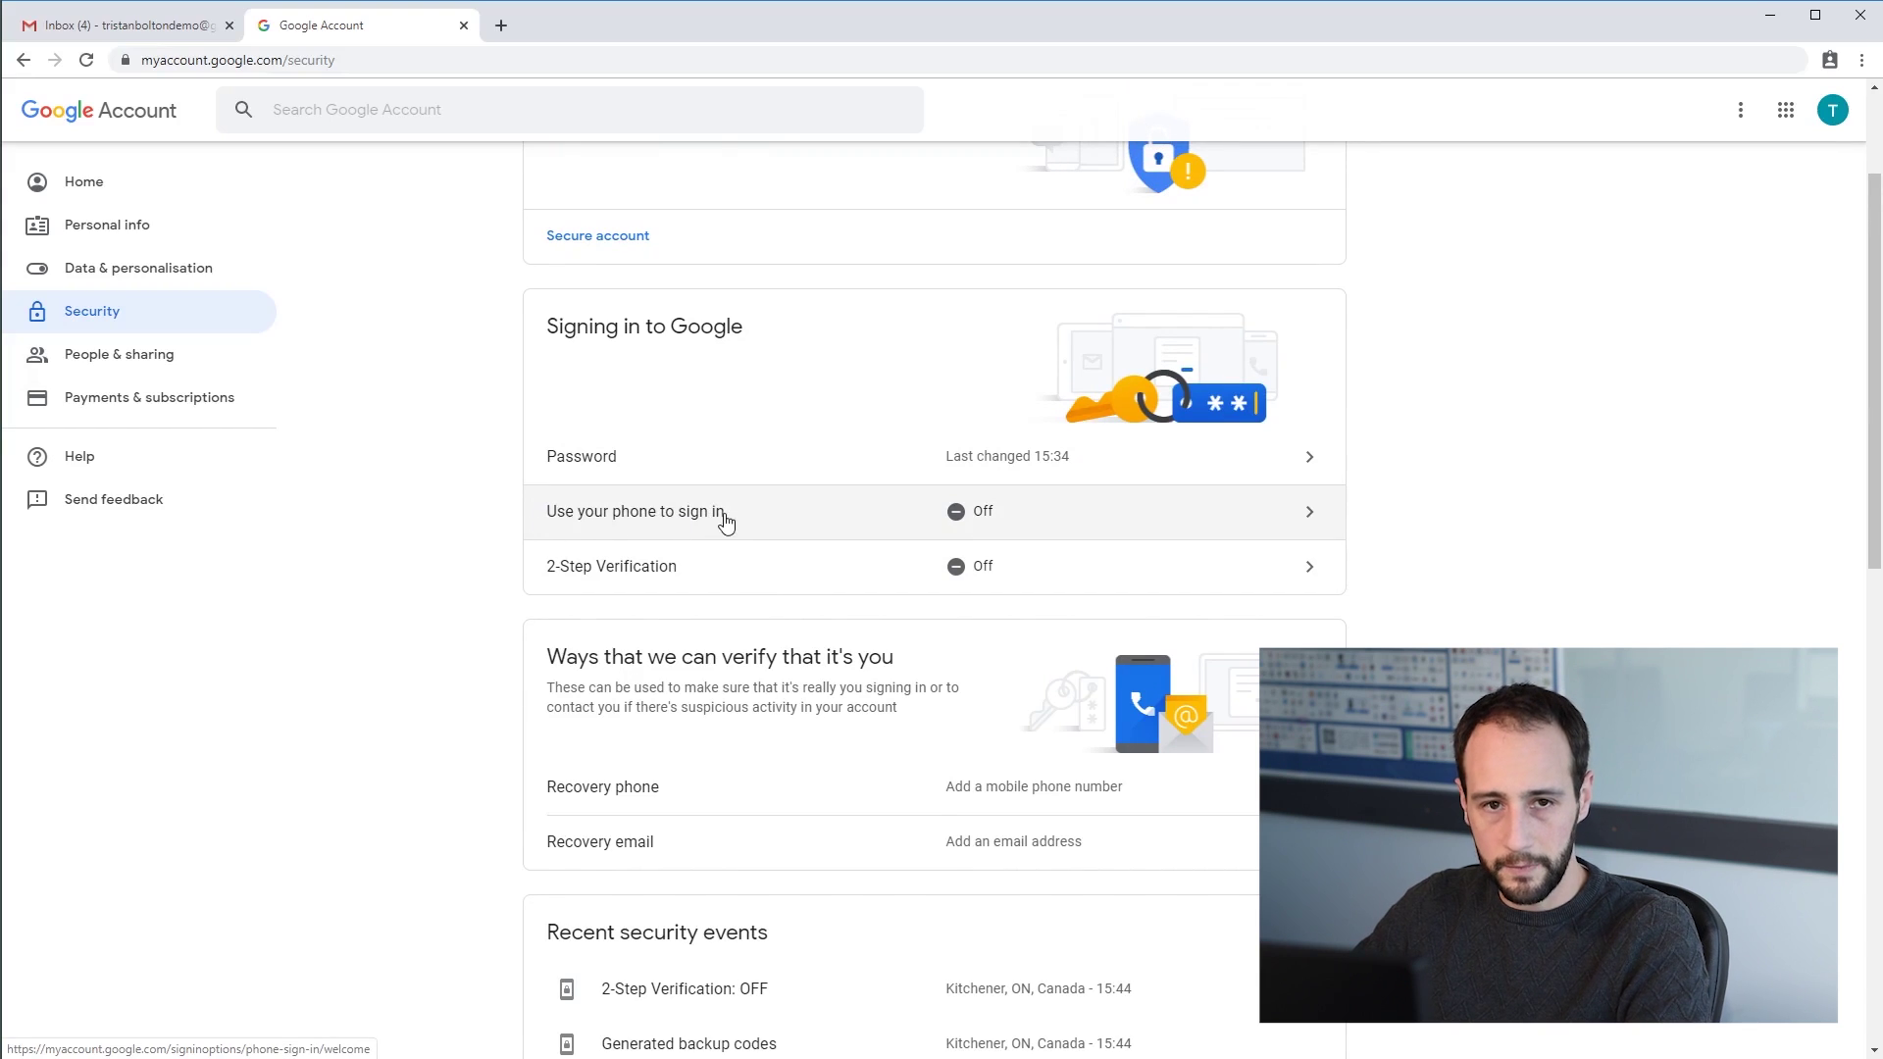
scroll(726, 520, "up", 2)
scroll(726, 516, "down", 1)
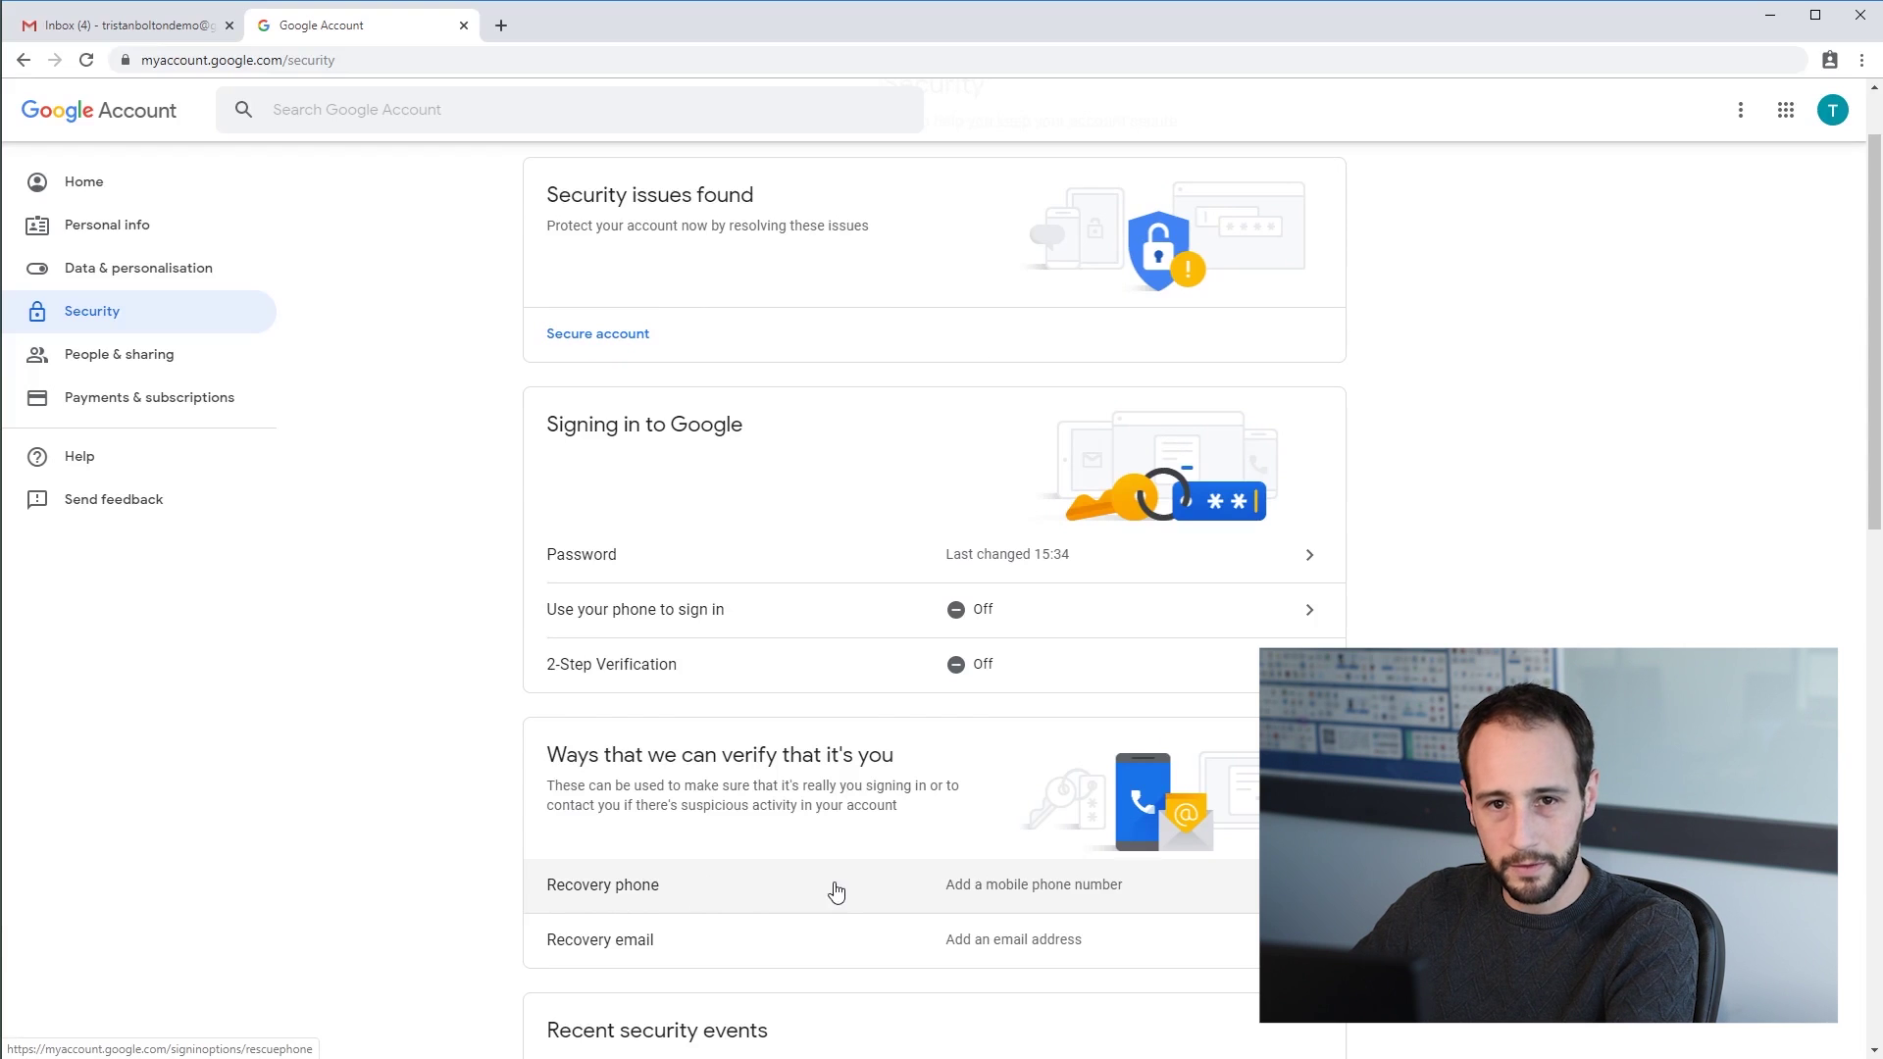
scroll(725, 883, "down", 1)
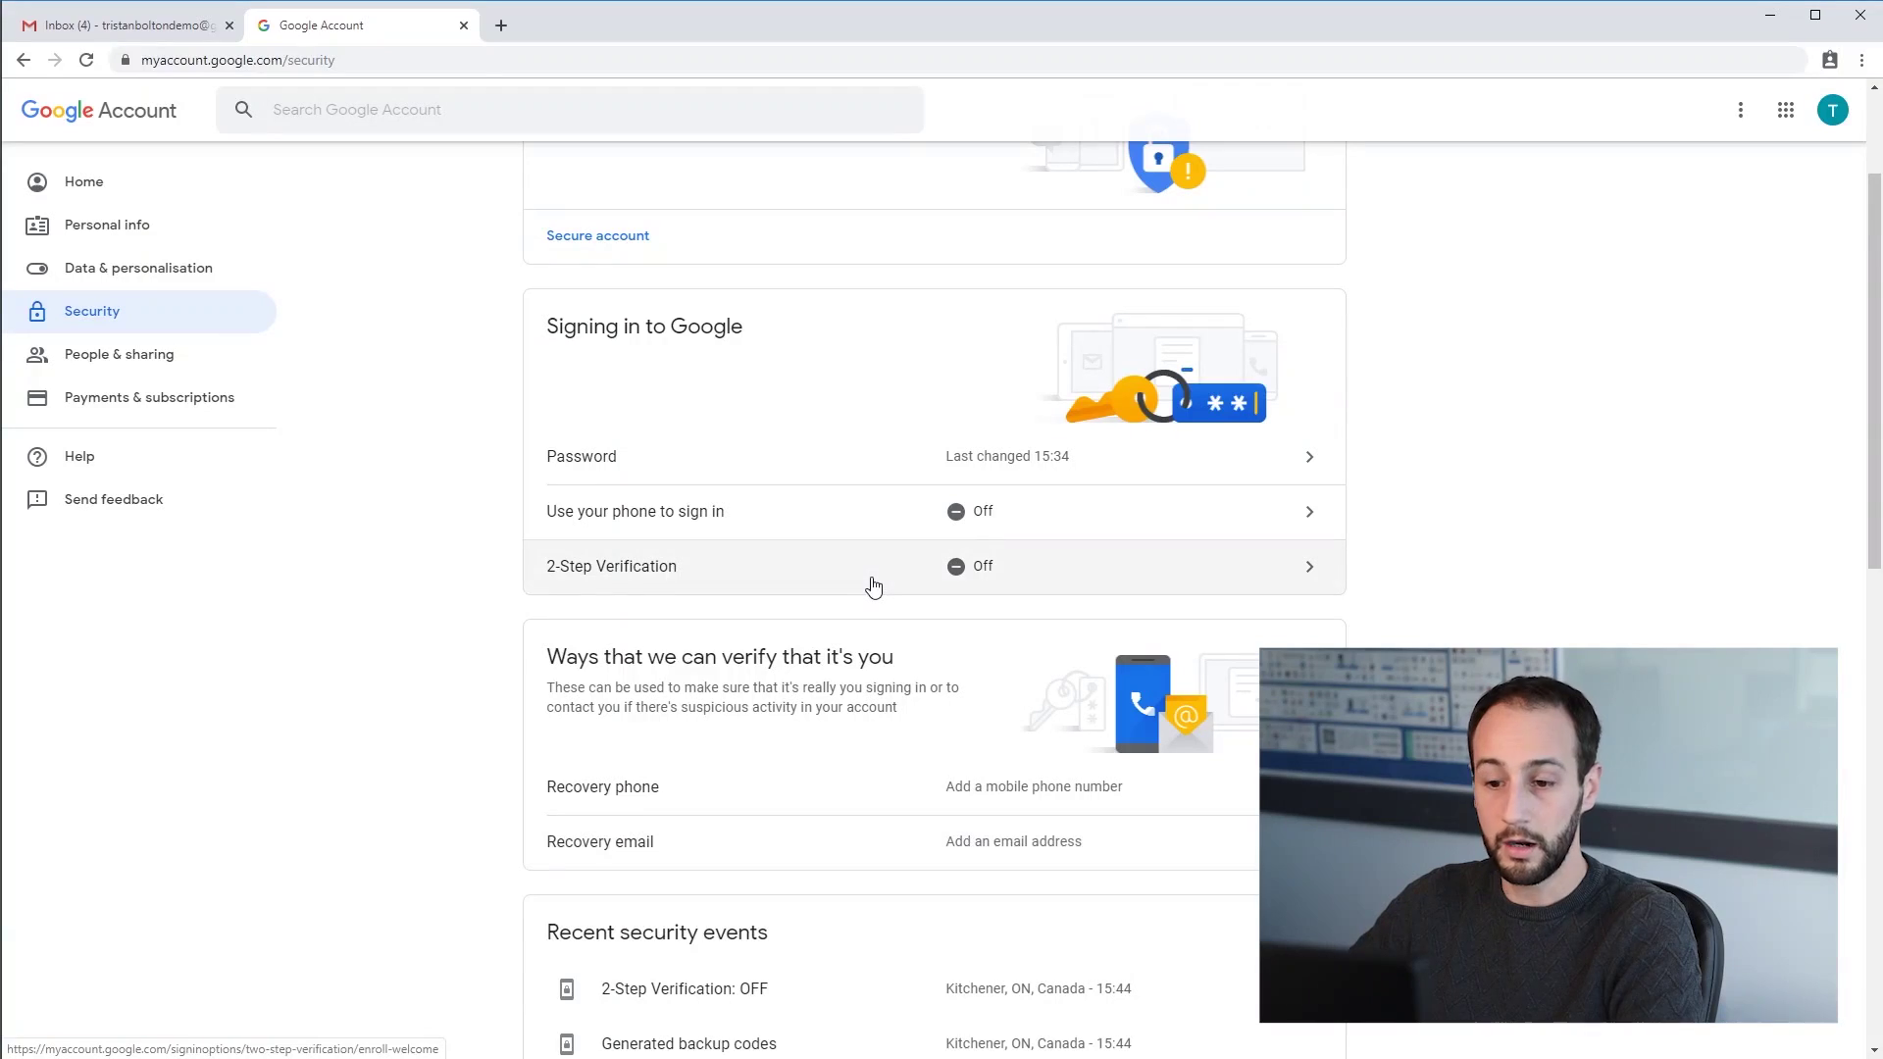
left_click(873, 586)
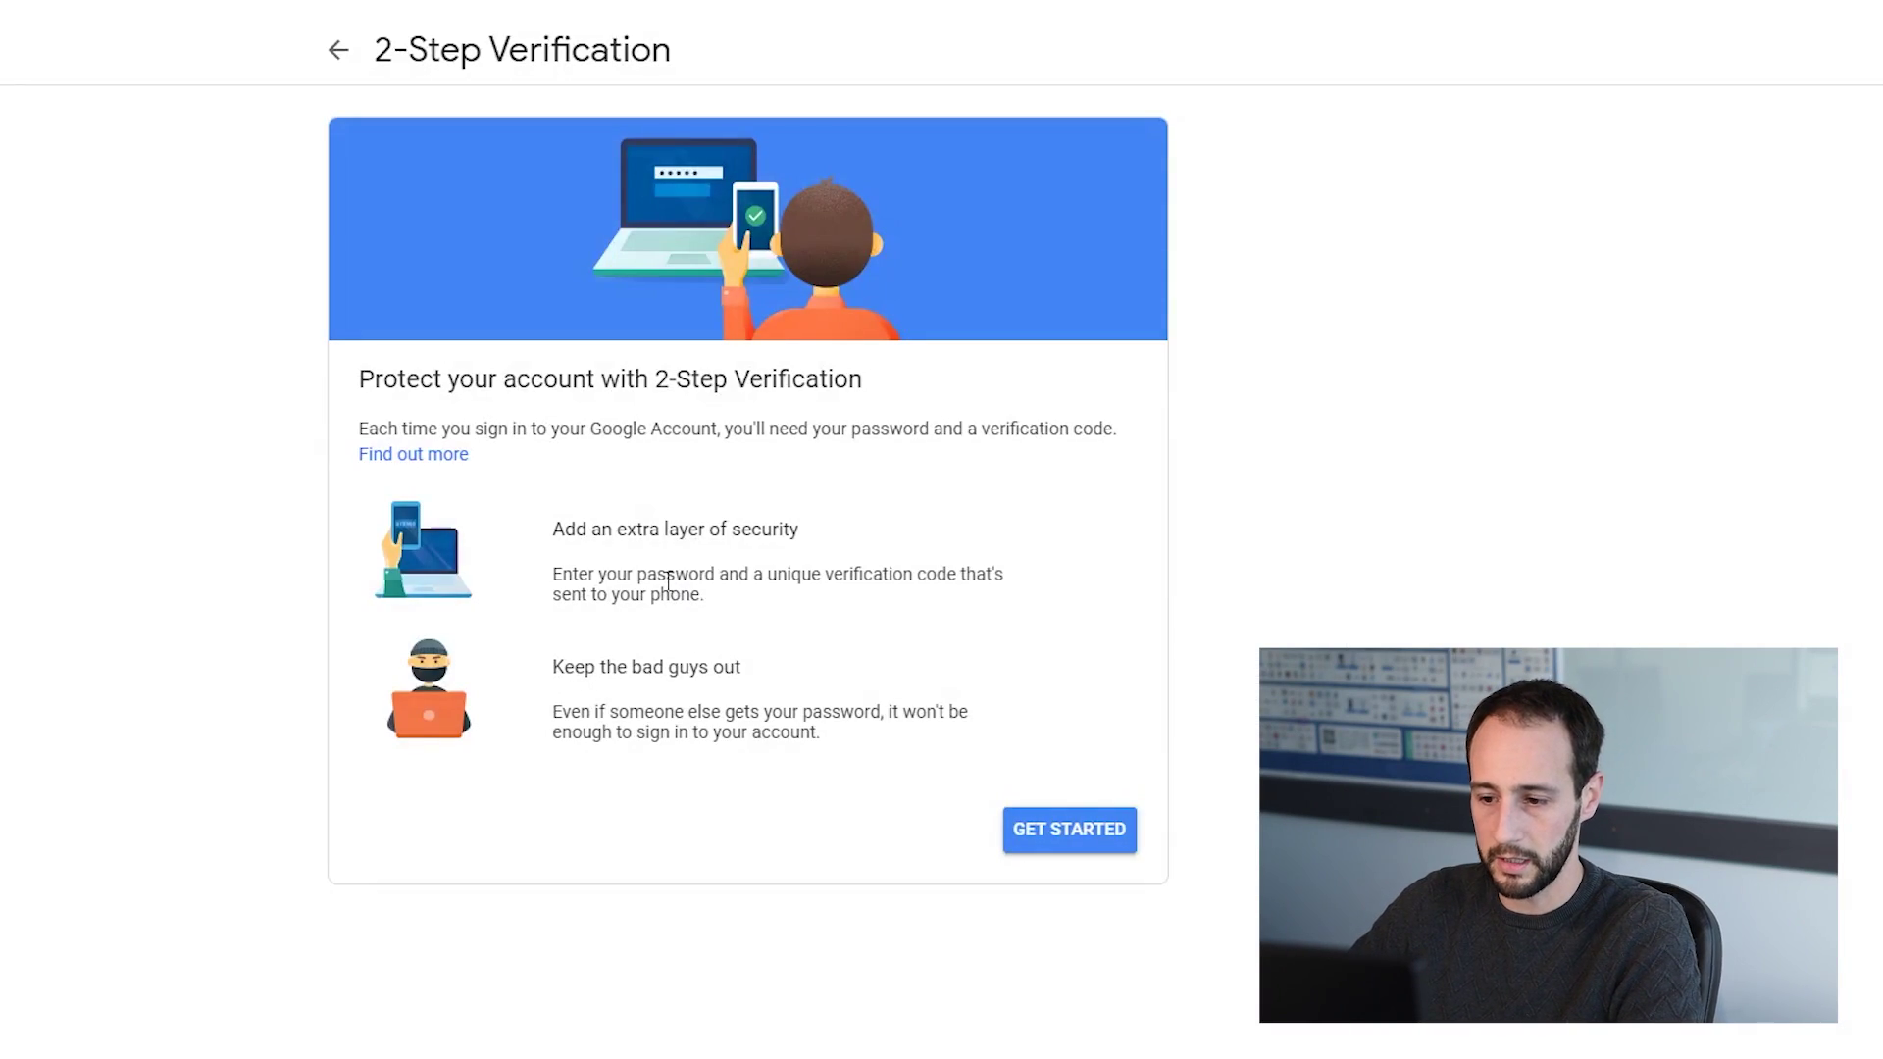
Begin 2-Step Verification setup, confirm the account password, and review the phone setup page
left_click(1069, 861)
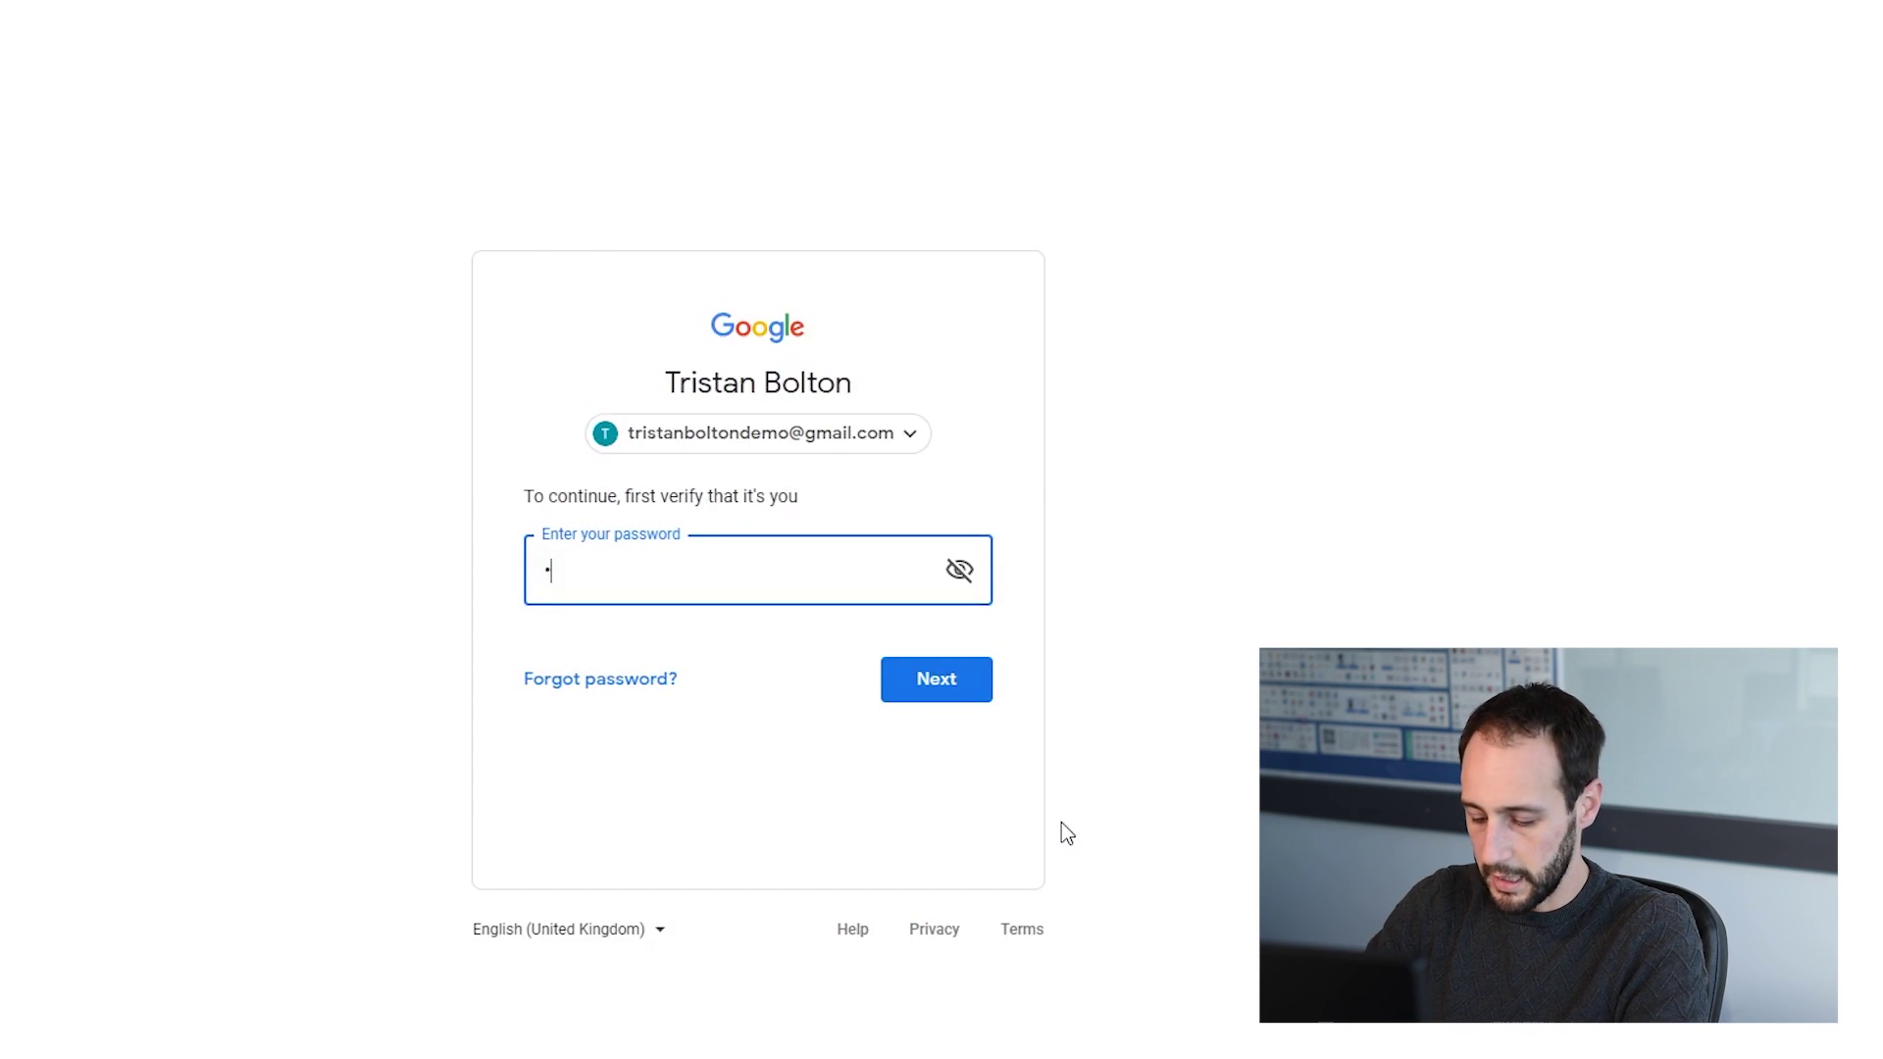
type("••••")
key("Return")
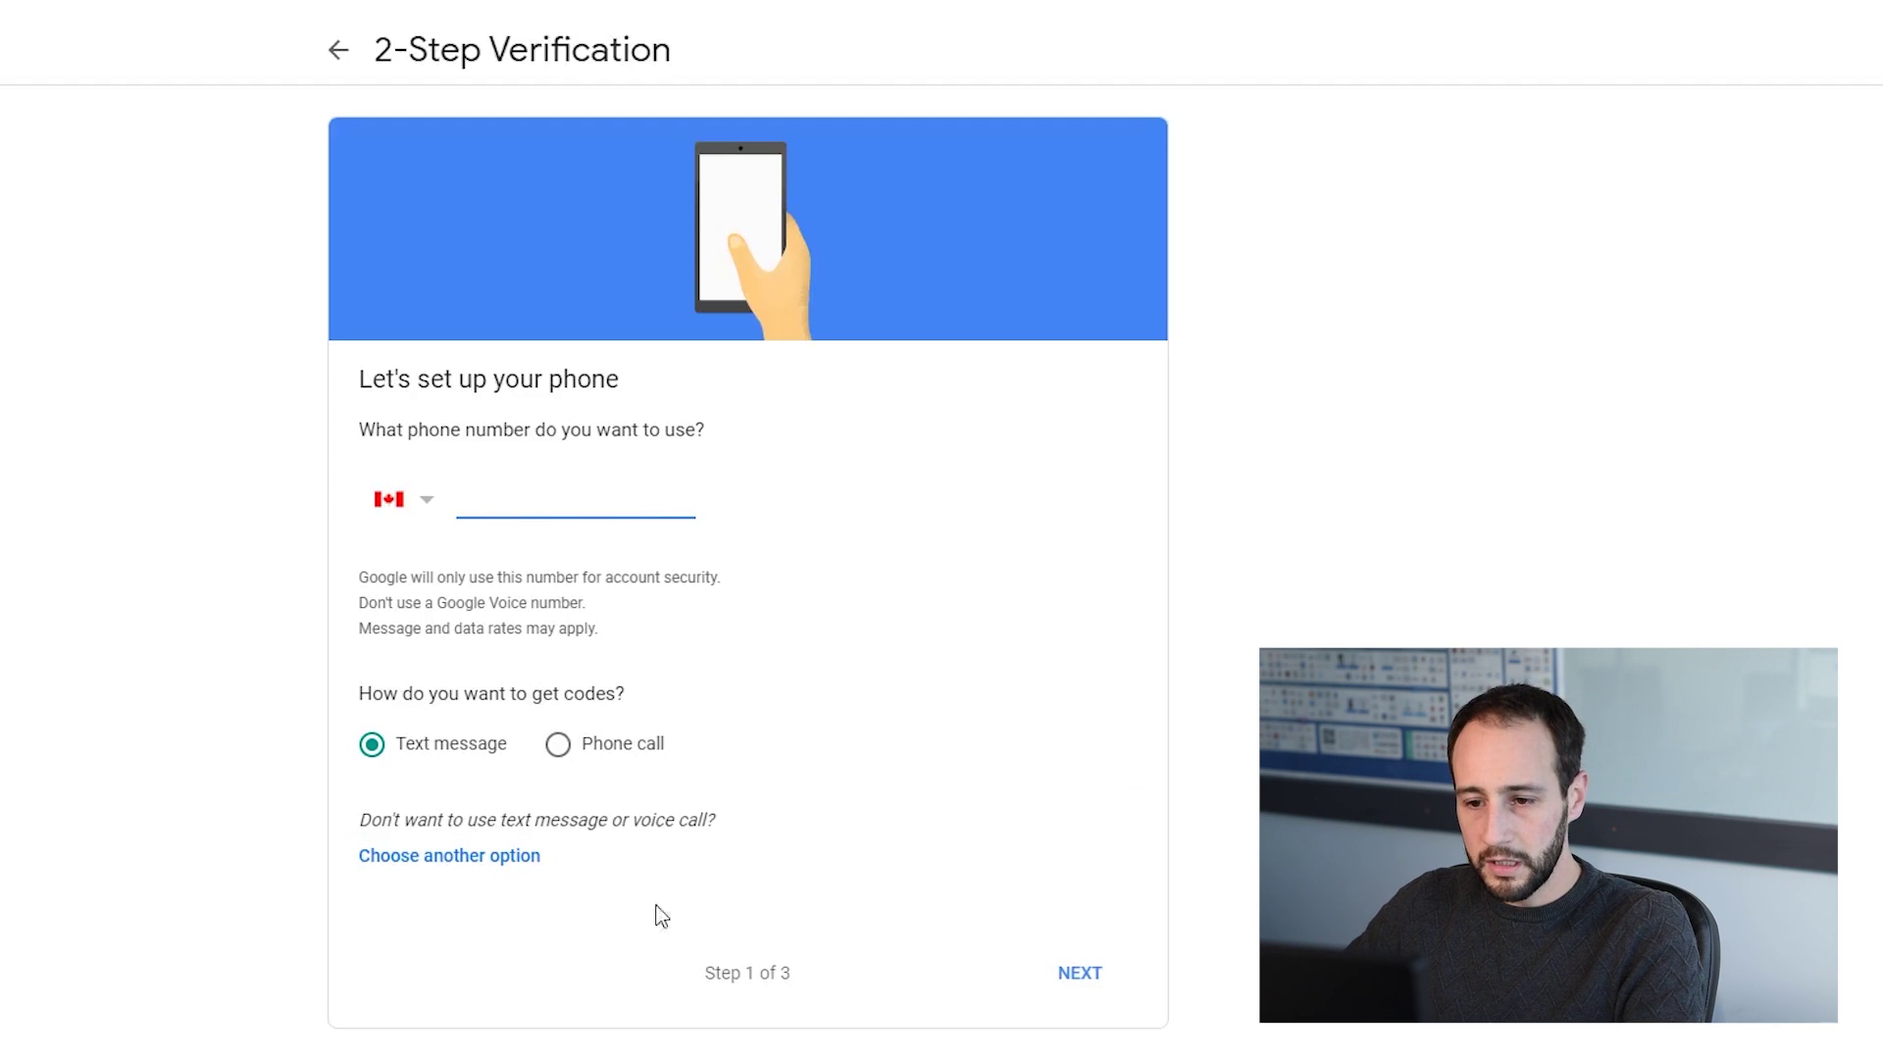
left_click_drag(357, 379, 731, 432)
left_click_drag(677, 704, 160, 471)
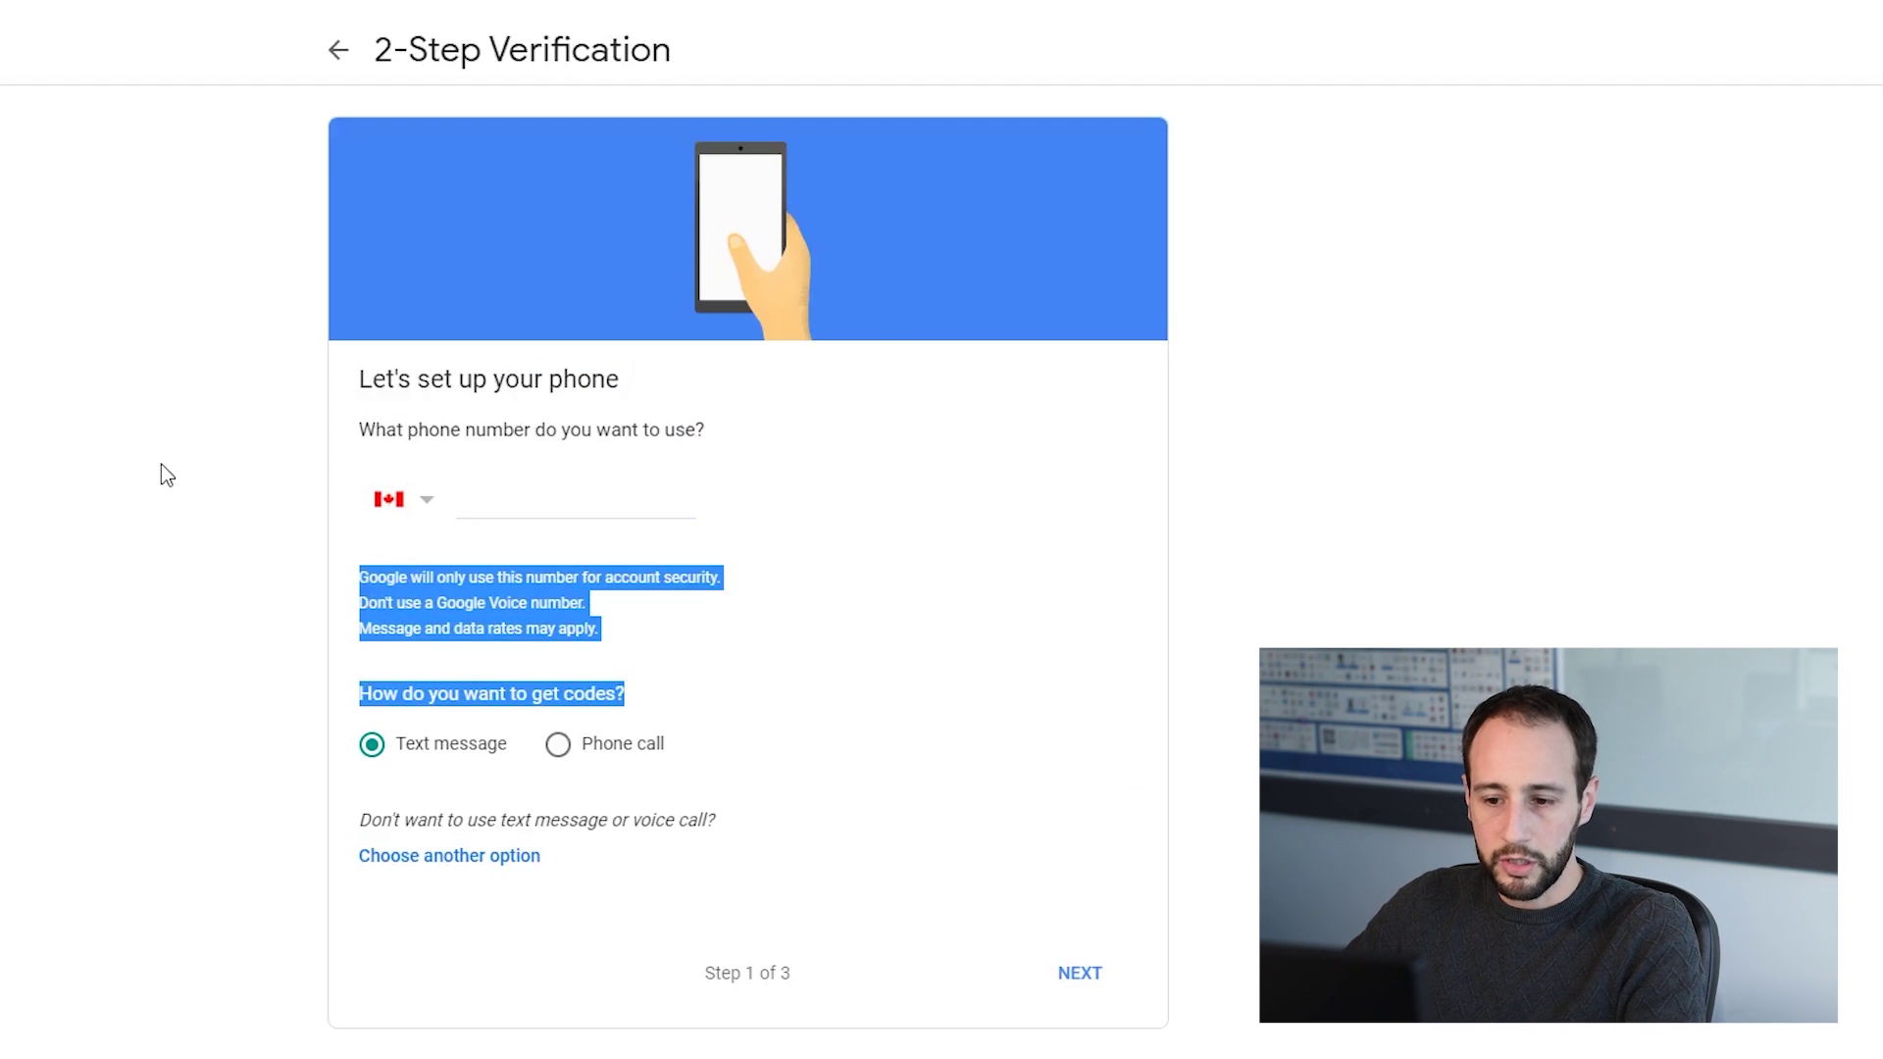
left_click(172, 468)
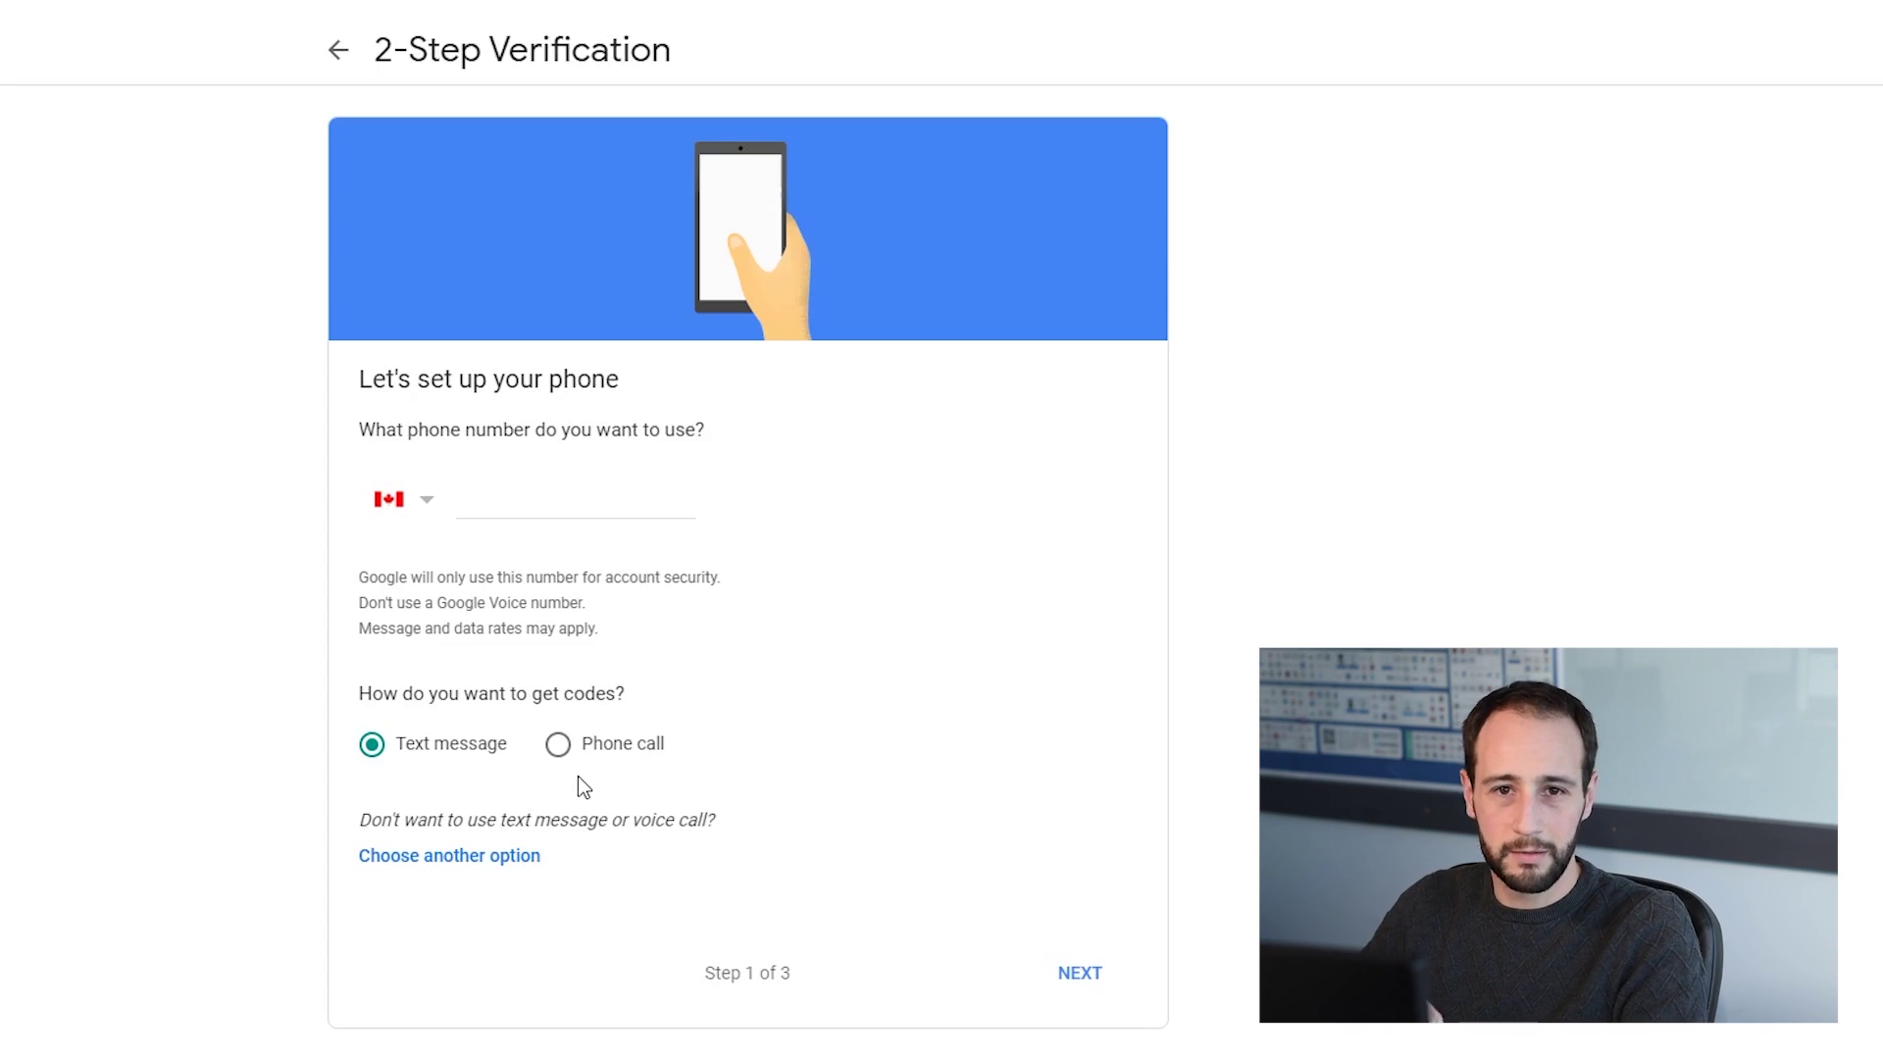
Choose Security Key as the second step, register the YubiKey, and name it Key01
left_click(520, 857)
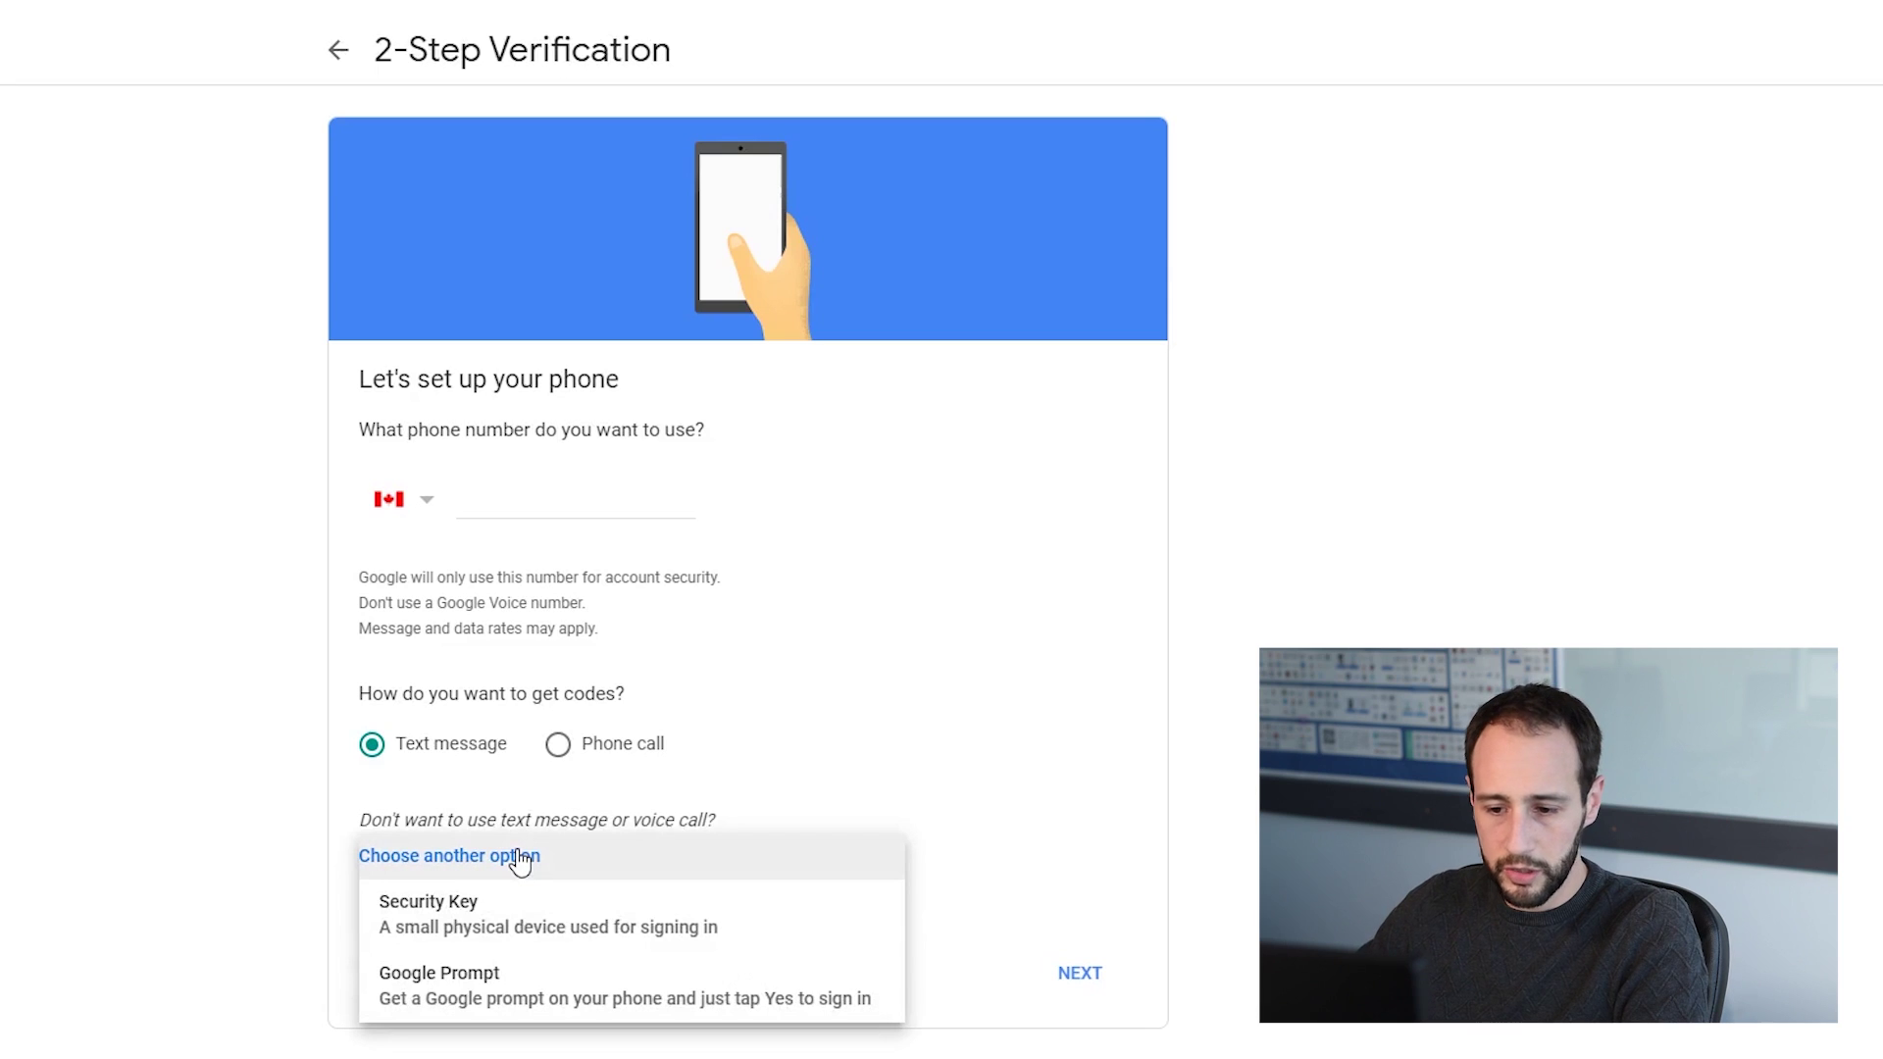
left_click(513, 896)
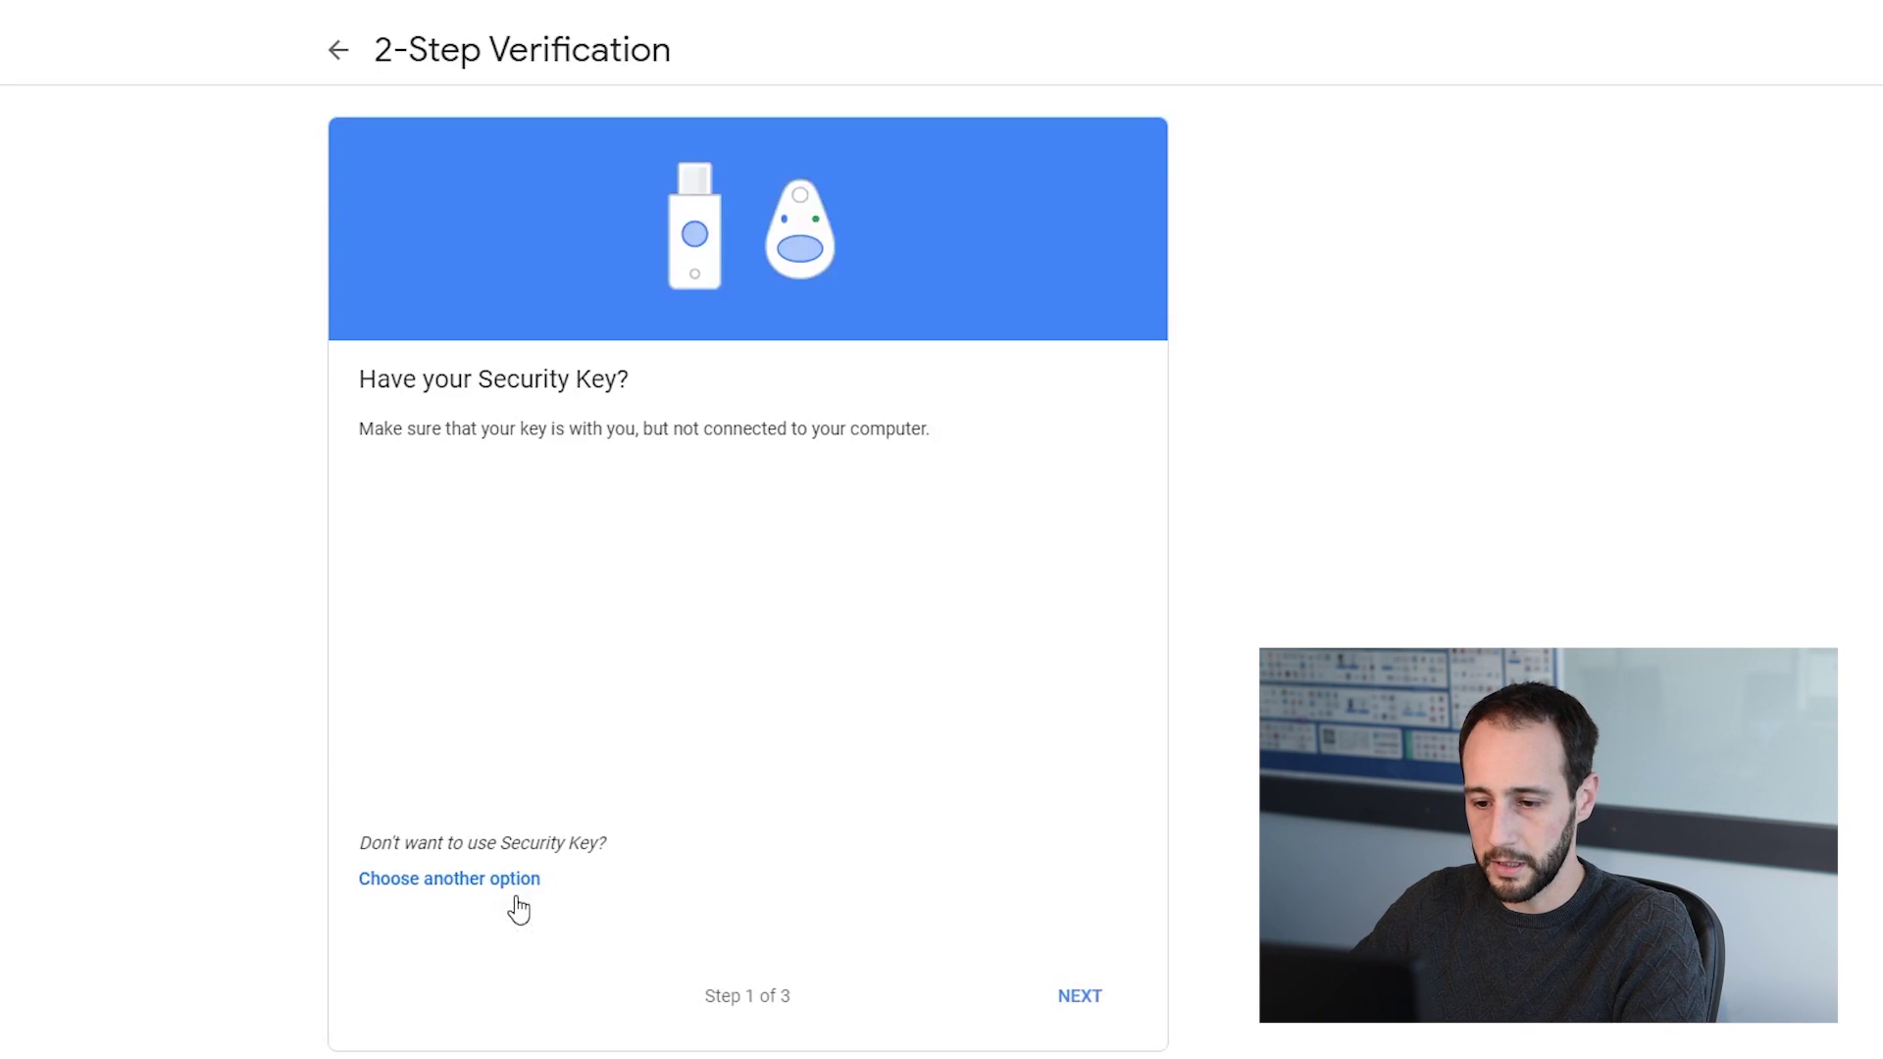
key("Return")
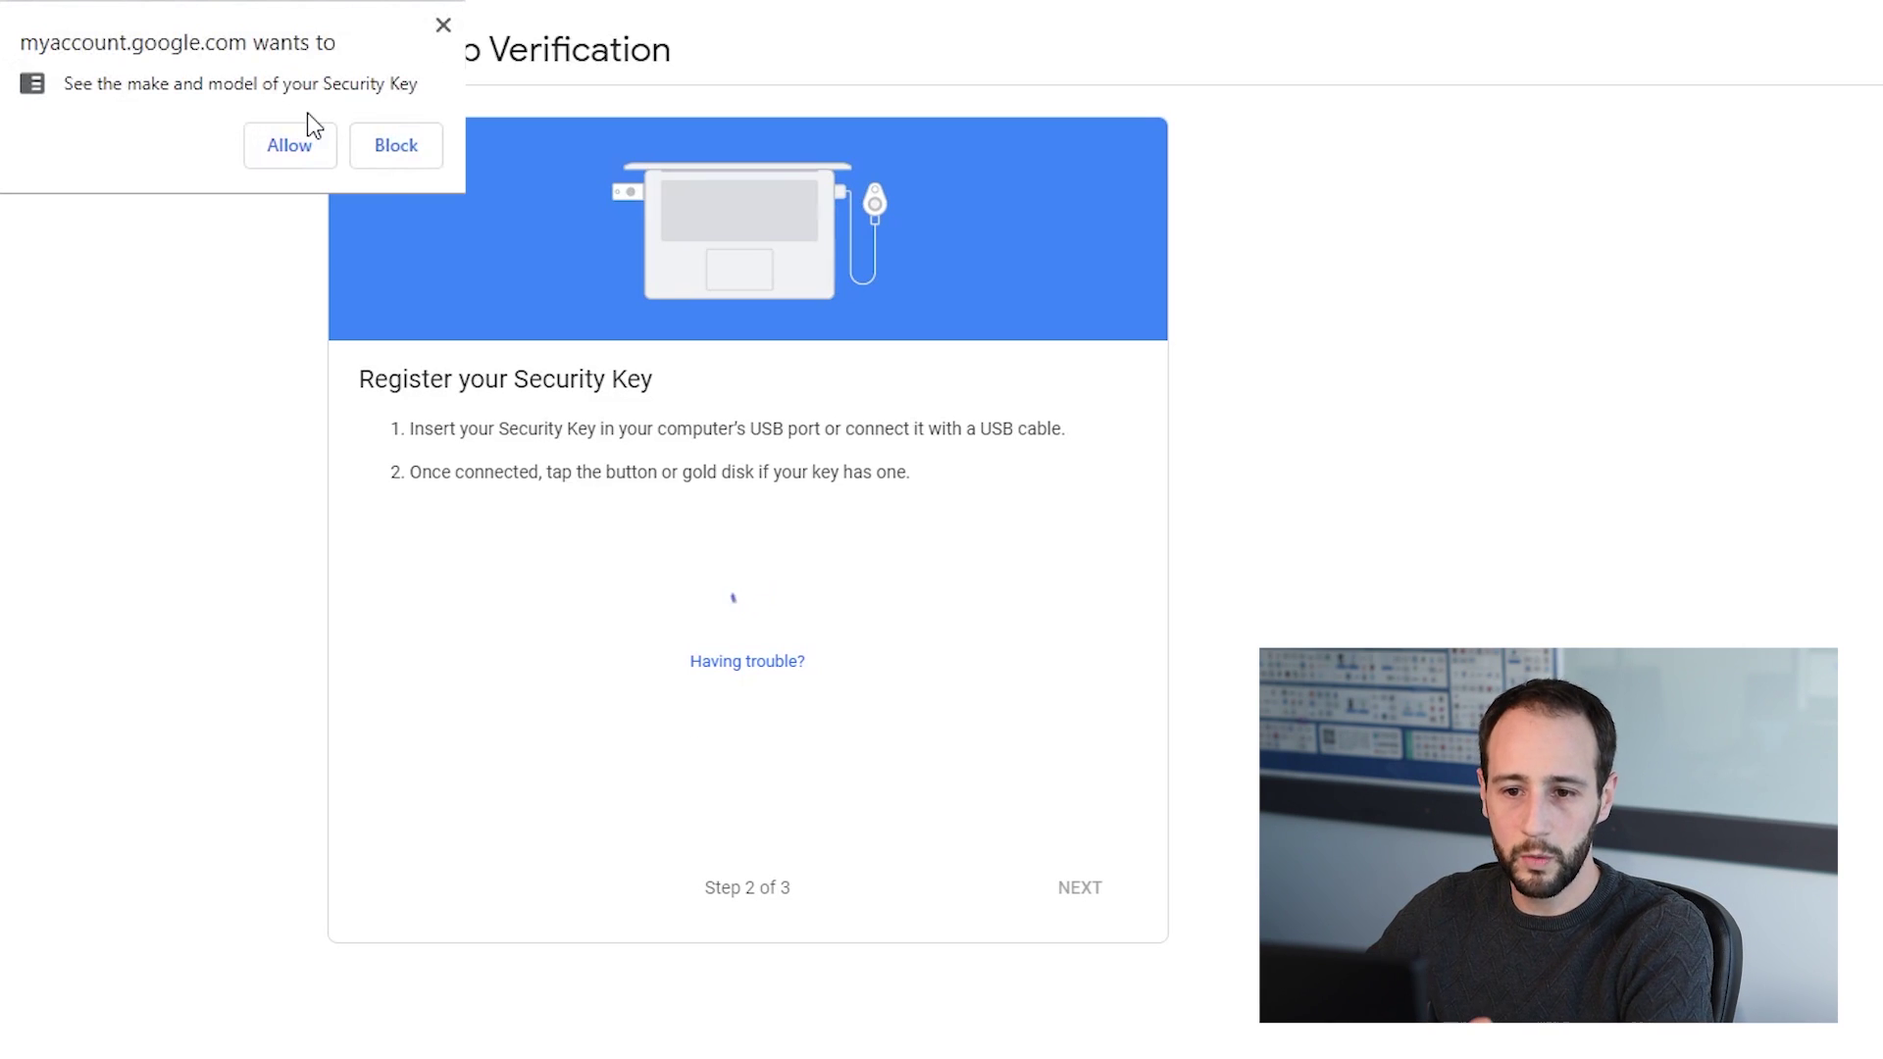
left_click(289, 146)
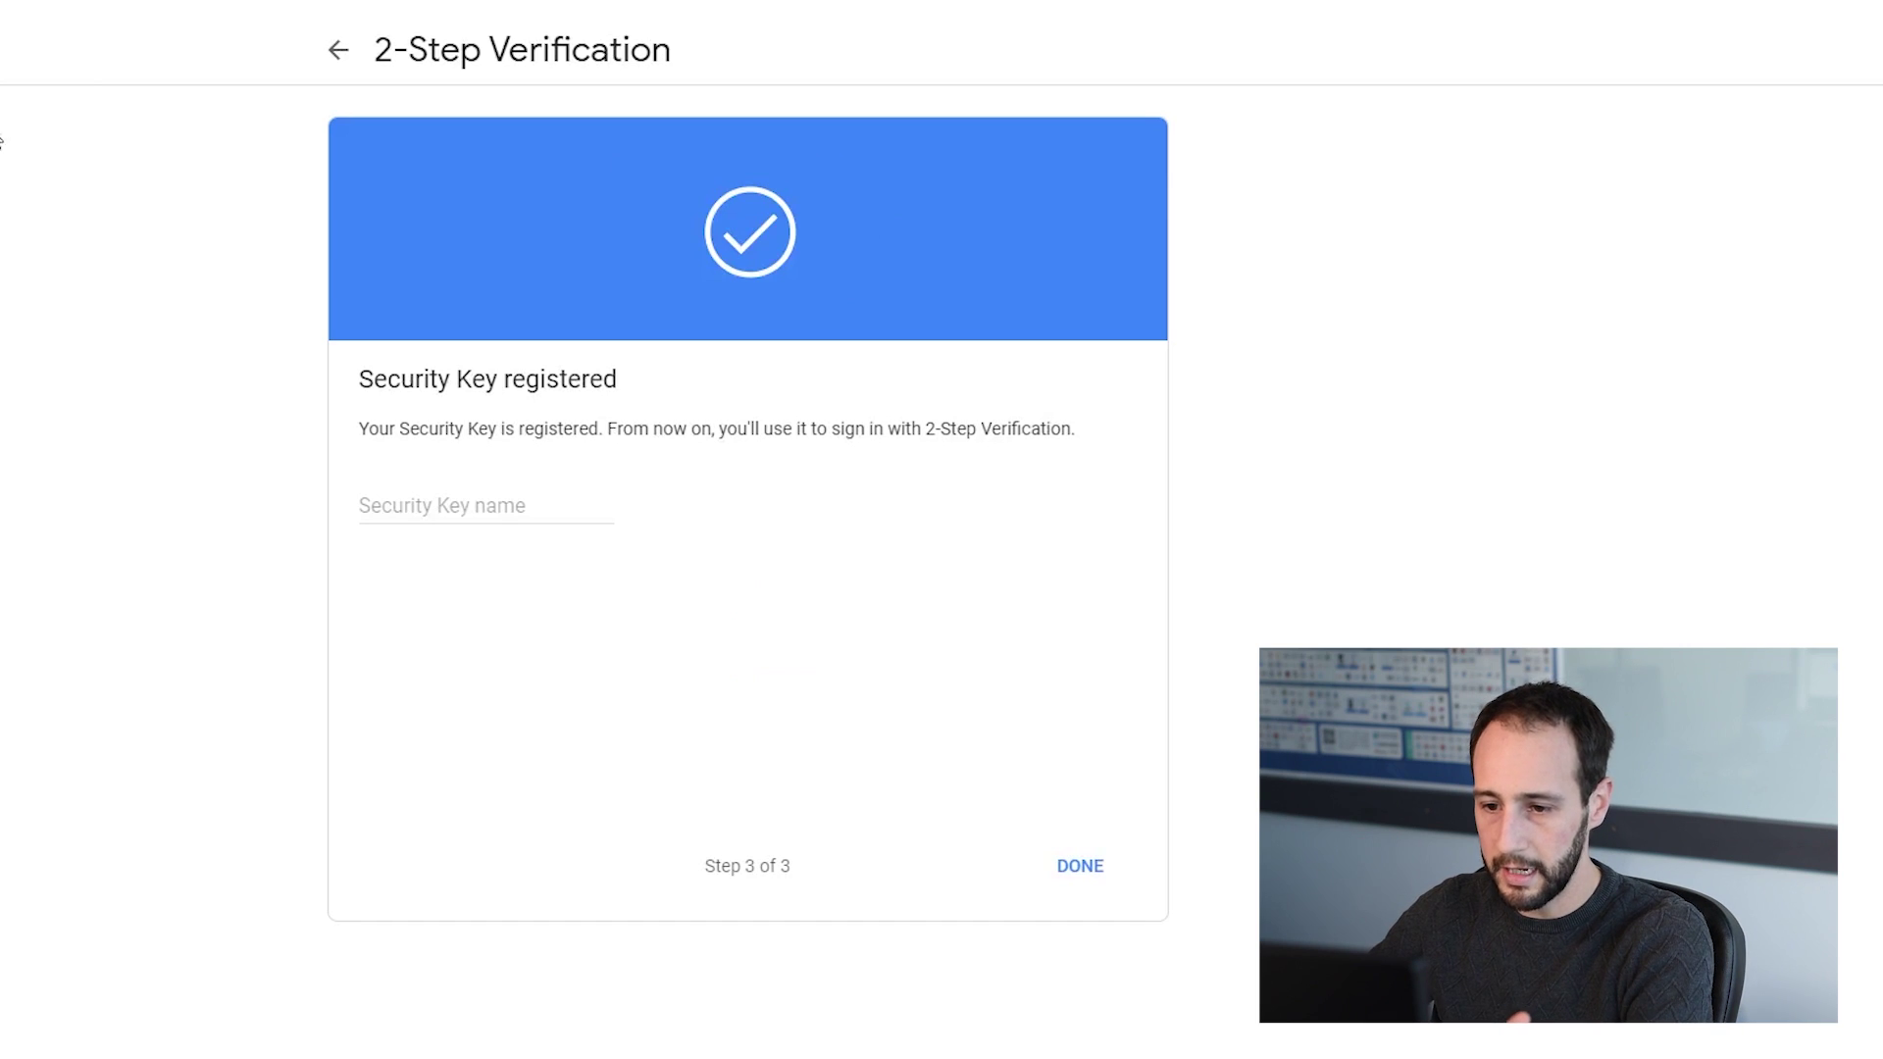
left_click(498, 501)
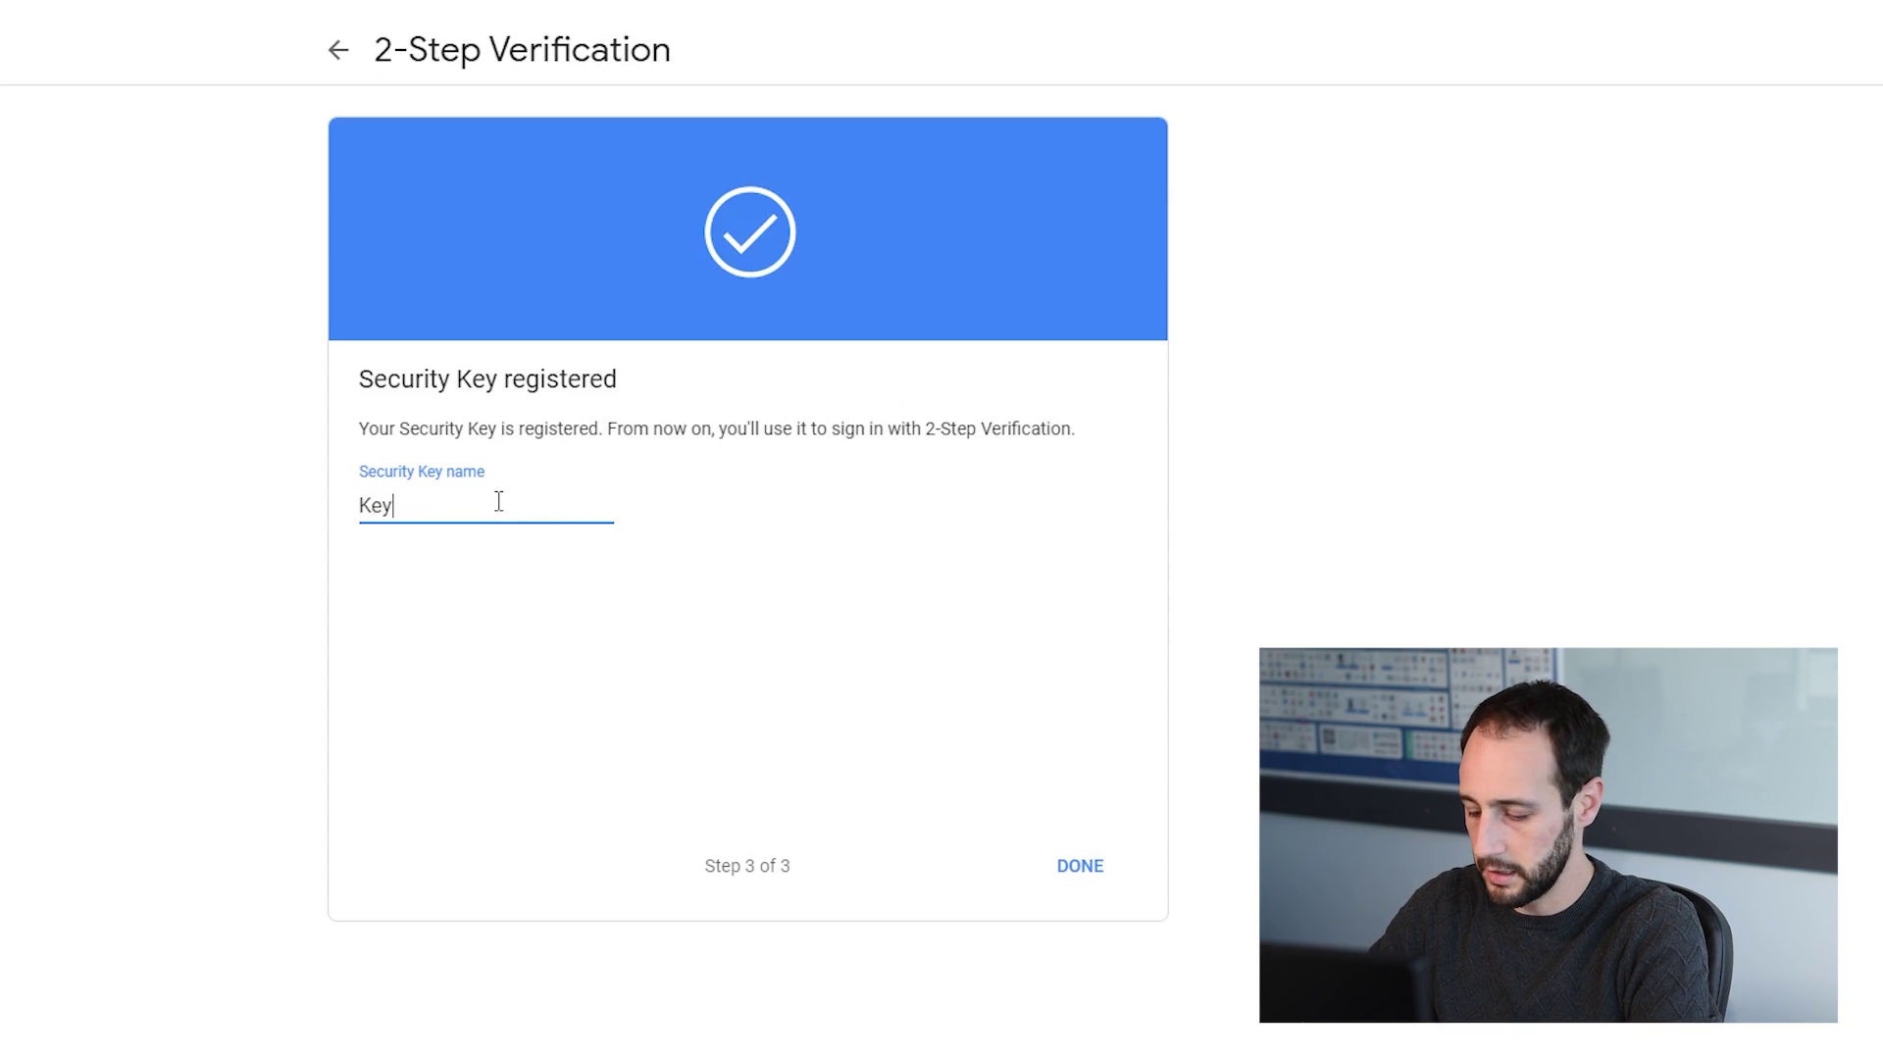
left_click(1116, 873)
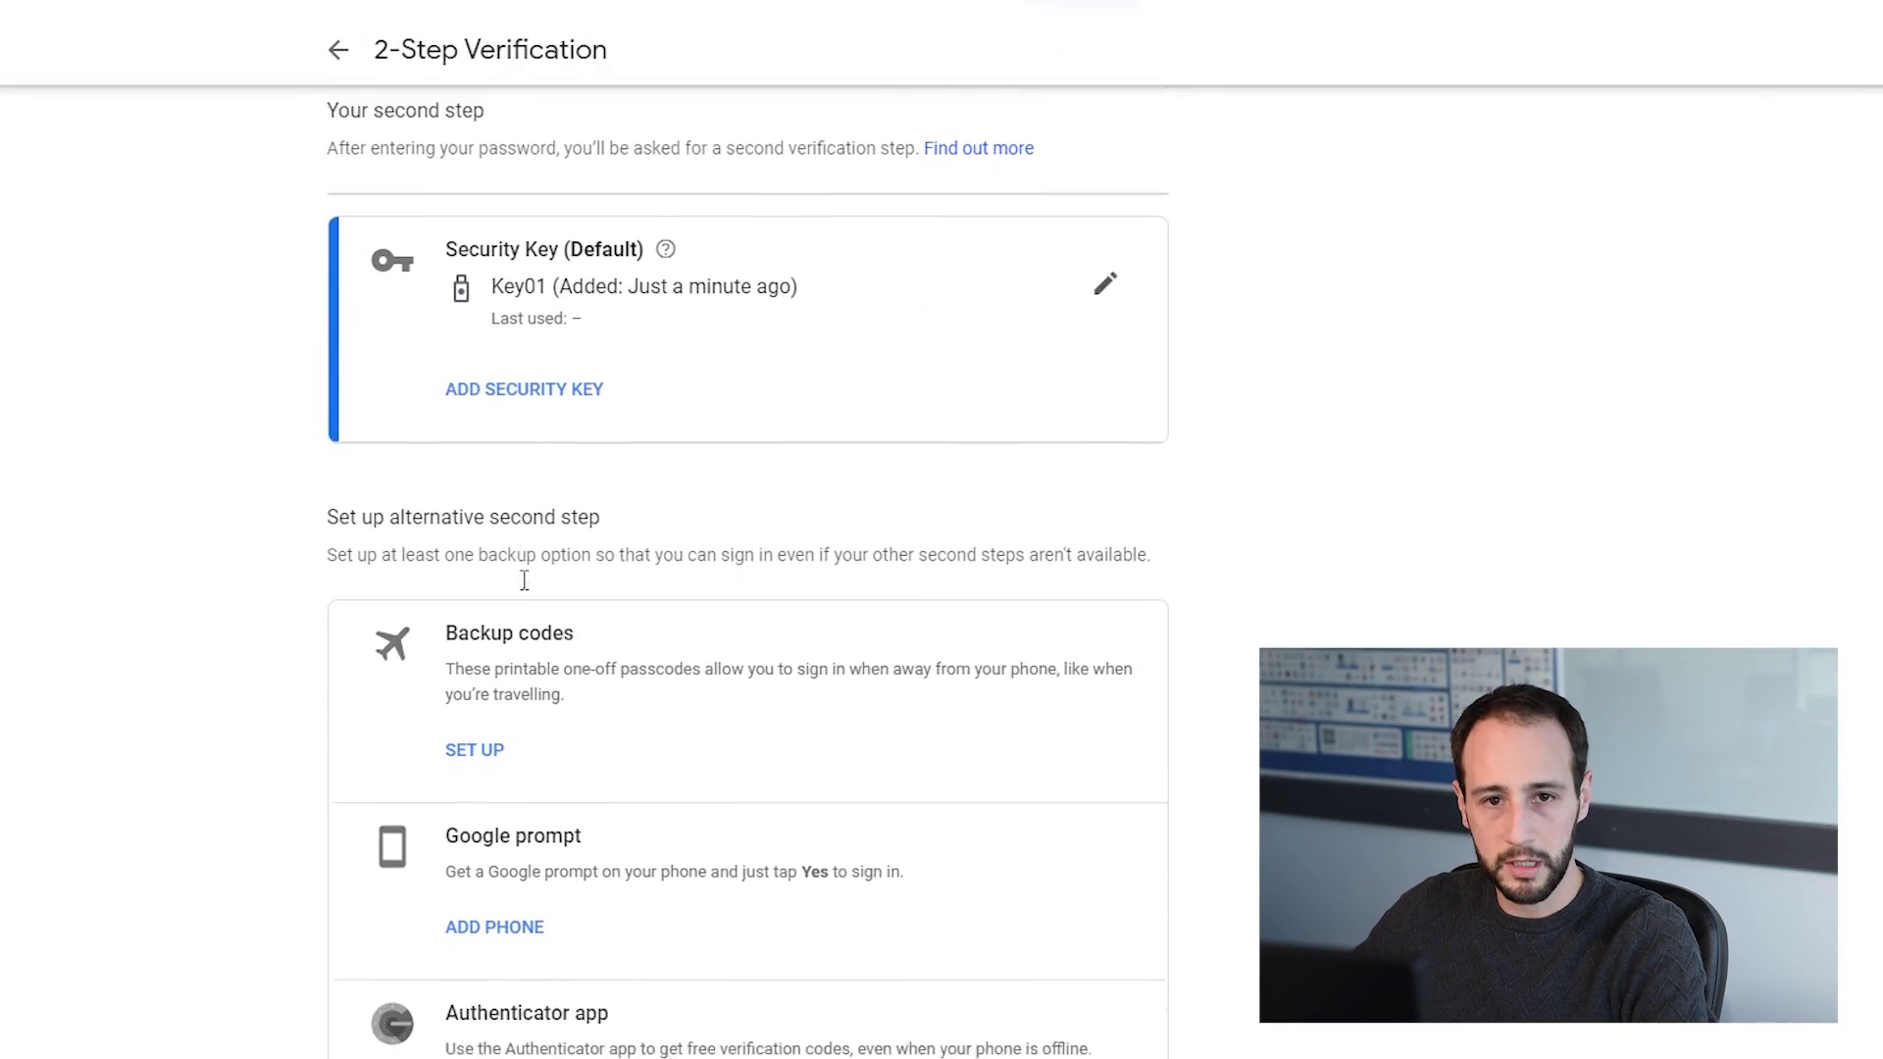
Generate the ten backup codes and close them once saved
scroll(525, 581, "down", 2)
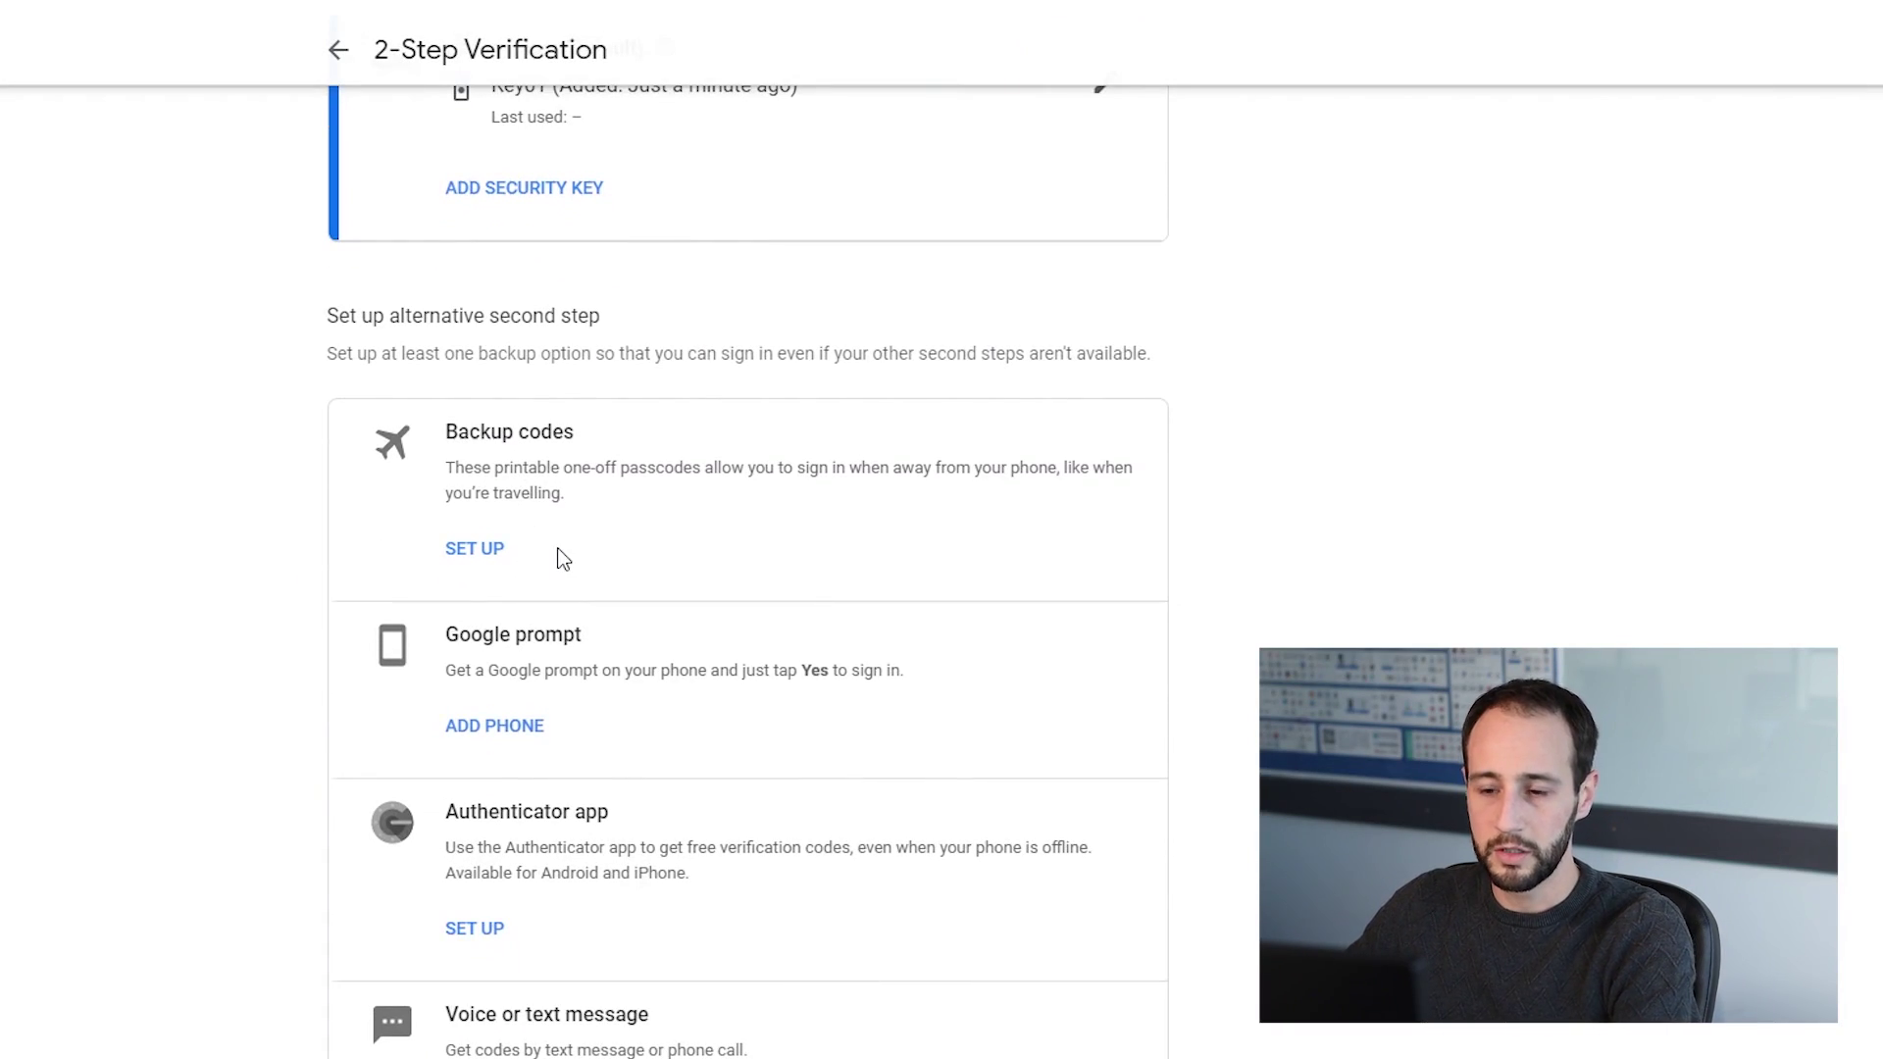
left_click(461, 550)
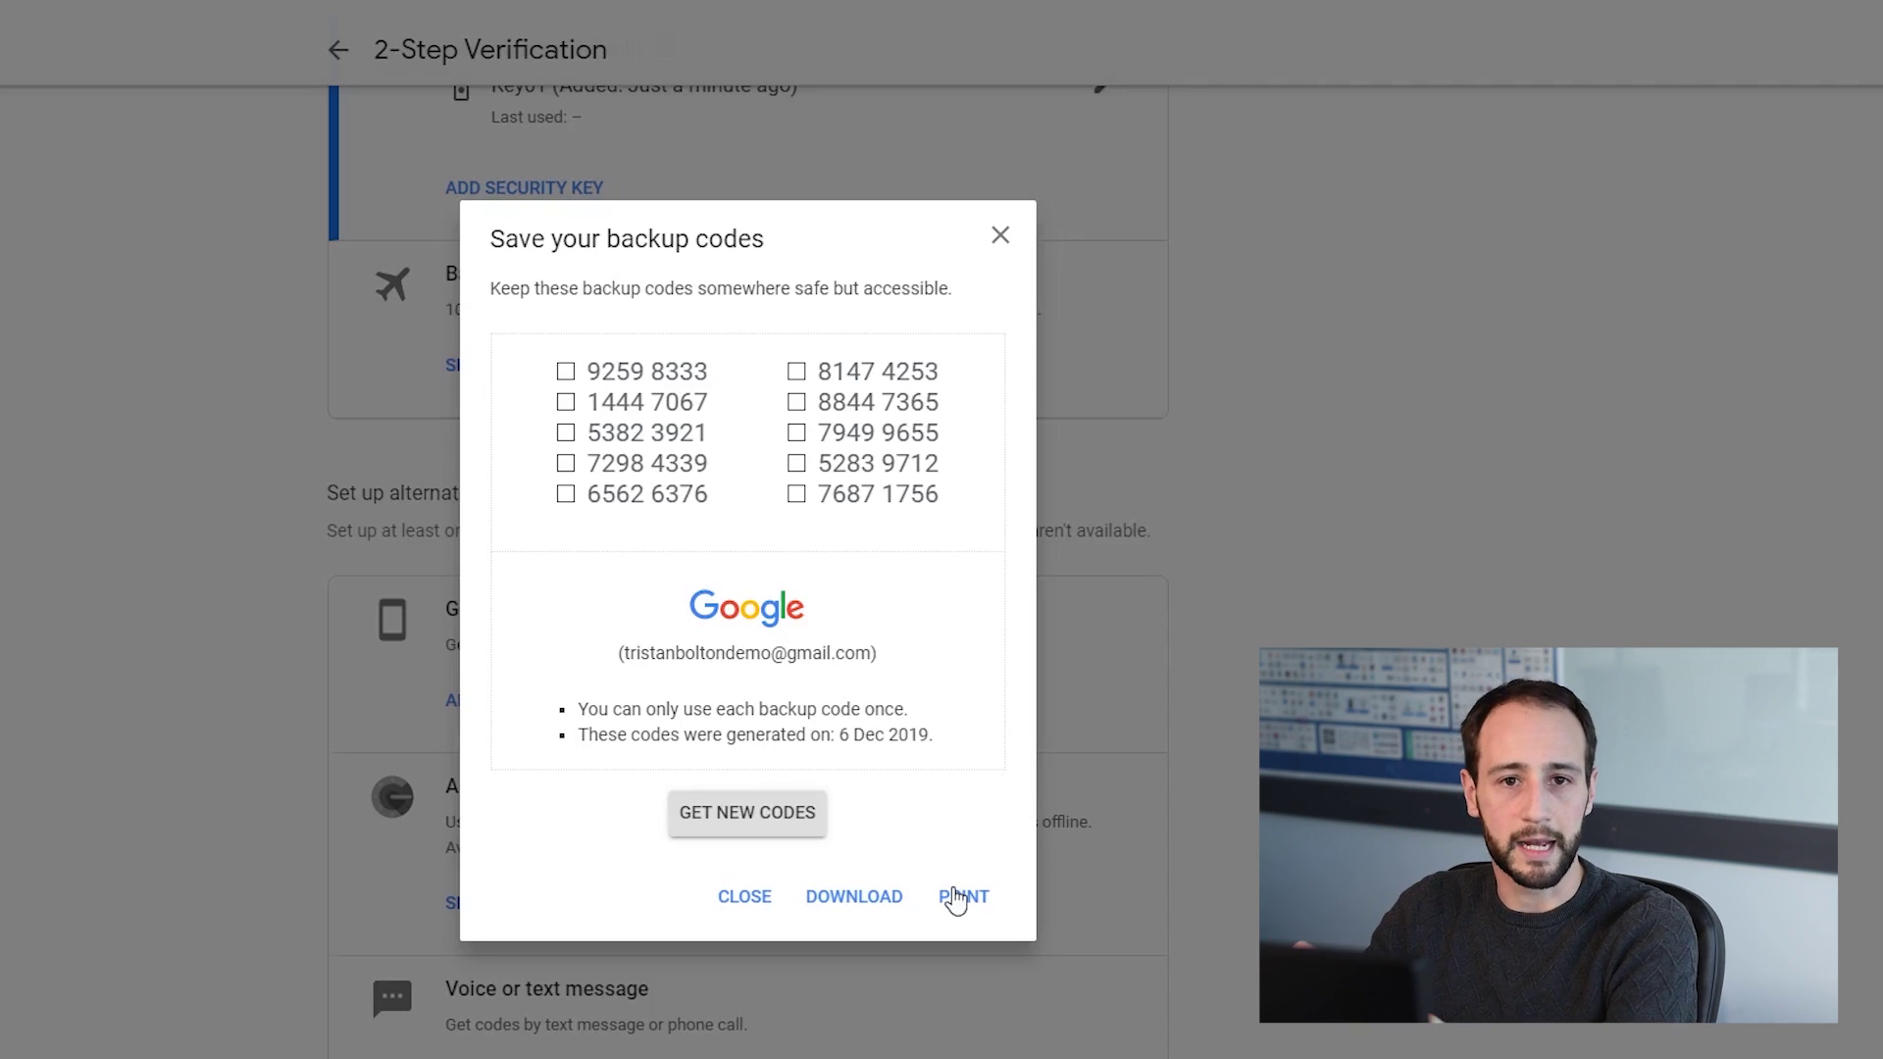
left_click(741, 908)
scroll(715, 842, "up", 1)
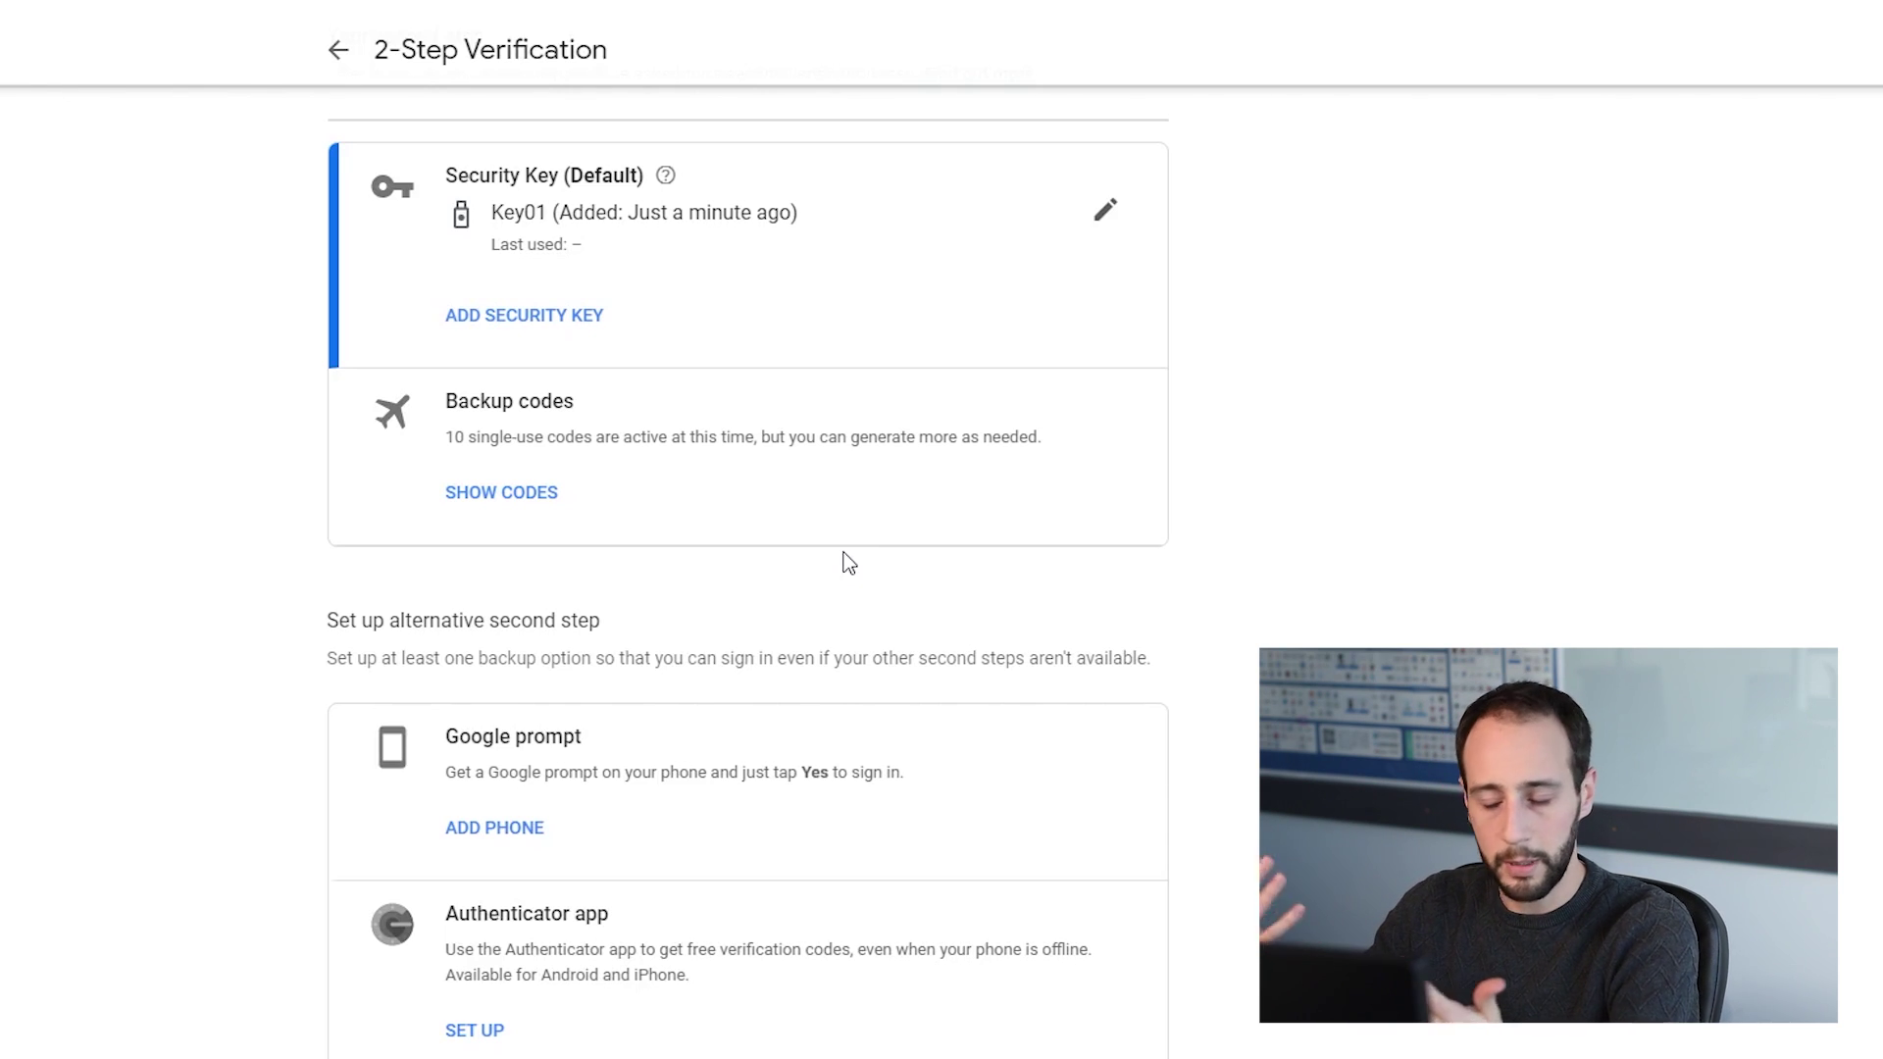
Sign out of the Google account from the account menu
scroll(849, 564, "down", 1)
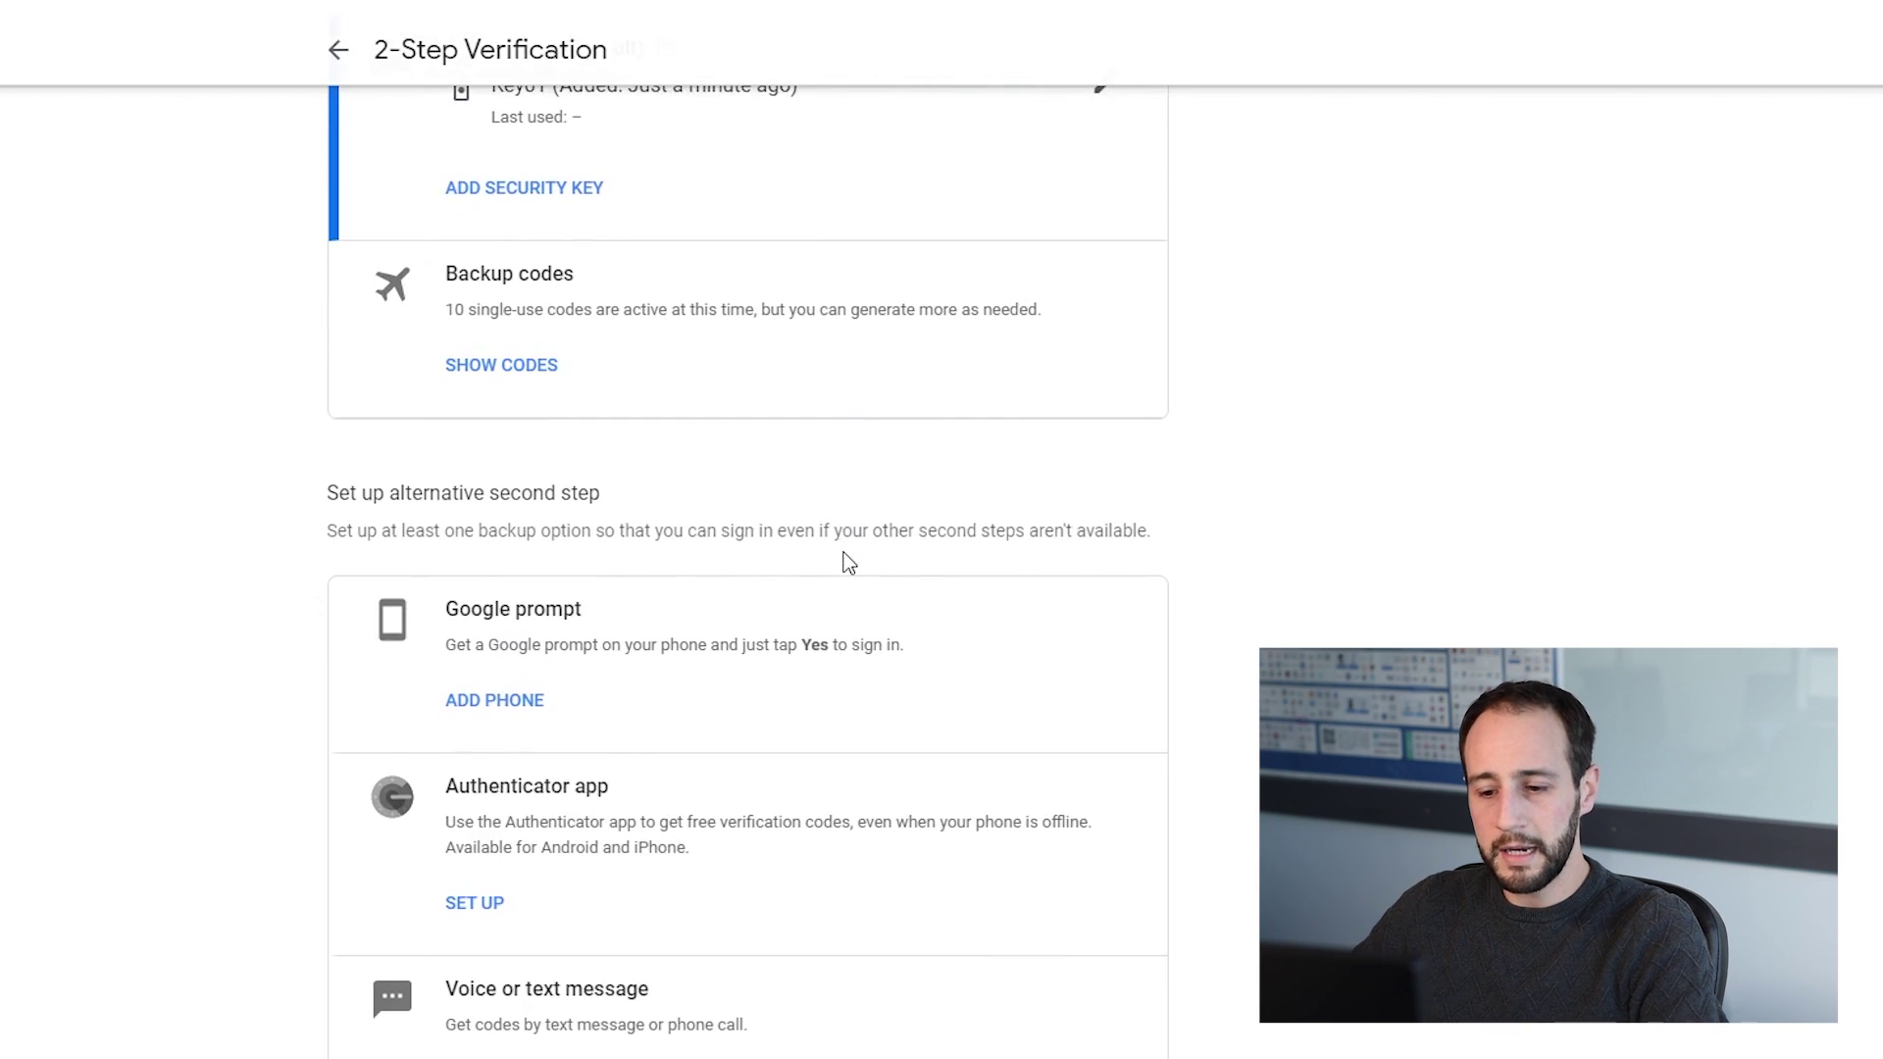
scroll(849, 564, "down", 1)
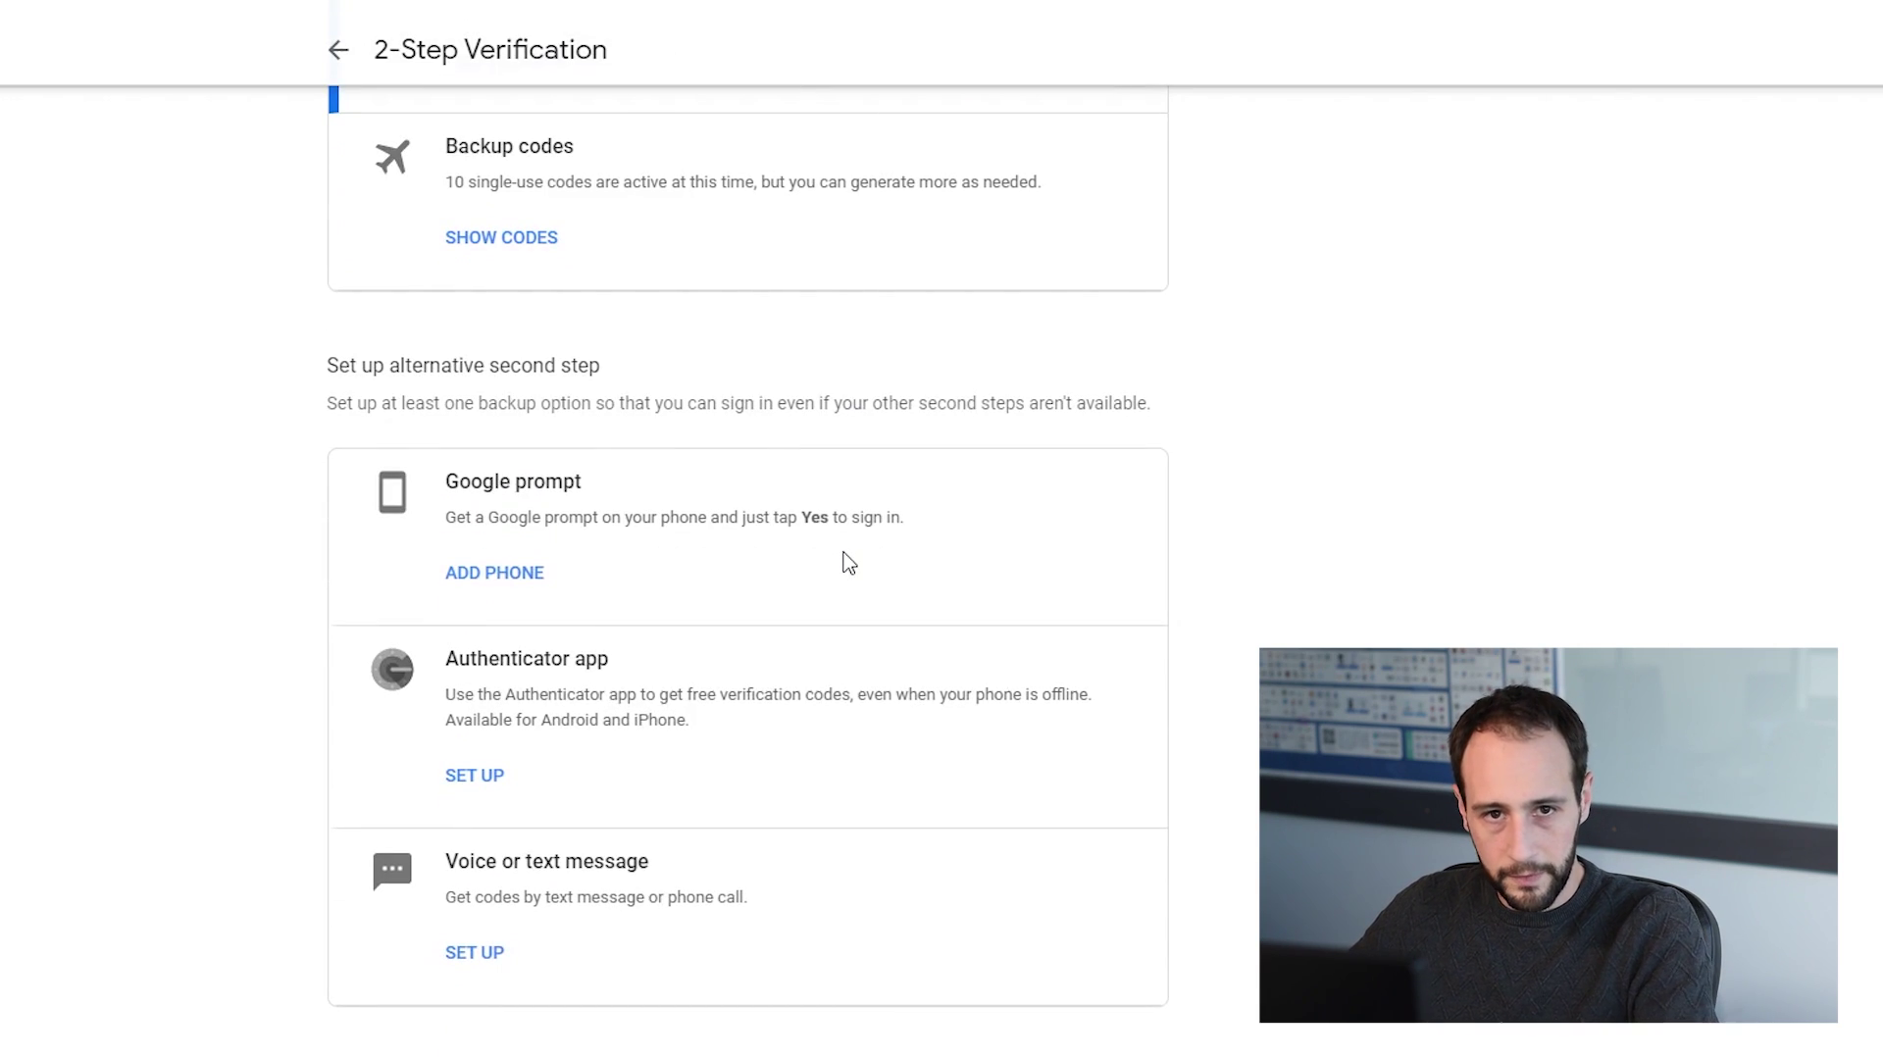
scroll(850, 564, "up", 4)
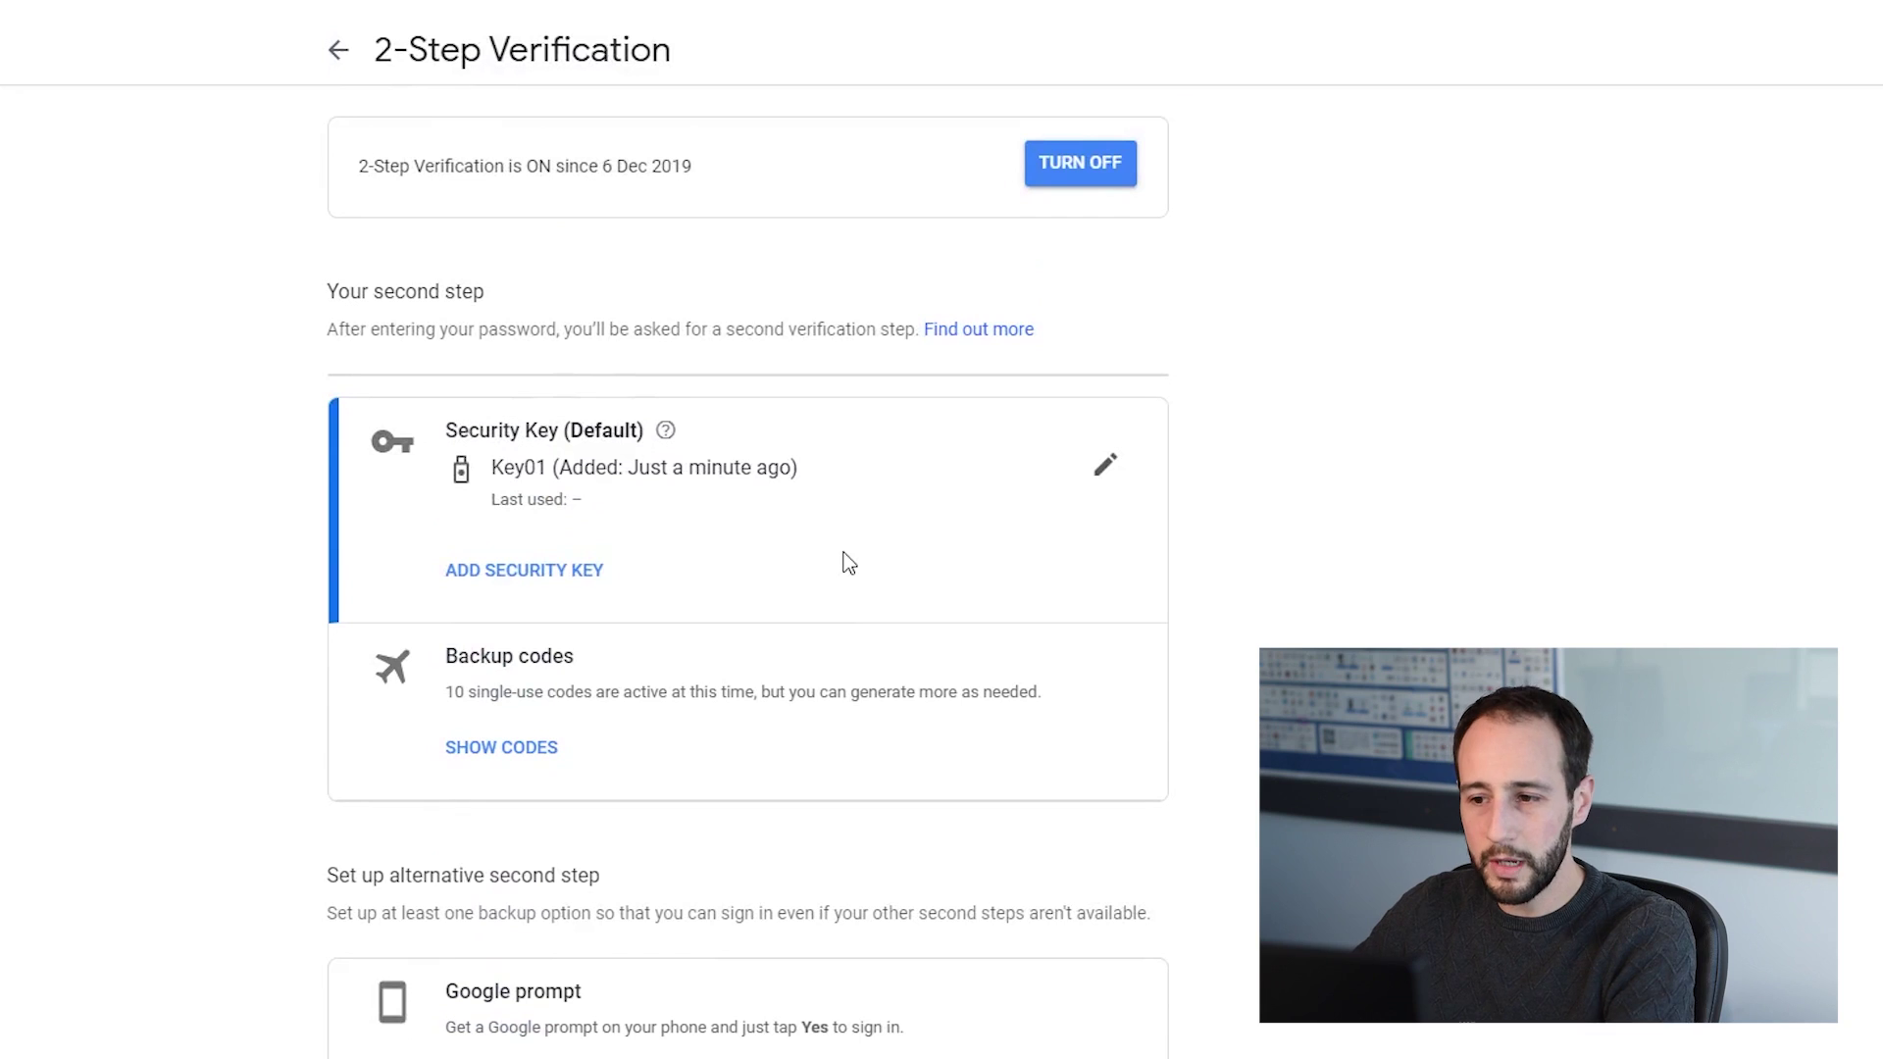
left_click(1822, 37)
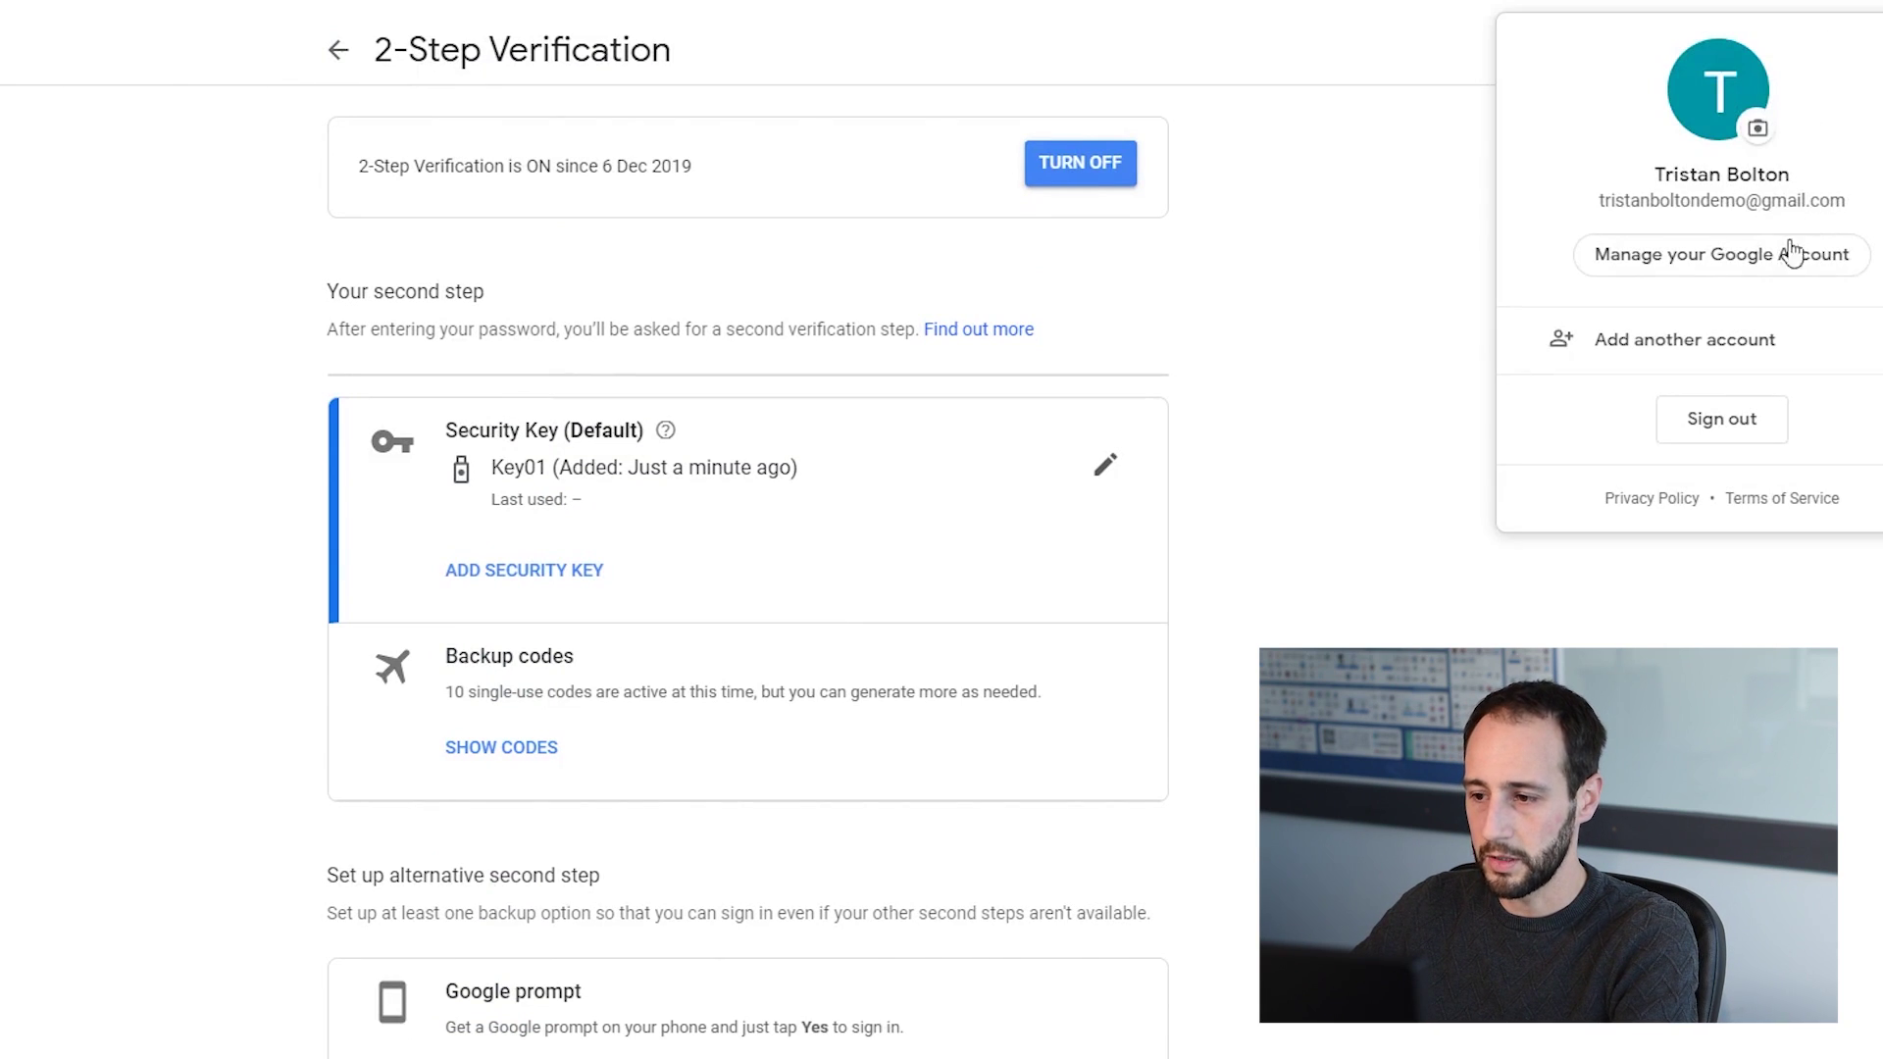
left_click(1723, 418)
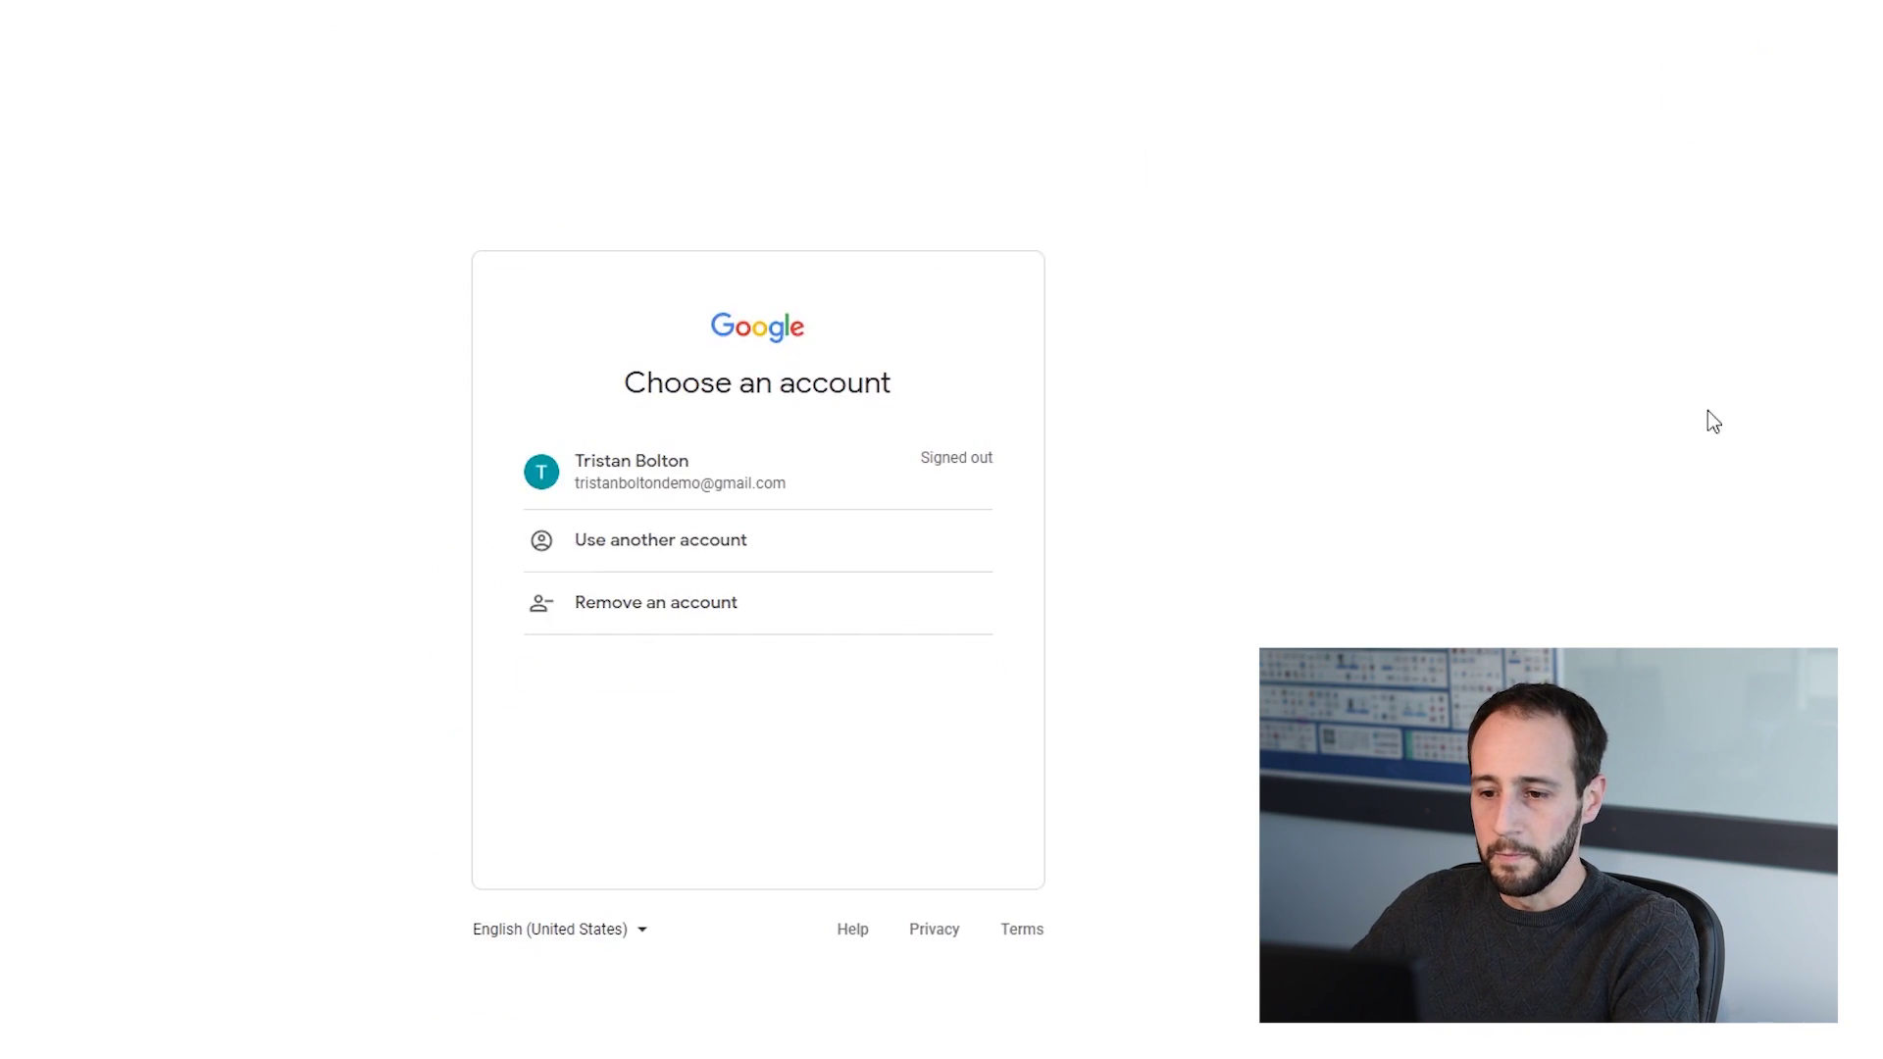
Sign back in with the account password and pass the YubiKey security-key check
left_click(741, 471)
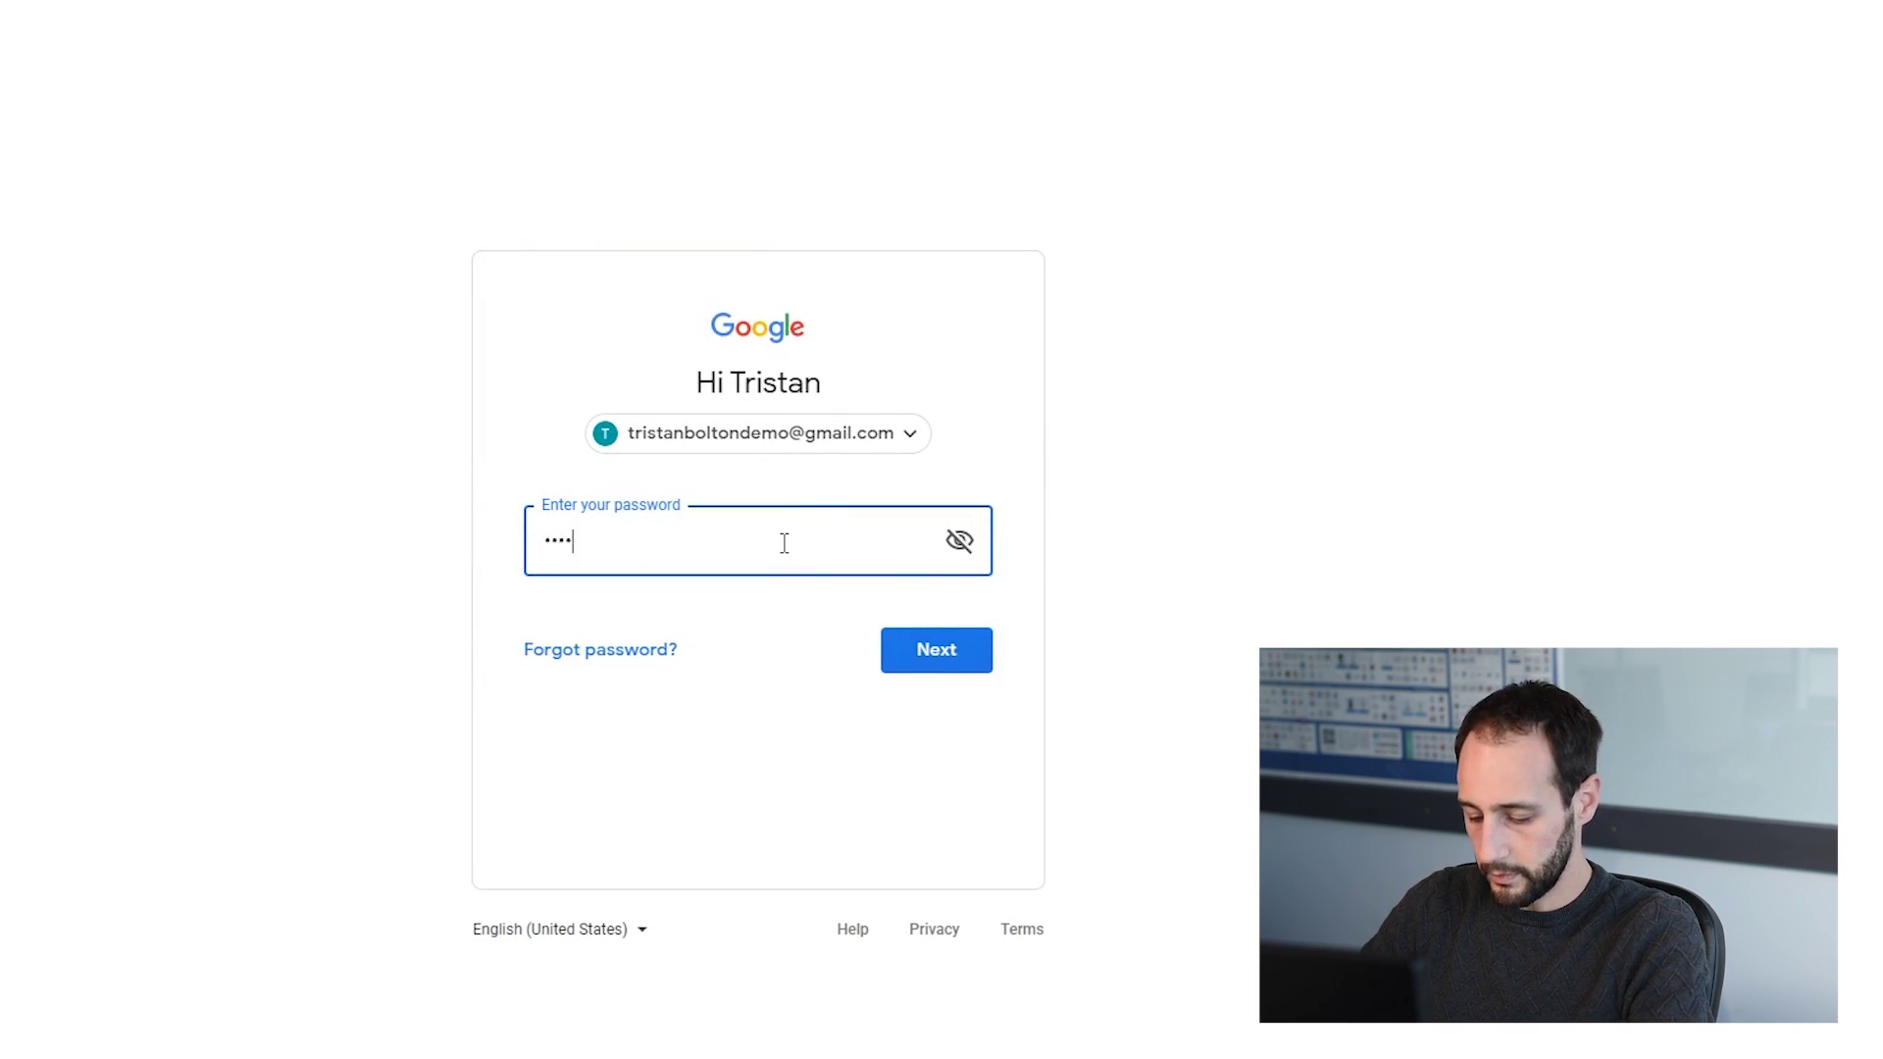
key("Return")
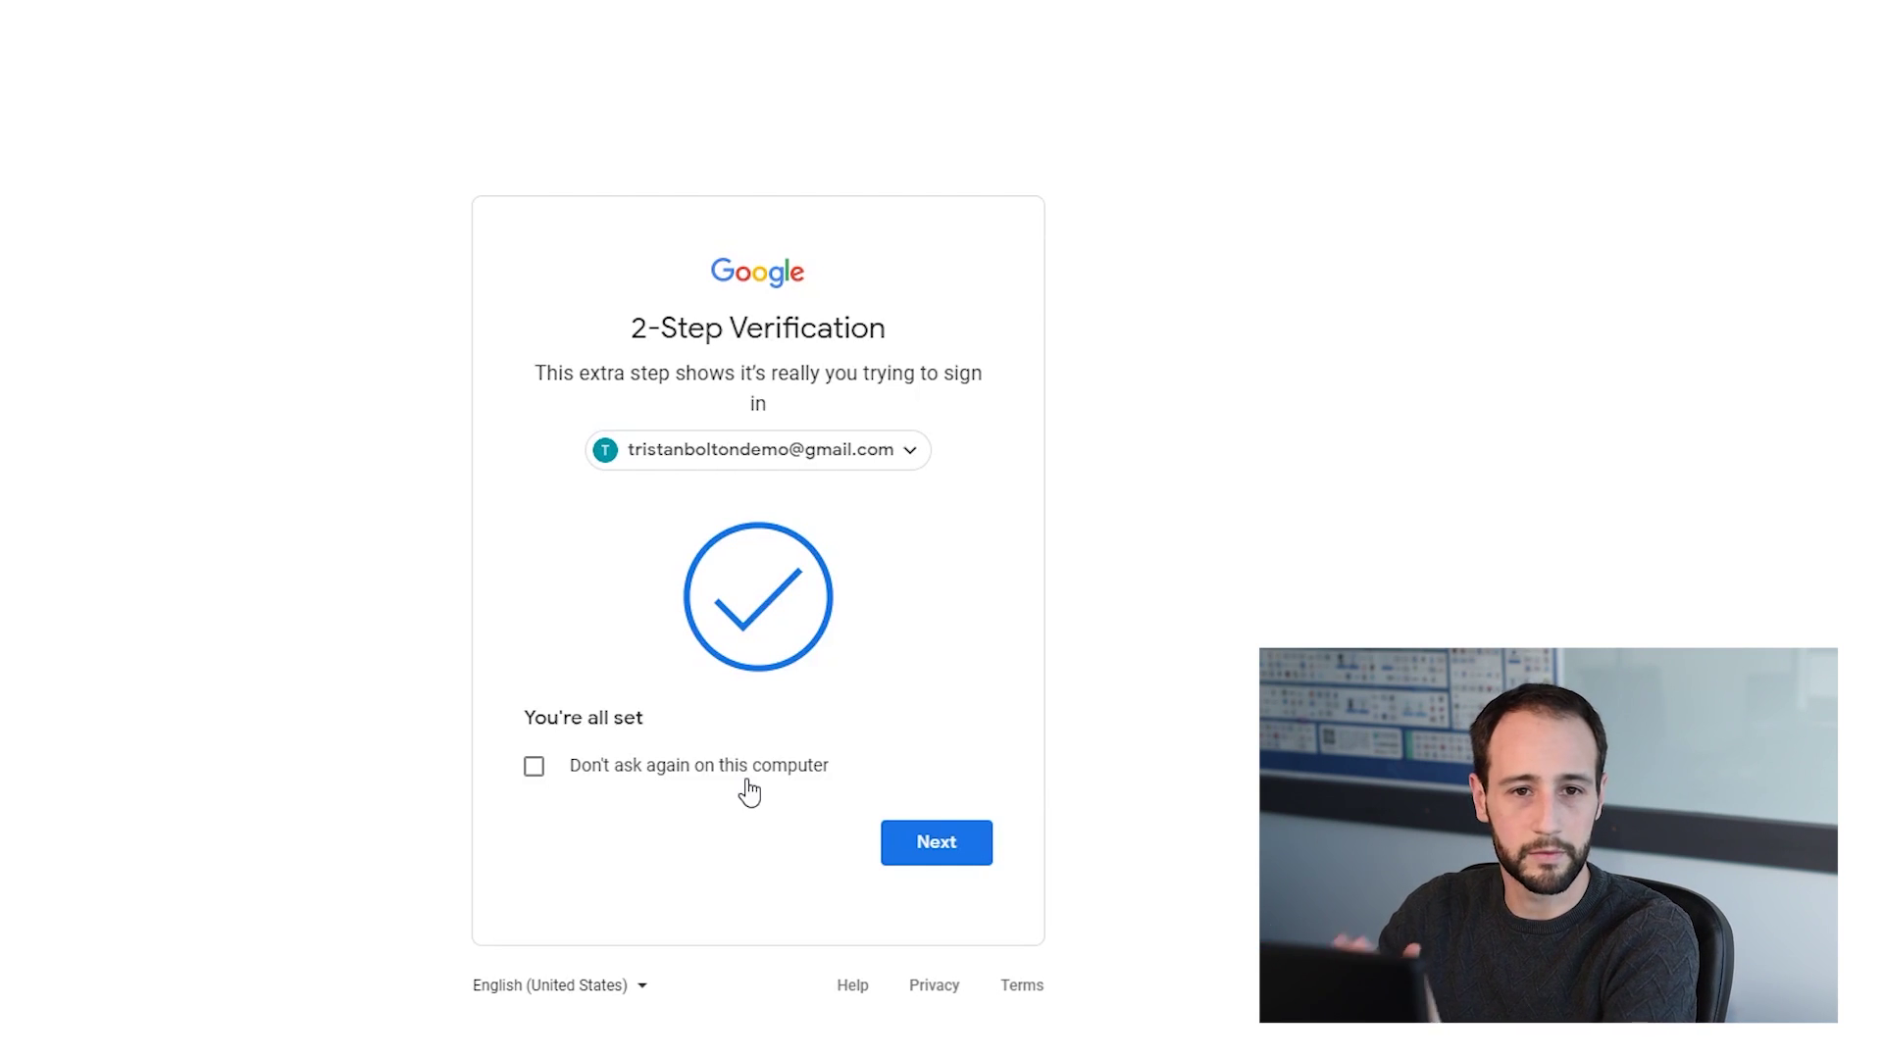
left_click(937, 843)
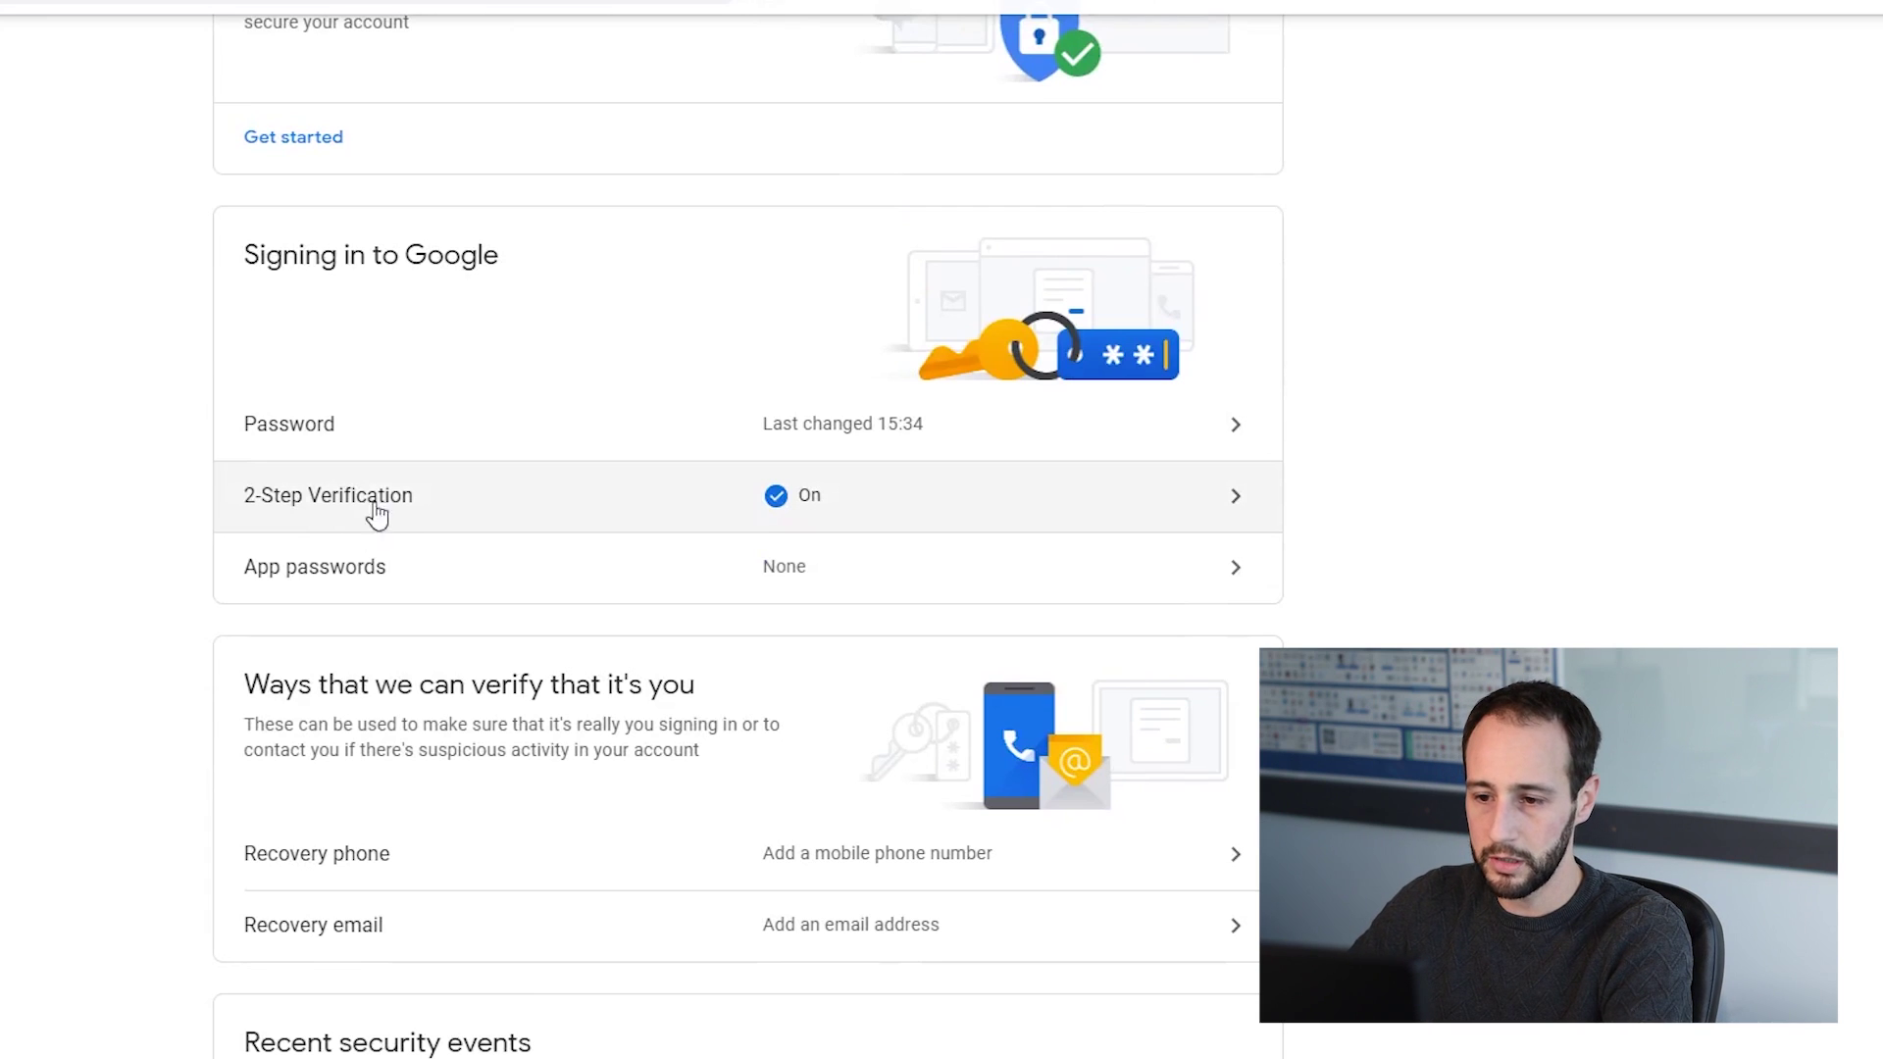
Open the 2-Step Verification settings from the Security page
left_click(383, 504)
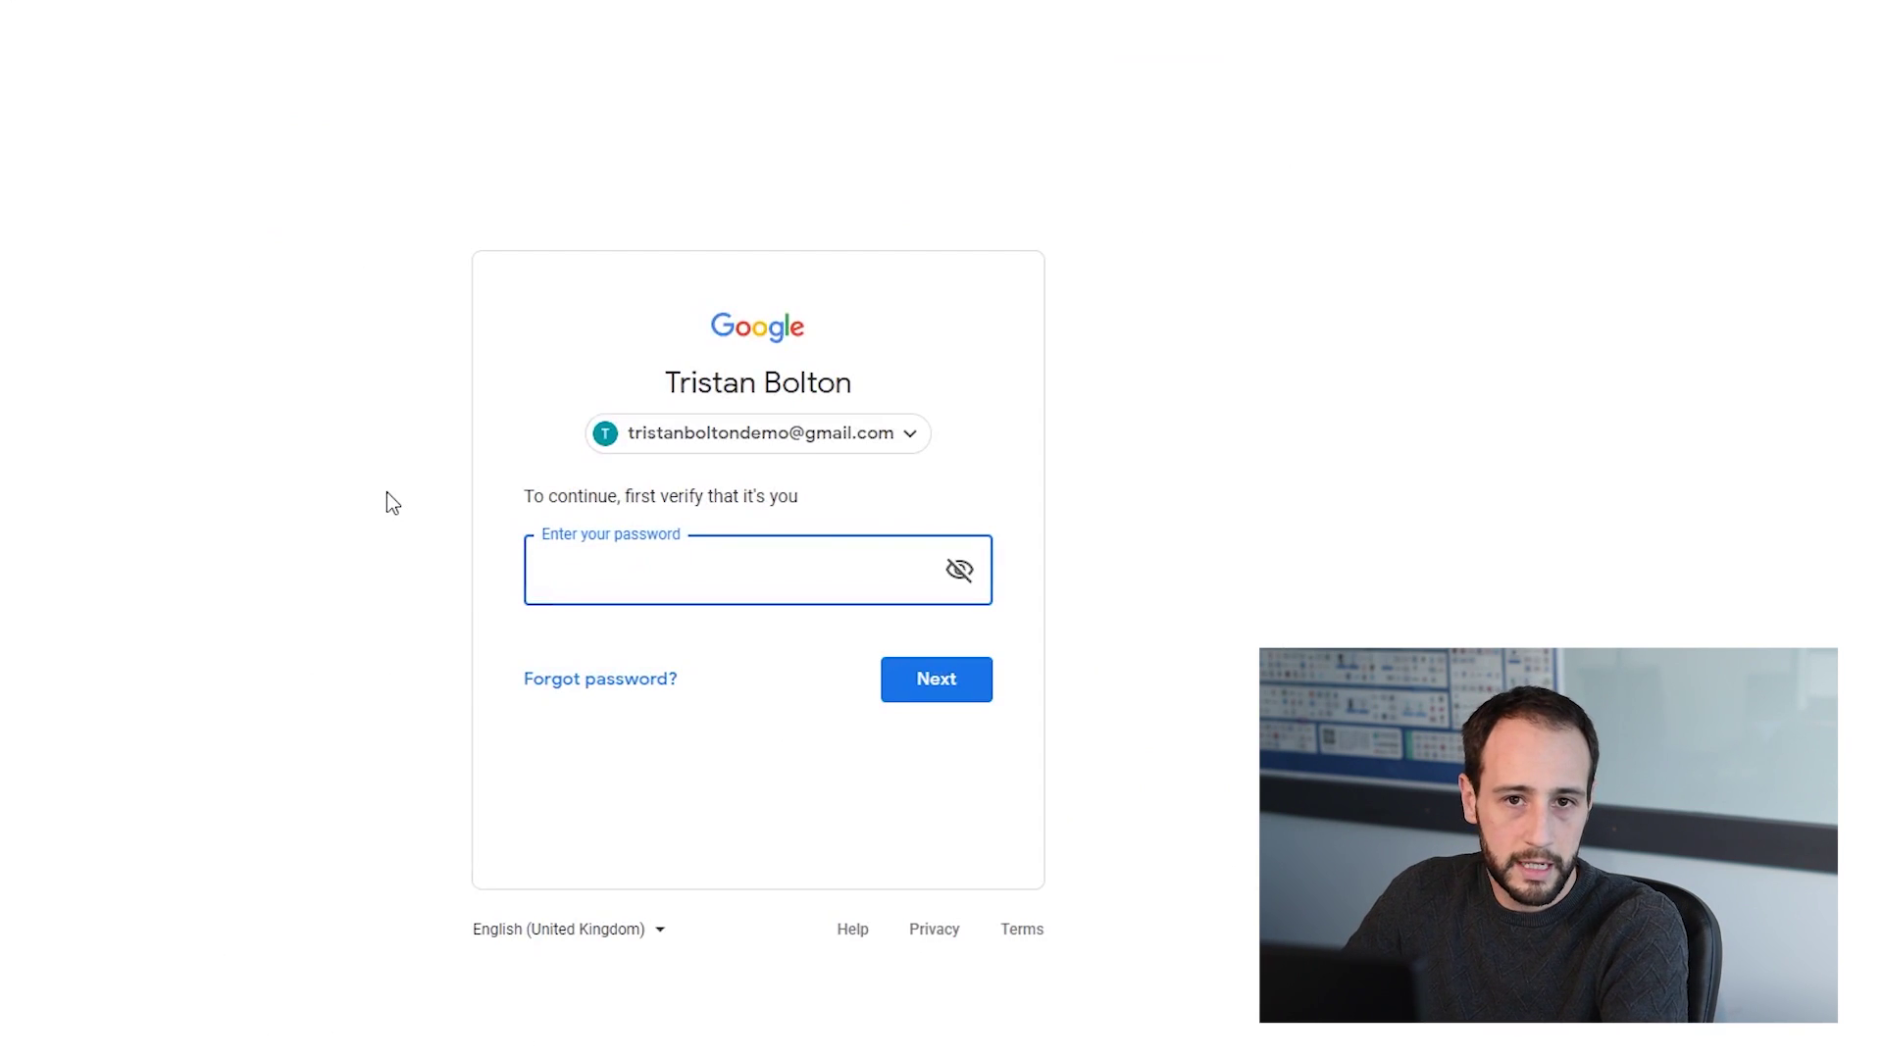
Re-enter the account password to reach the 2-Step Verification settings
type("a")
key("BackSpace")
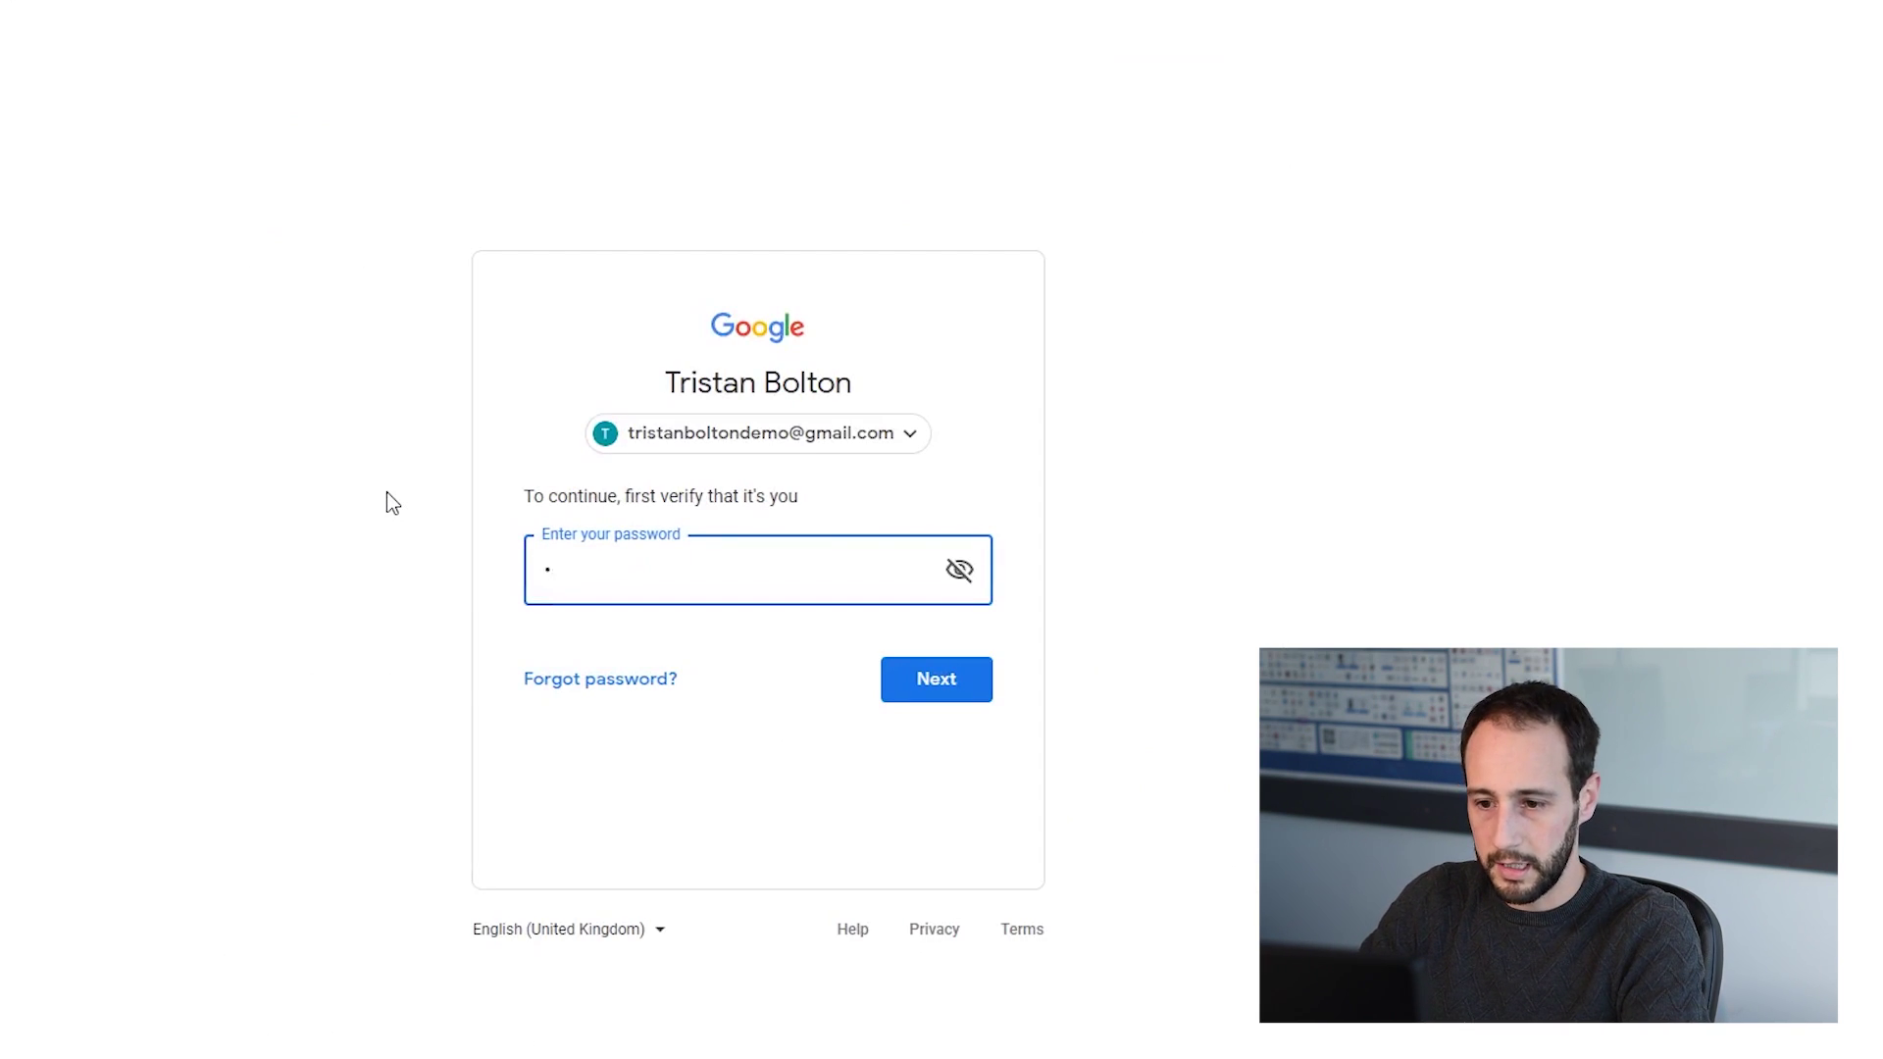
type("•••••••••••••")
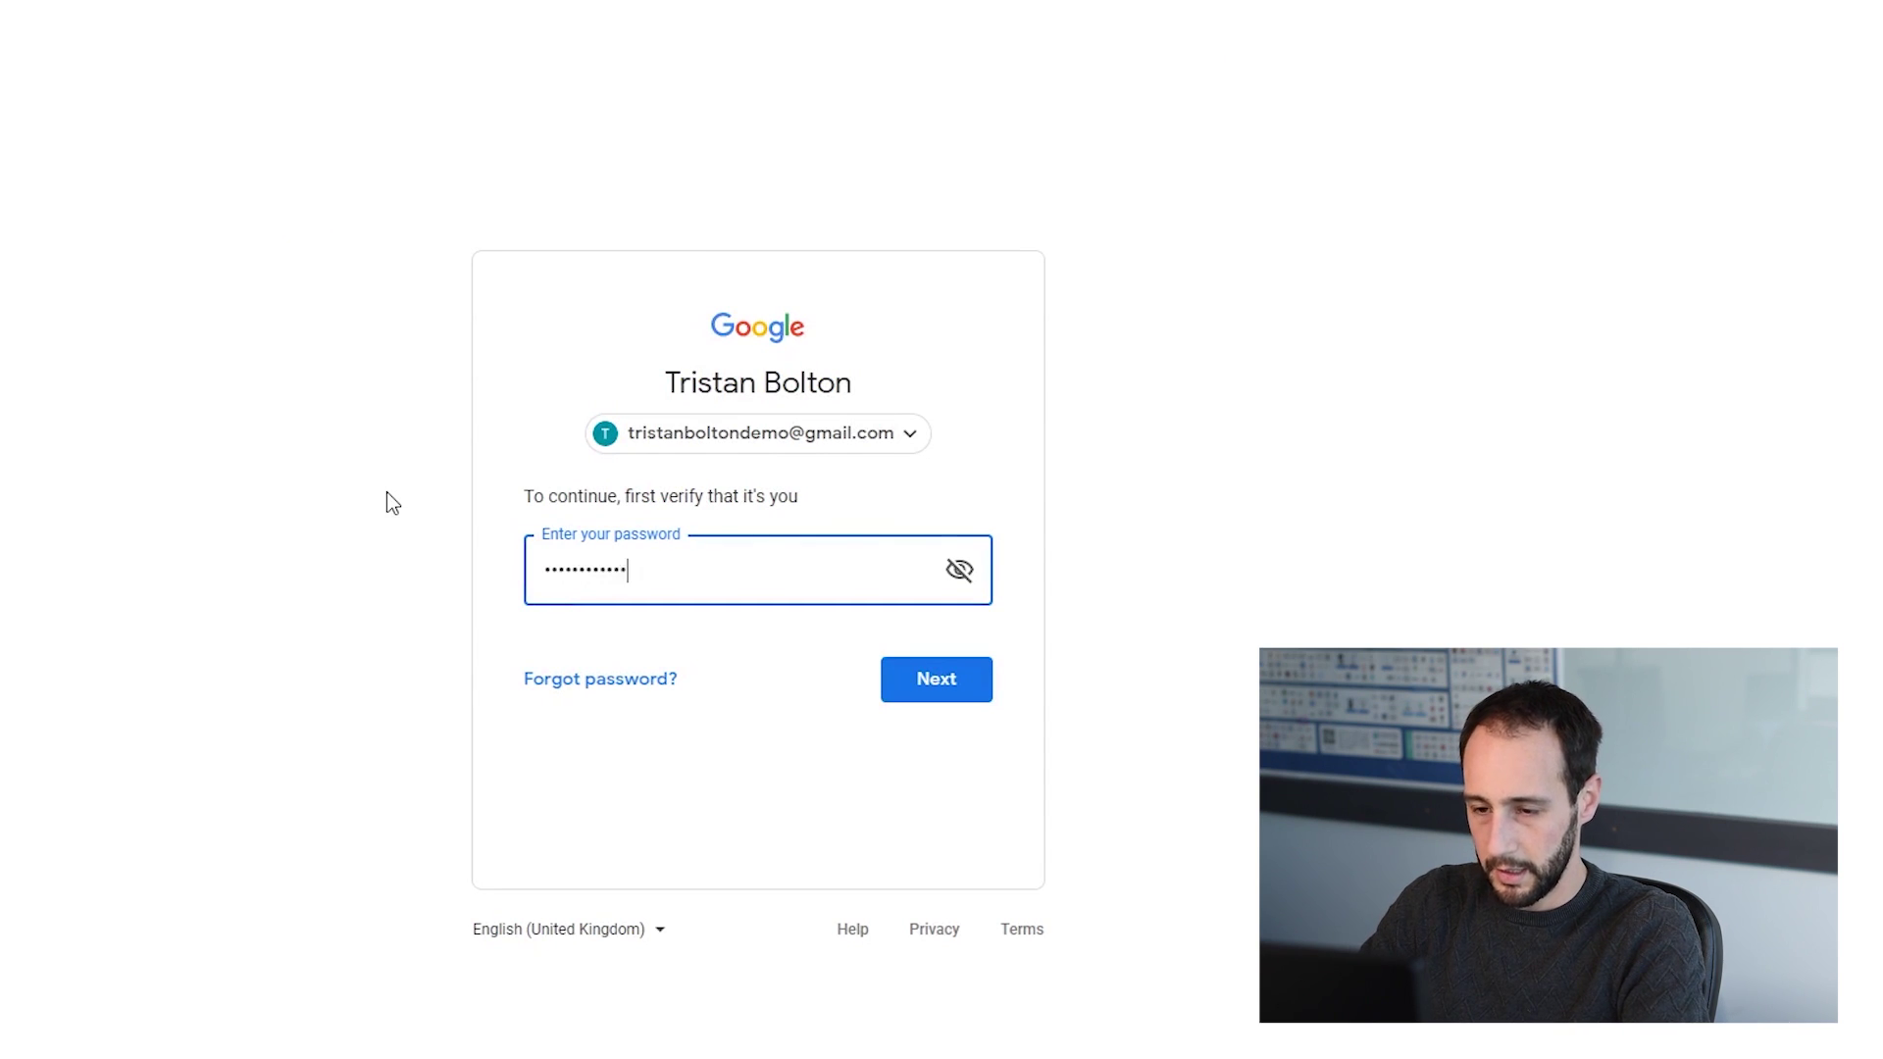
key("Return")
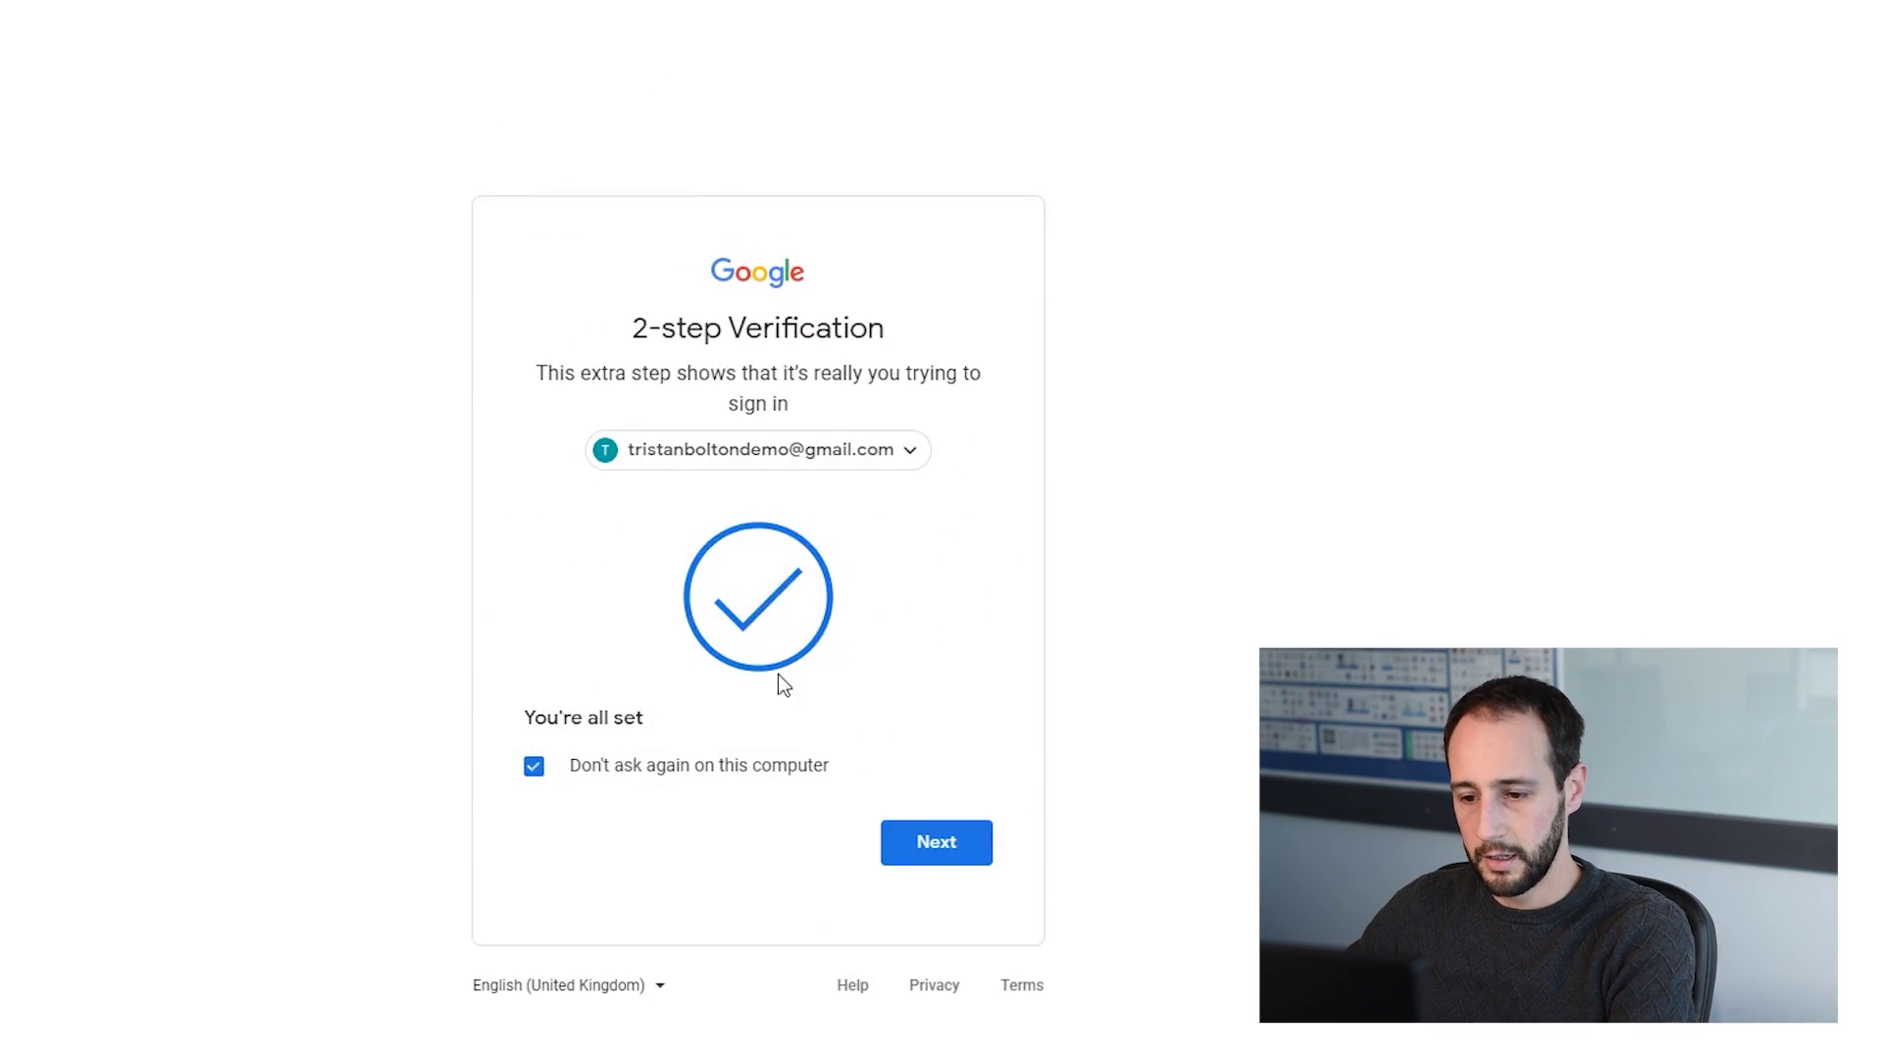
left_click(910, 845)
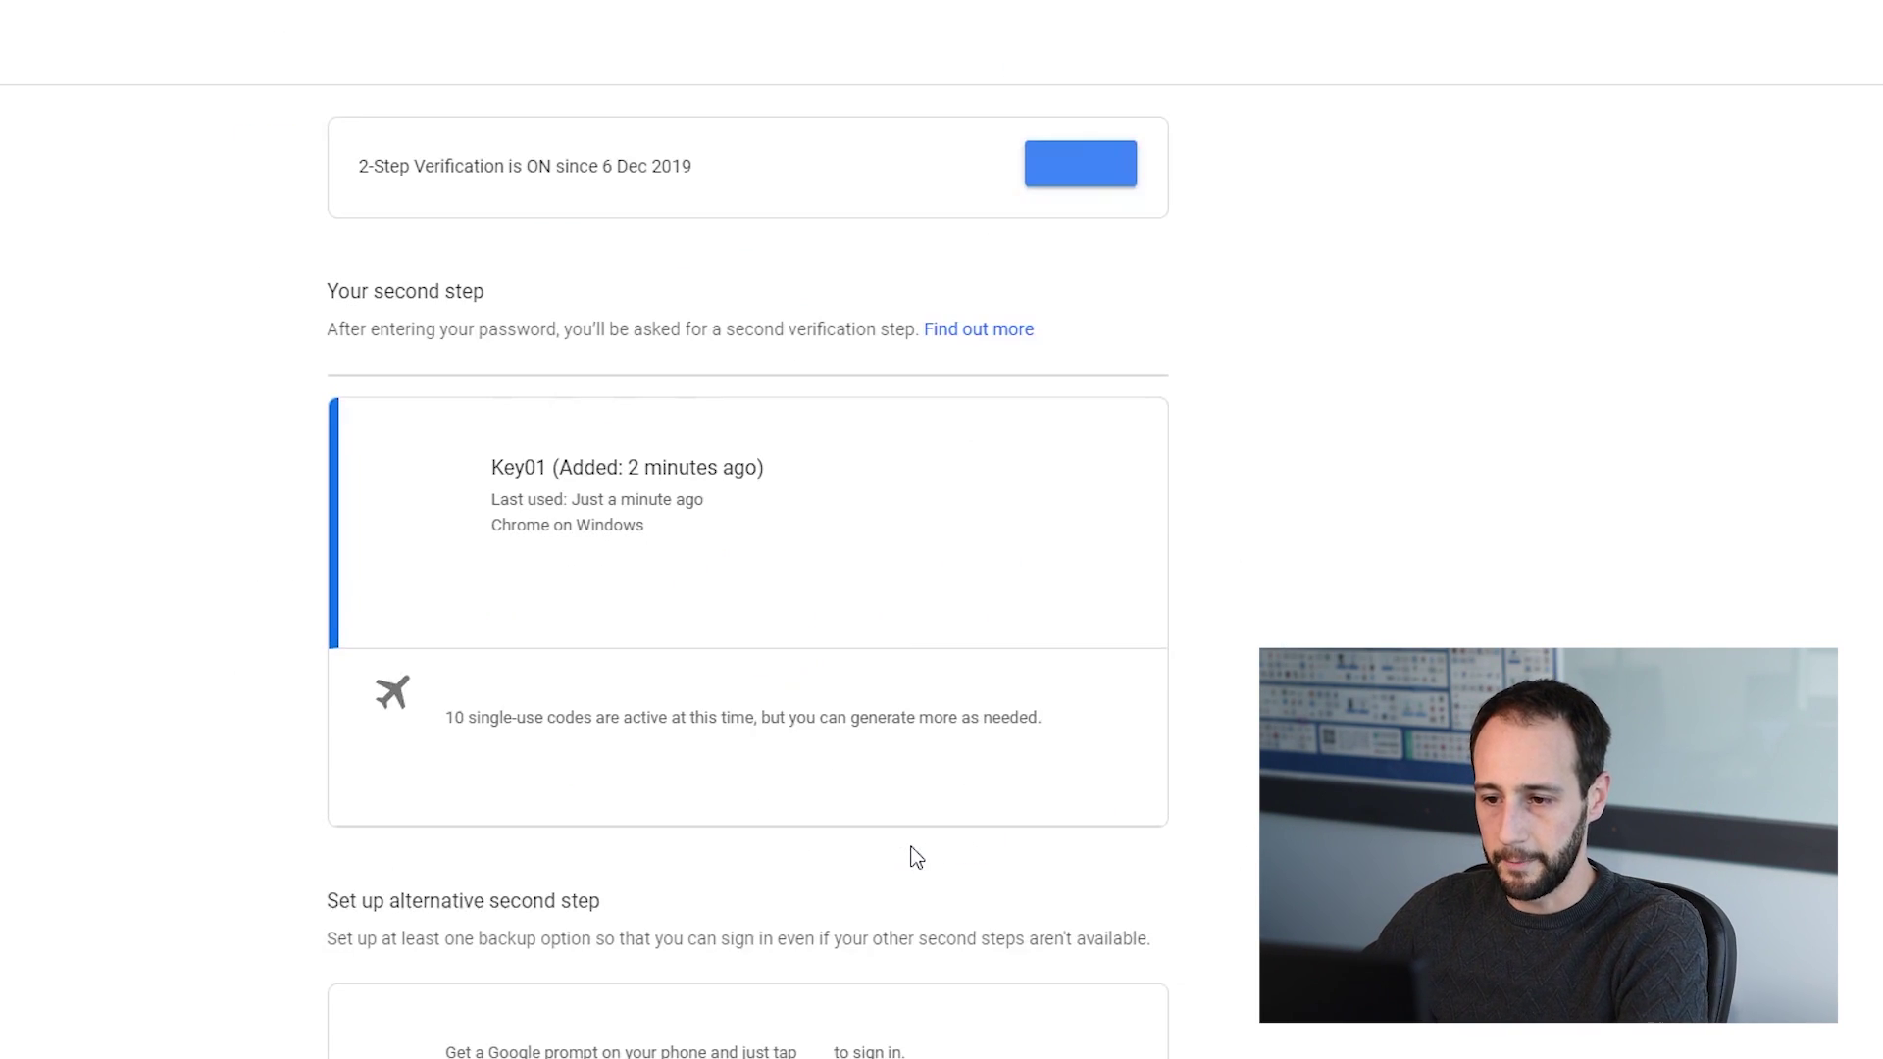
Set up the Authenticator app for an Android phone to show its QR code
scroll(912, 834, "down", 5)
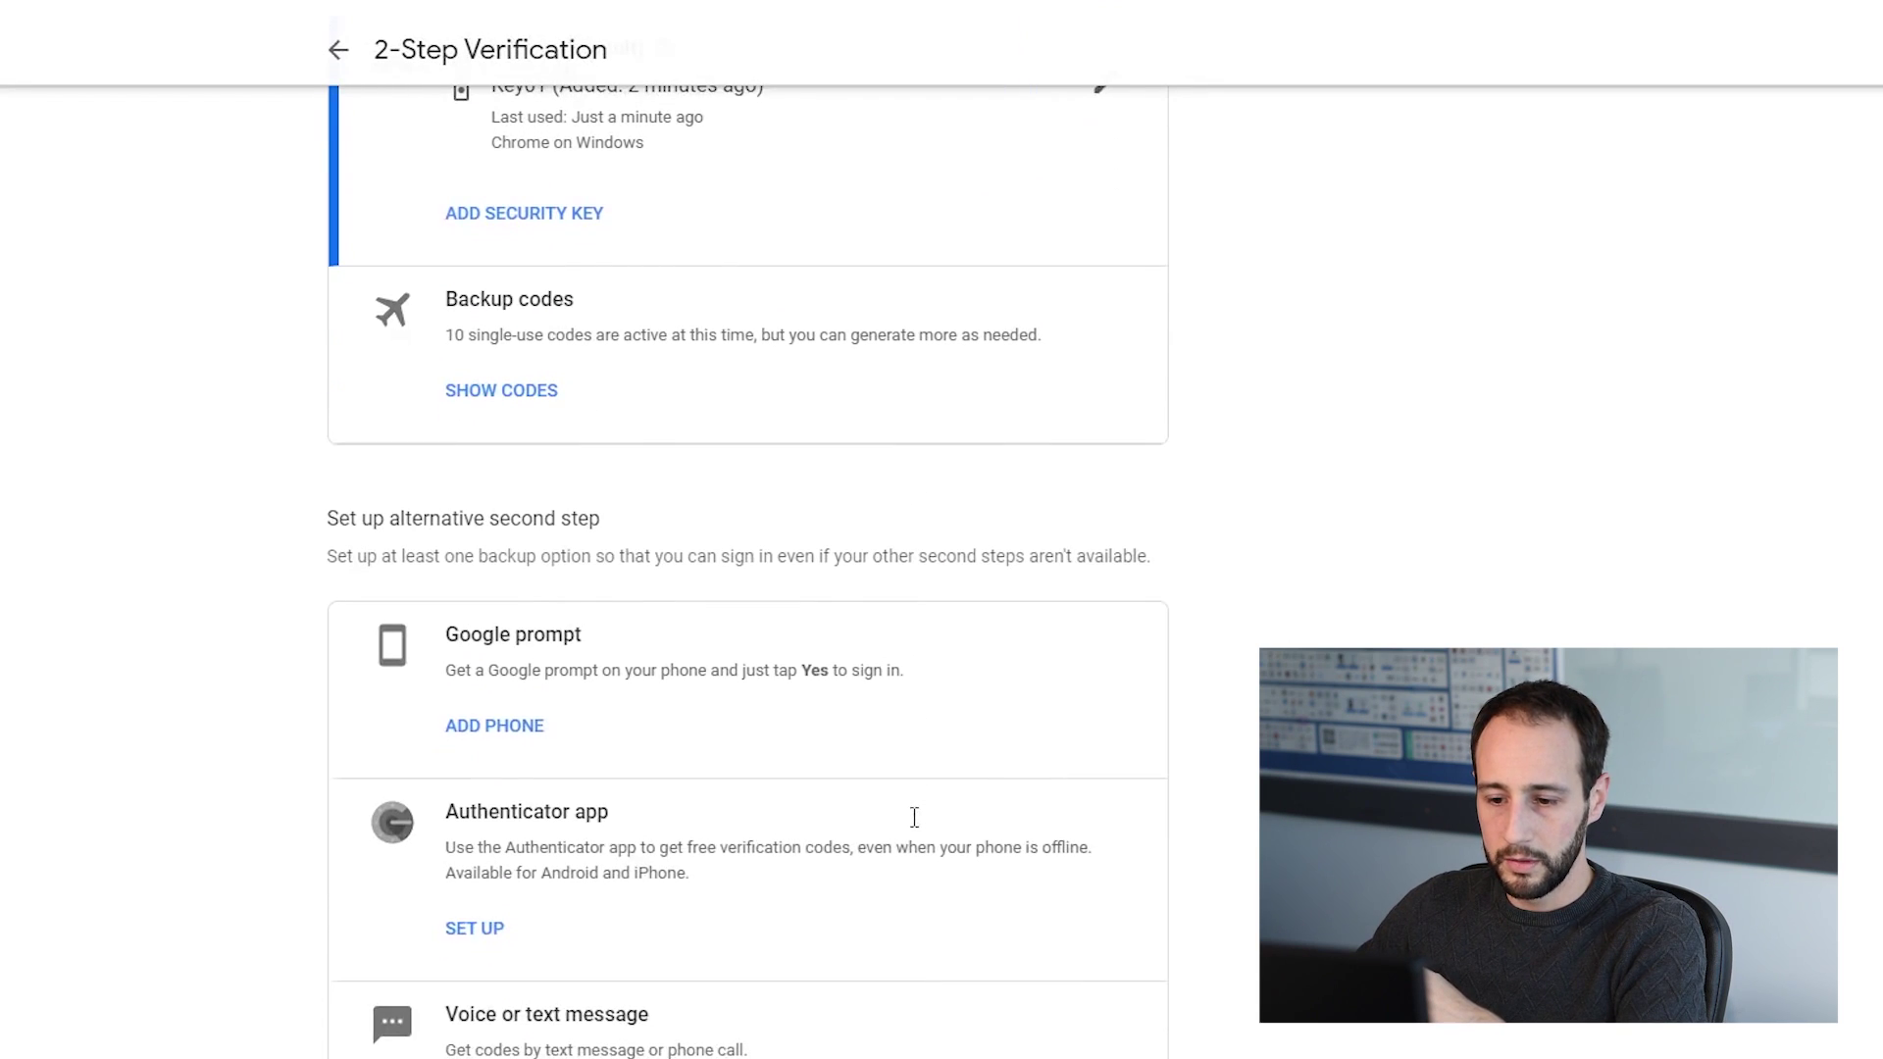
left_click(477, 801)
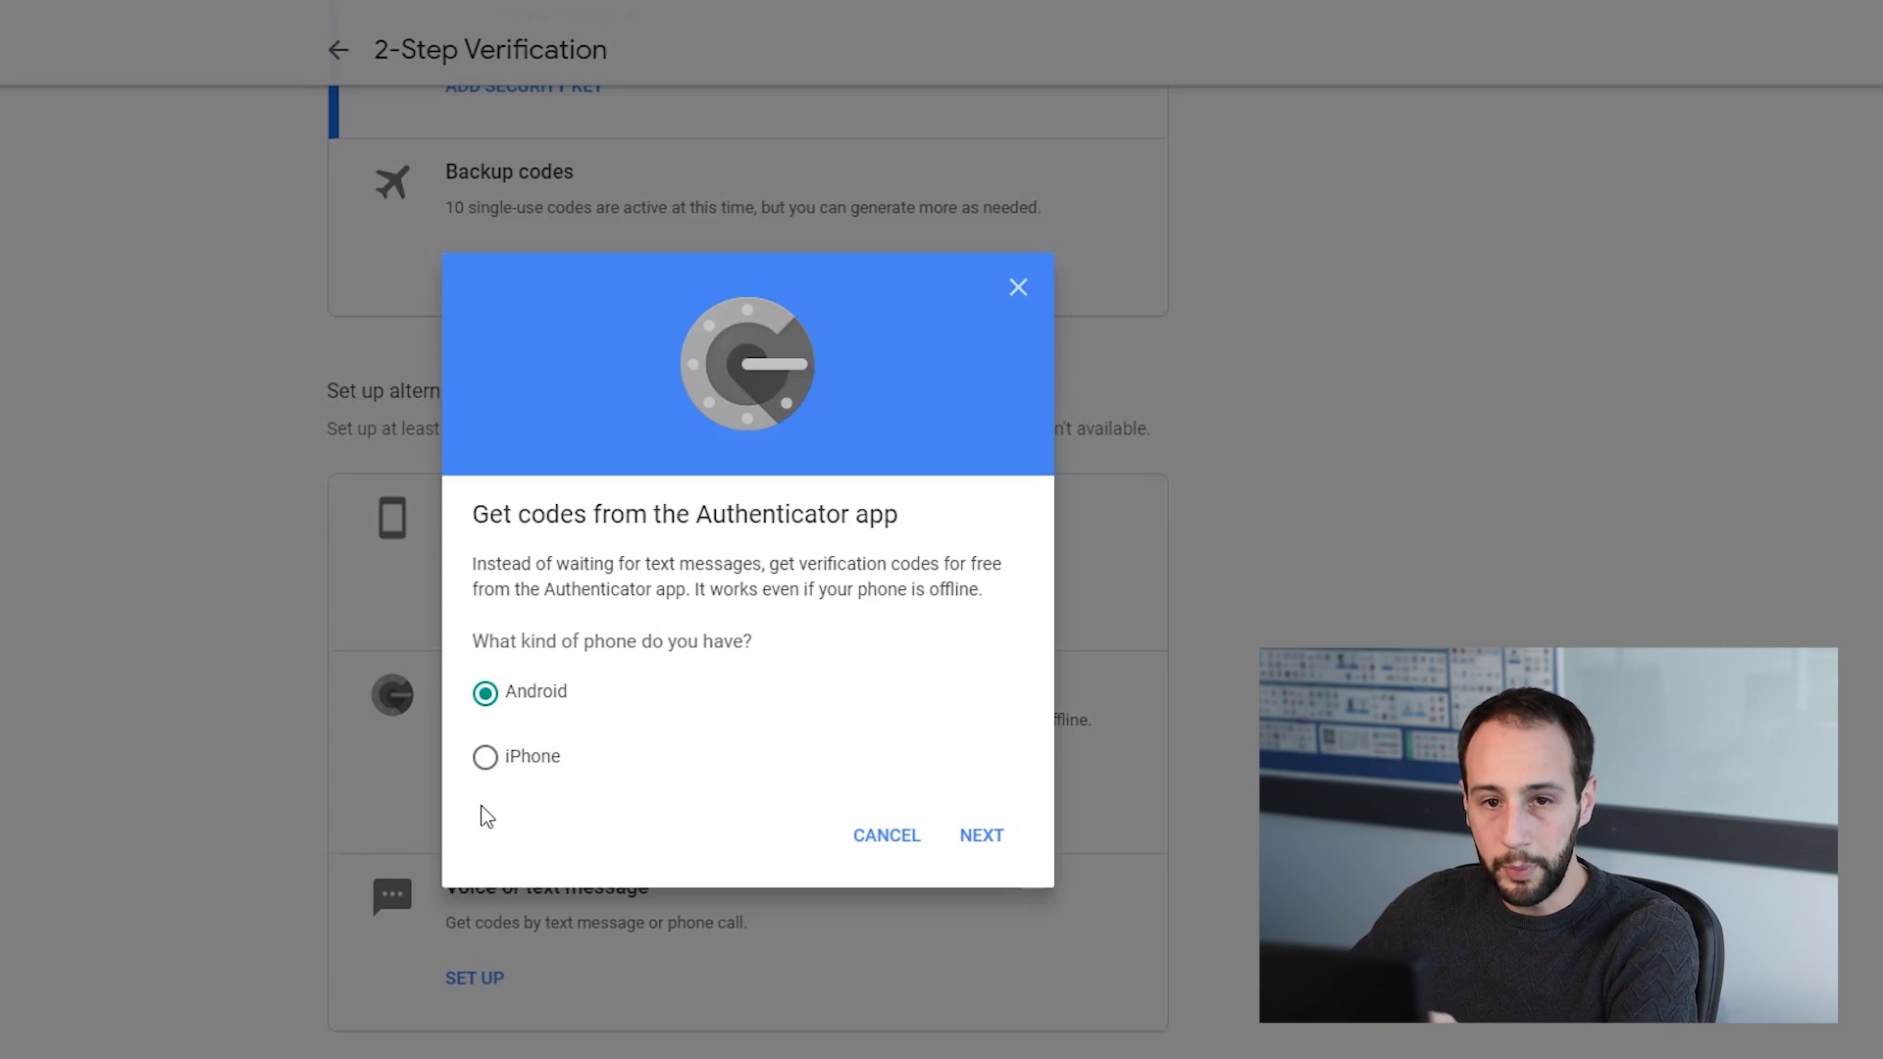
left_click(969, 838)
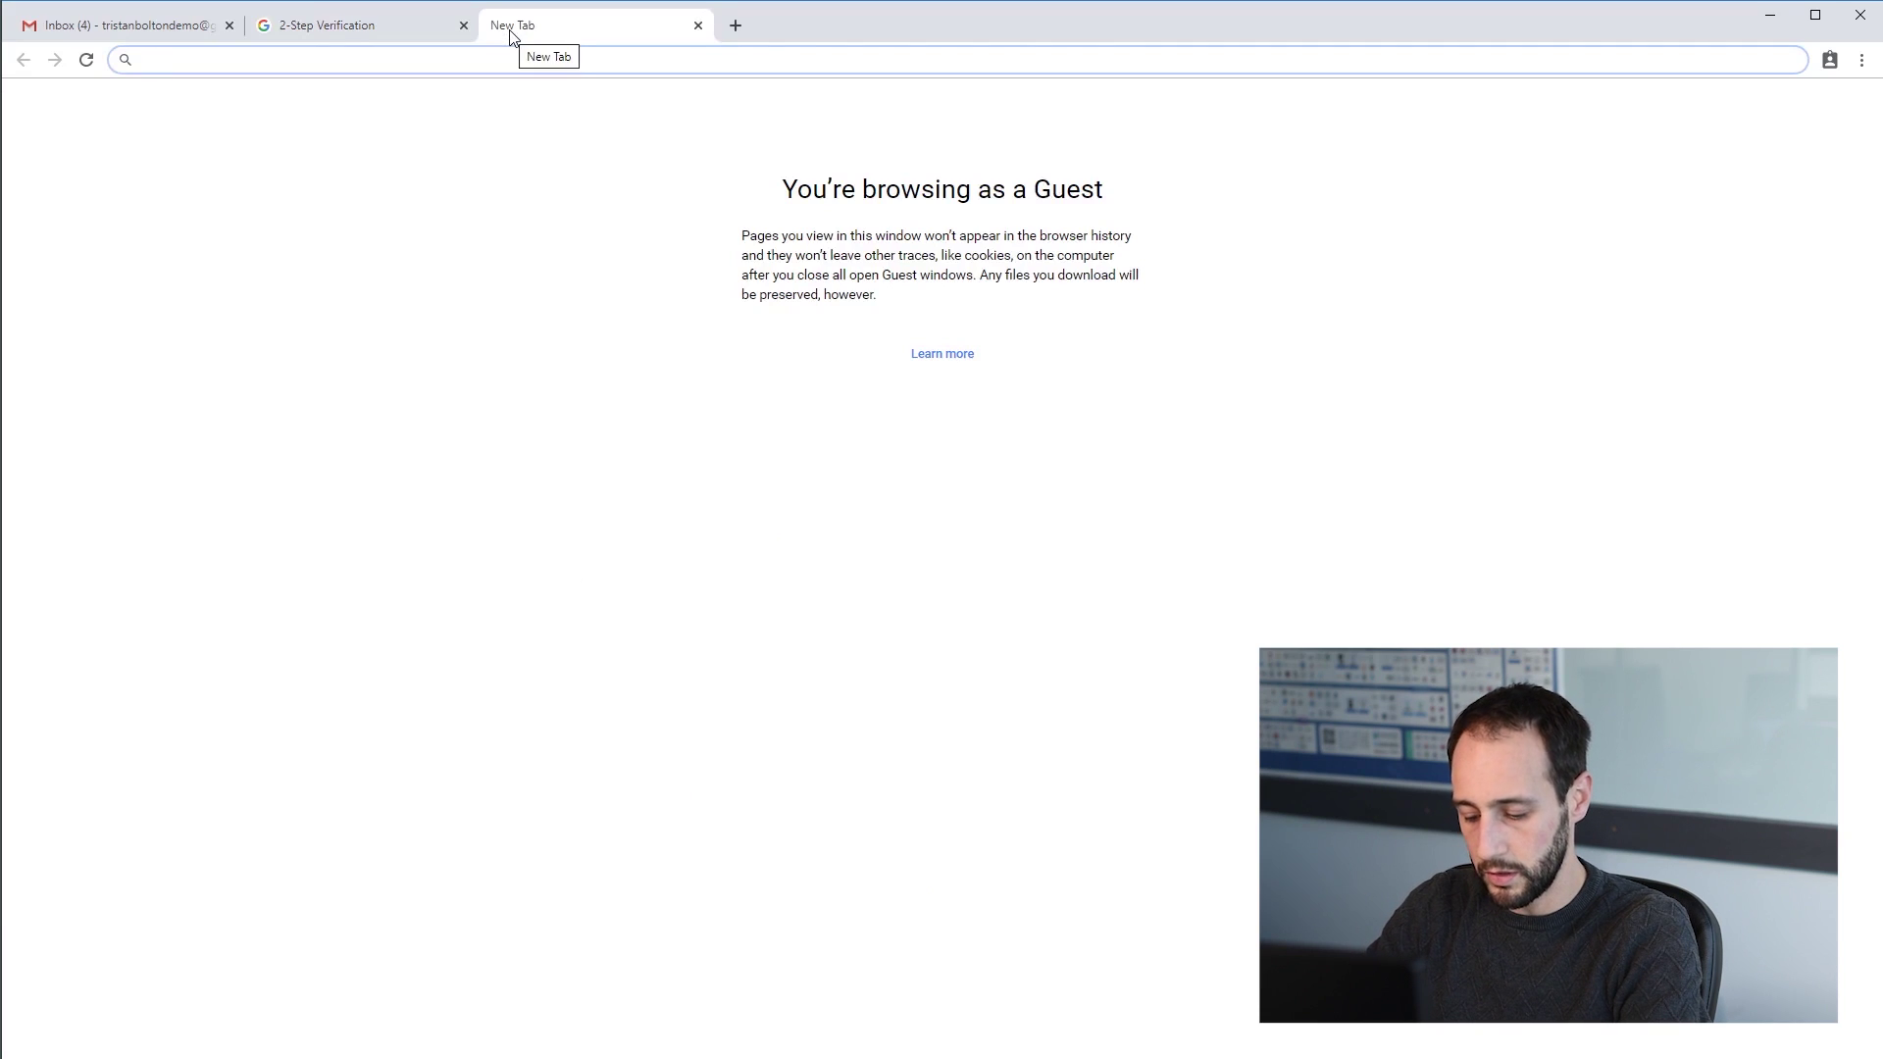
Go to yubico.com and open the Yubico Authenticator page under Support > Downloads
type("yub")
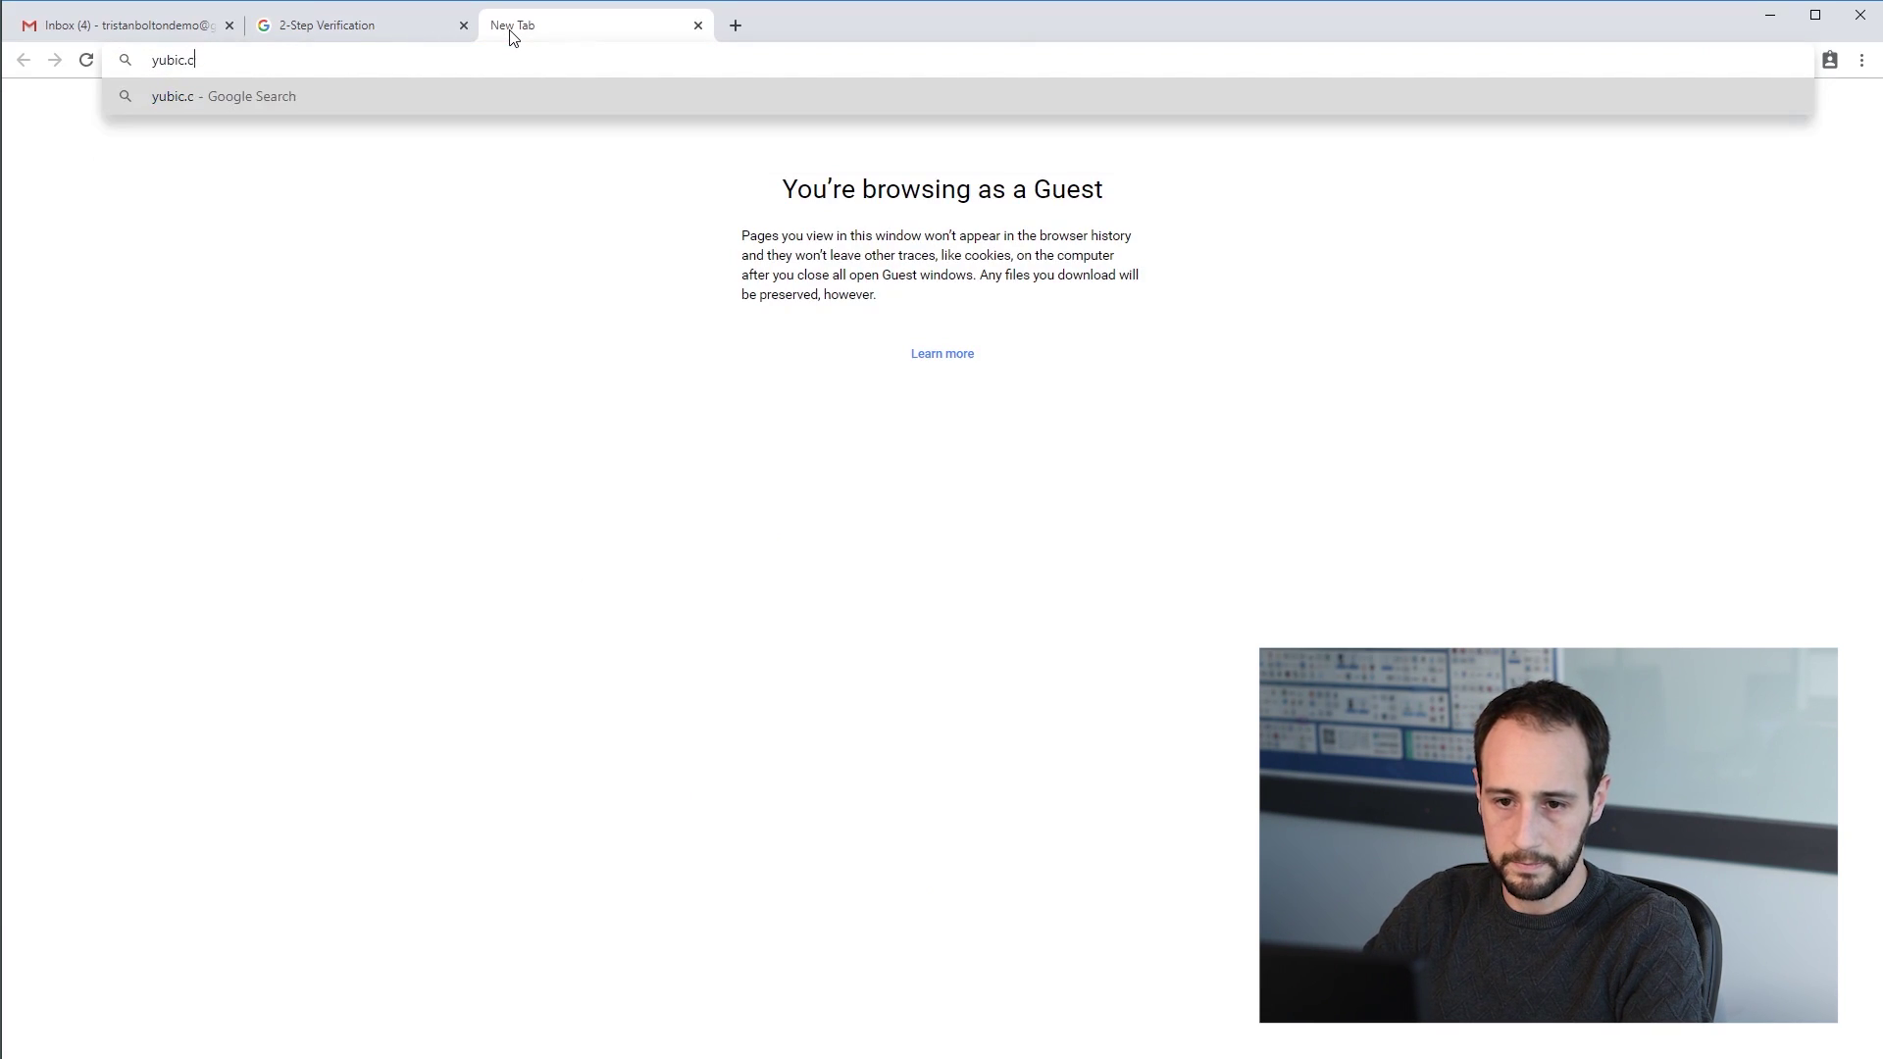
type("ico.com")
key("Return")
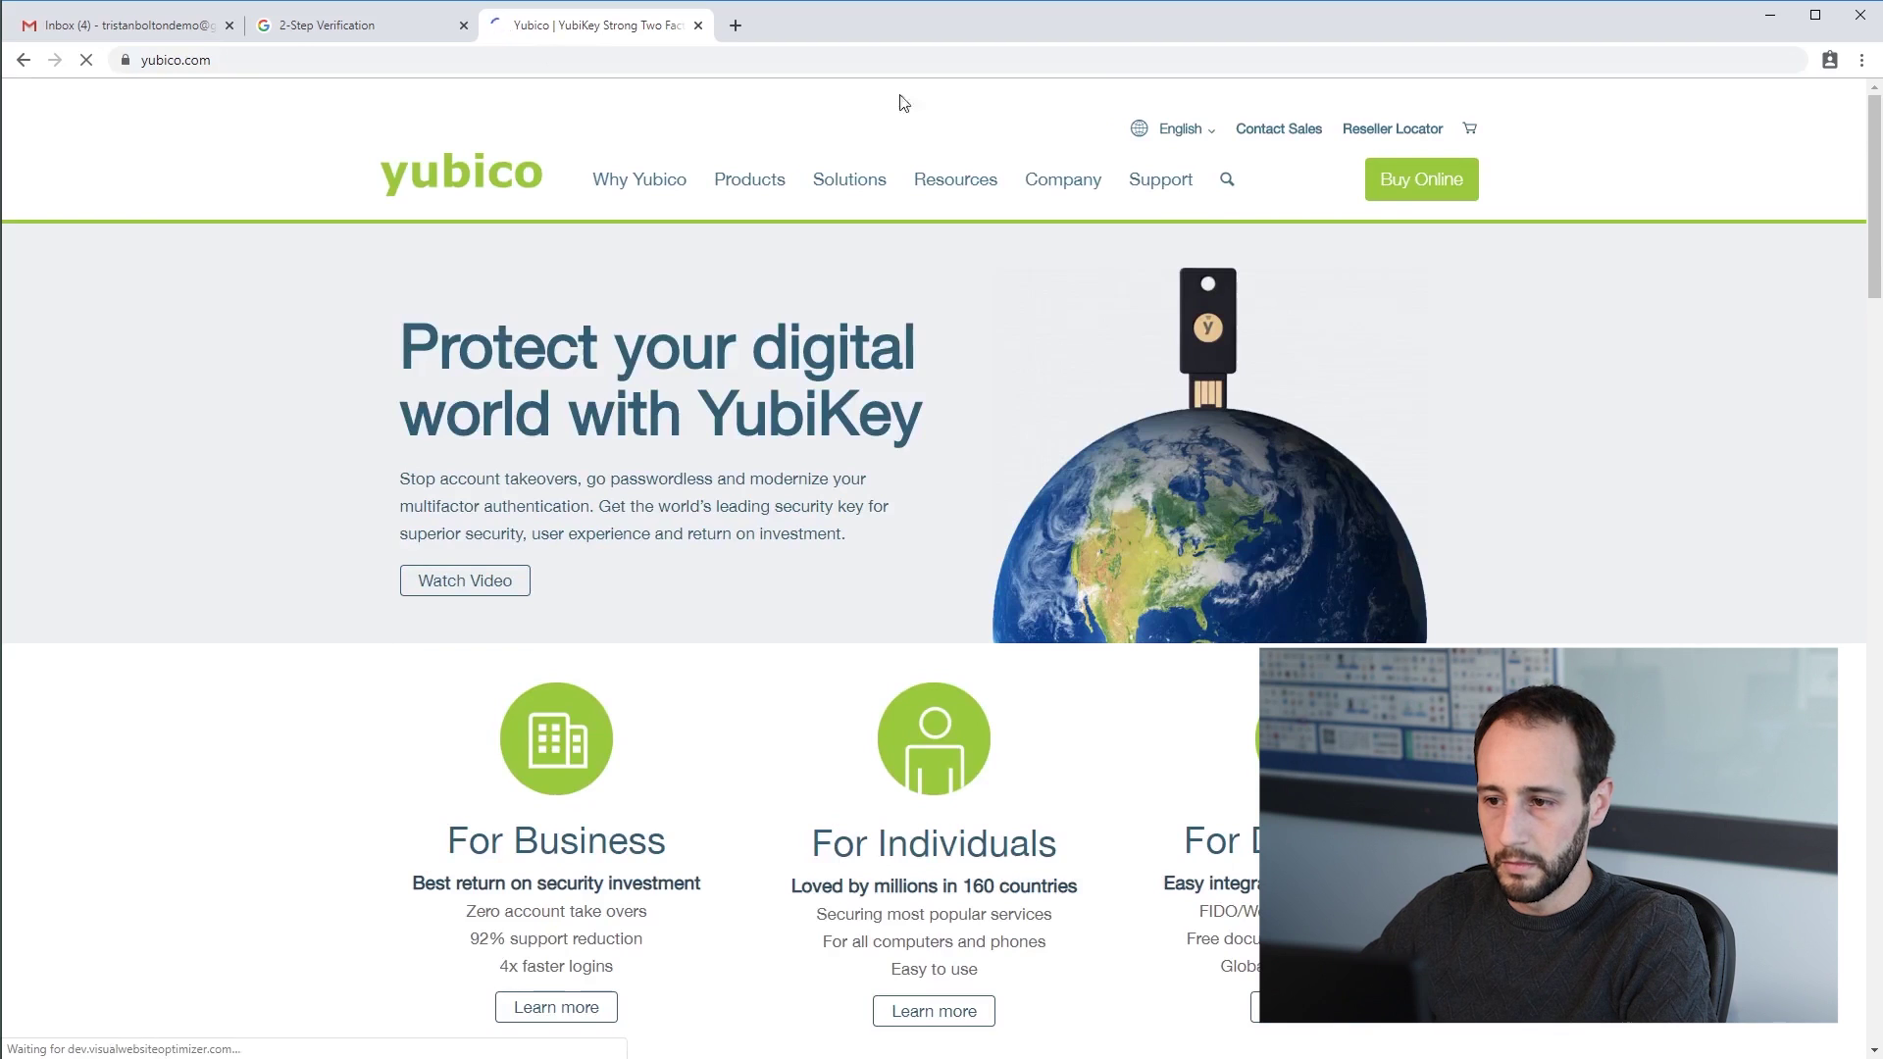
mouse_move(1102, 201)
mouse_move(1192, 186)
left_click(1187, 355)
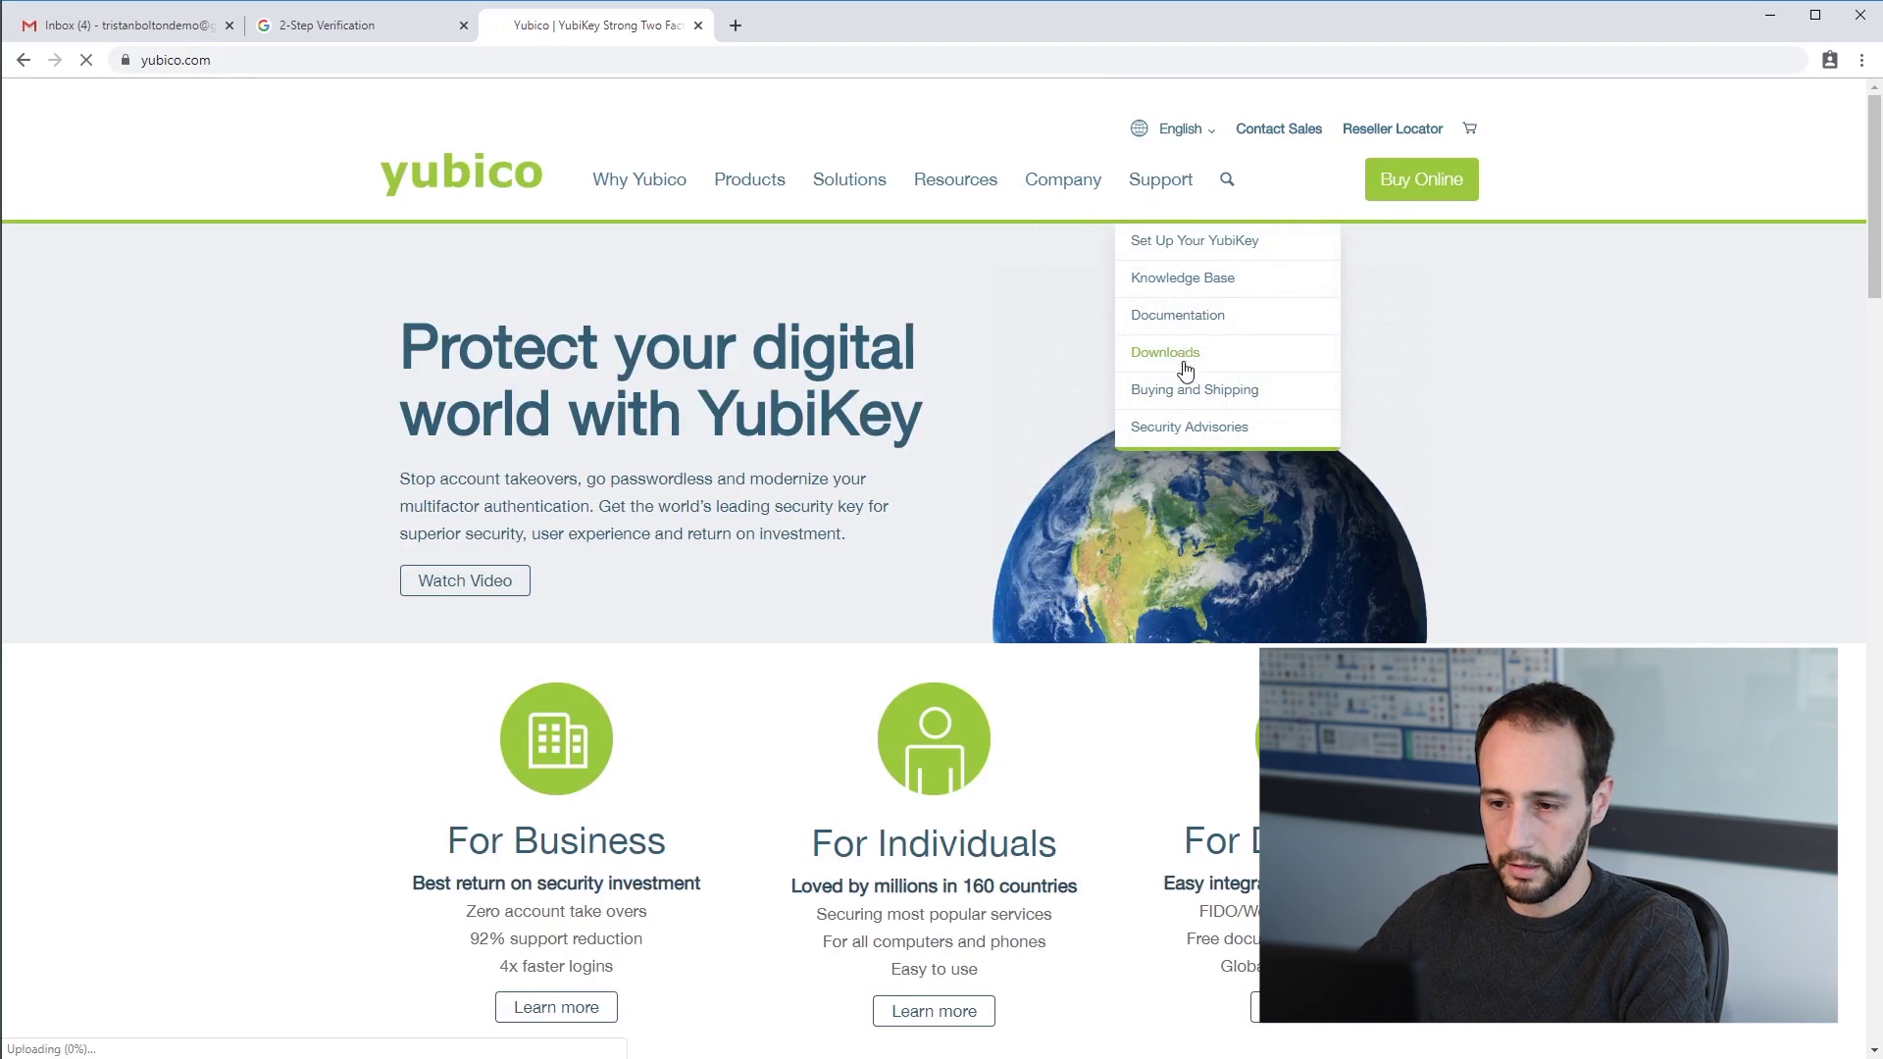
scroll(849, 697, "down", 3)
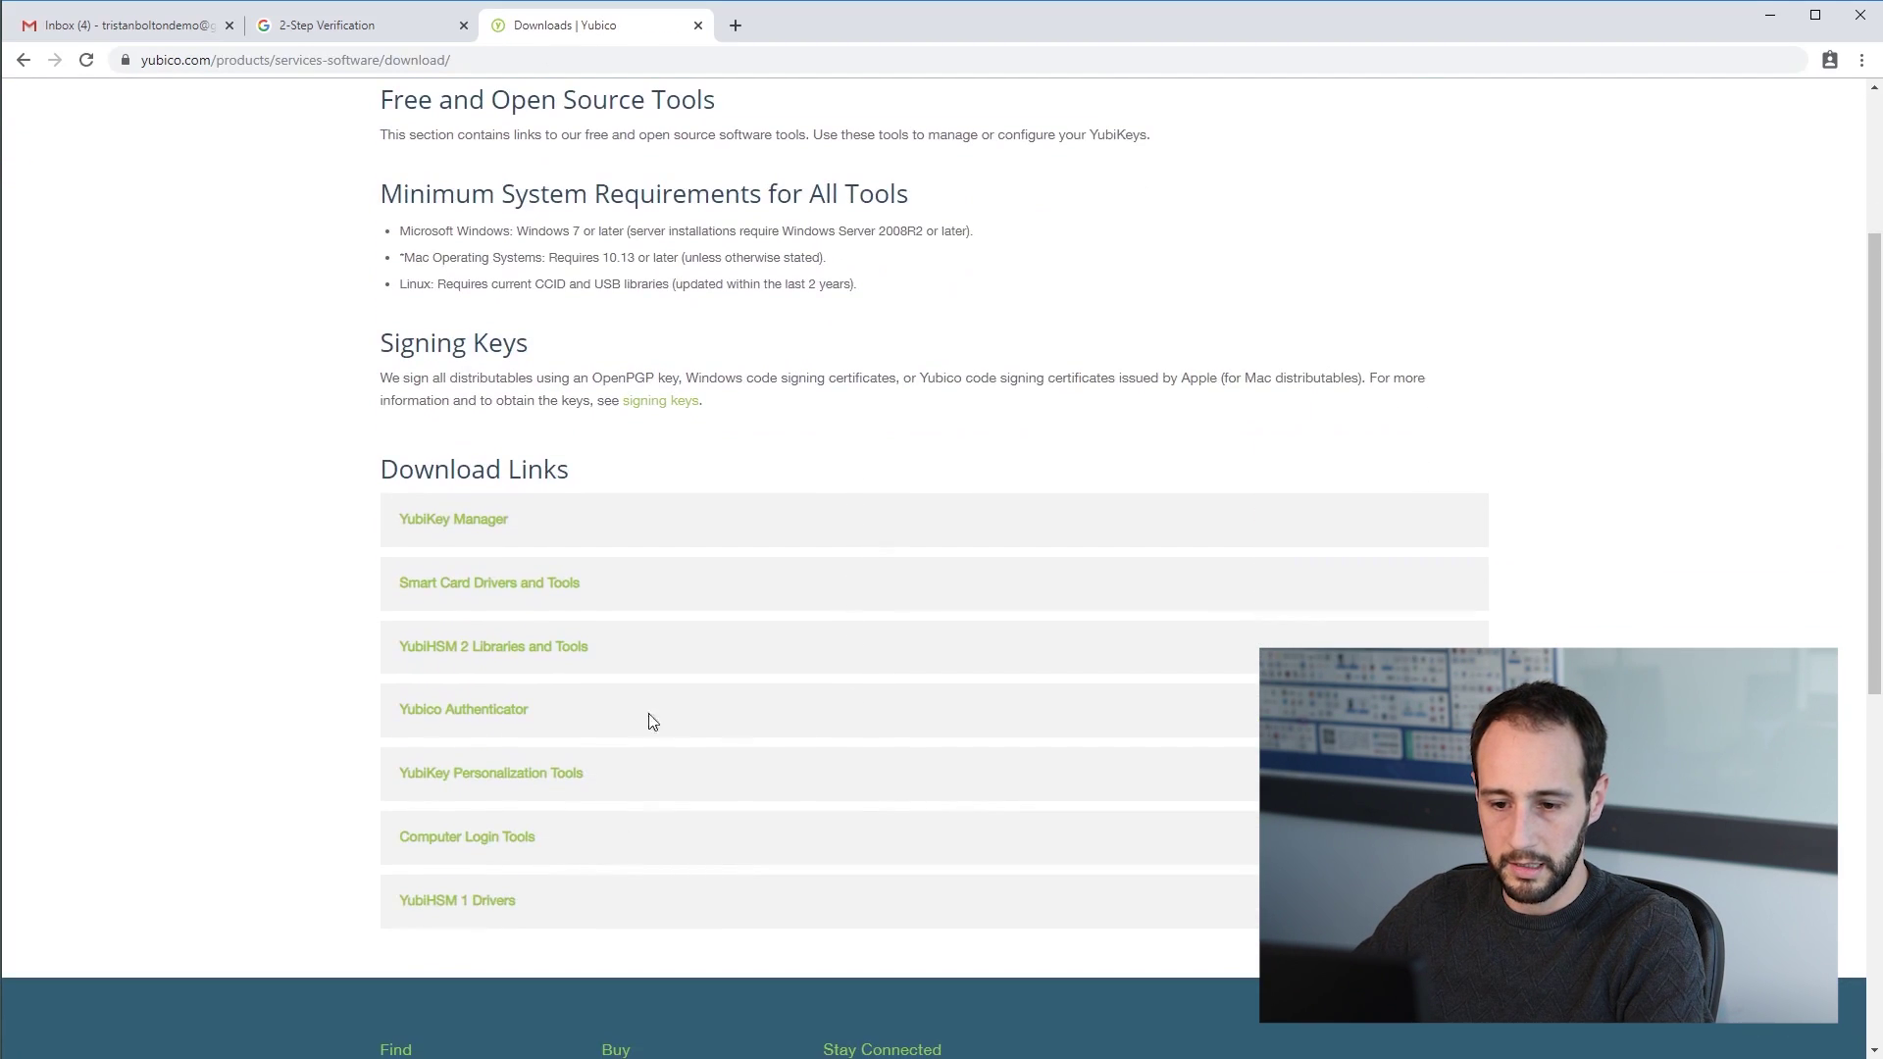
left_click(491, 719)
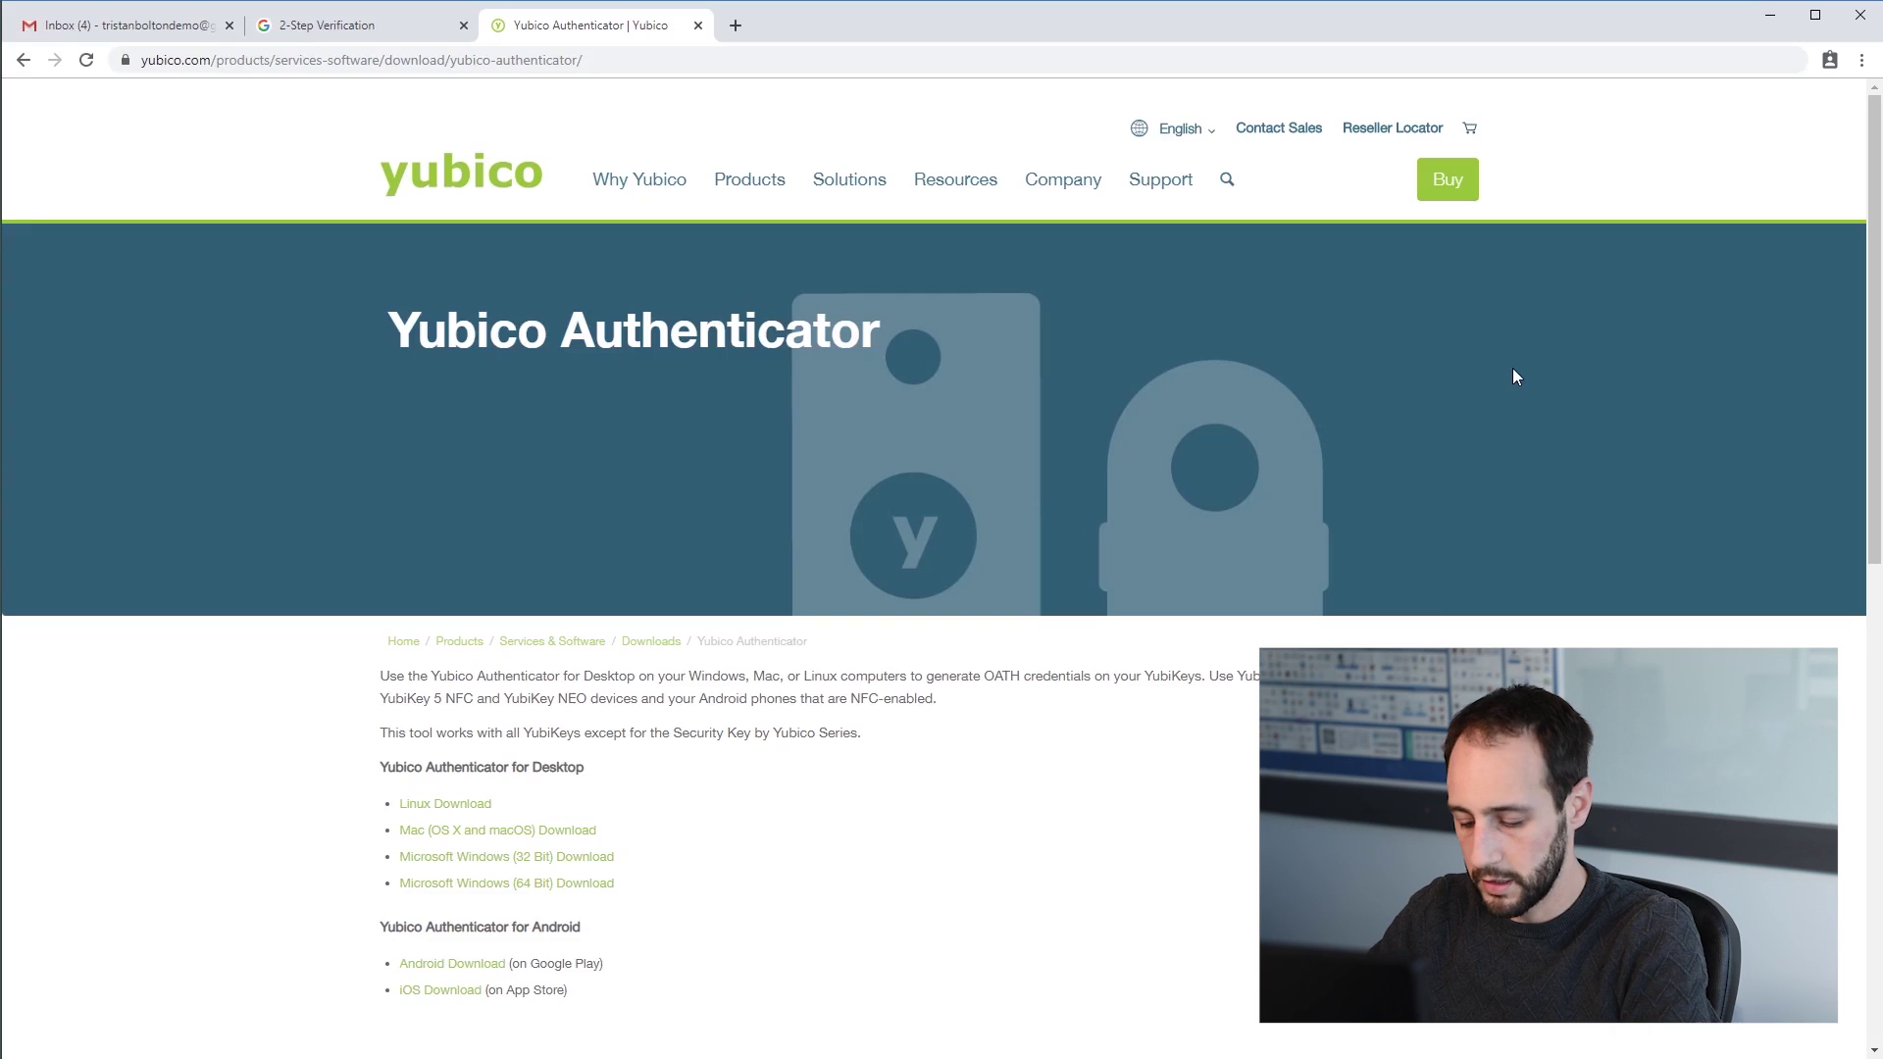
Launch the Yubico Authenticator desktop app, then return to Google's Authenticator QR code
key("super")
type("yubico")
key("Return")
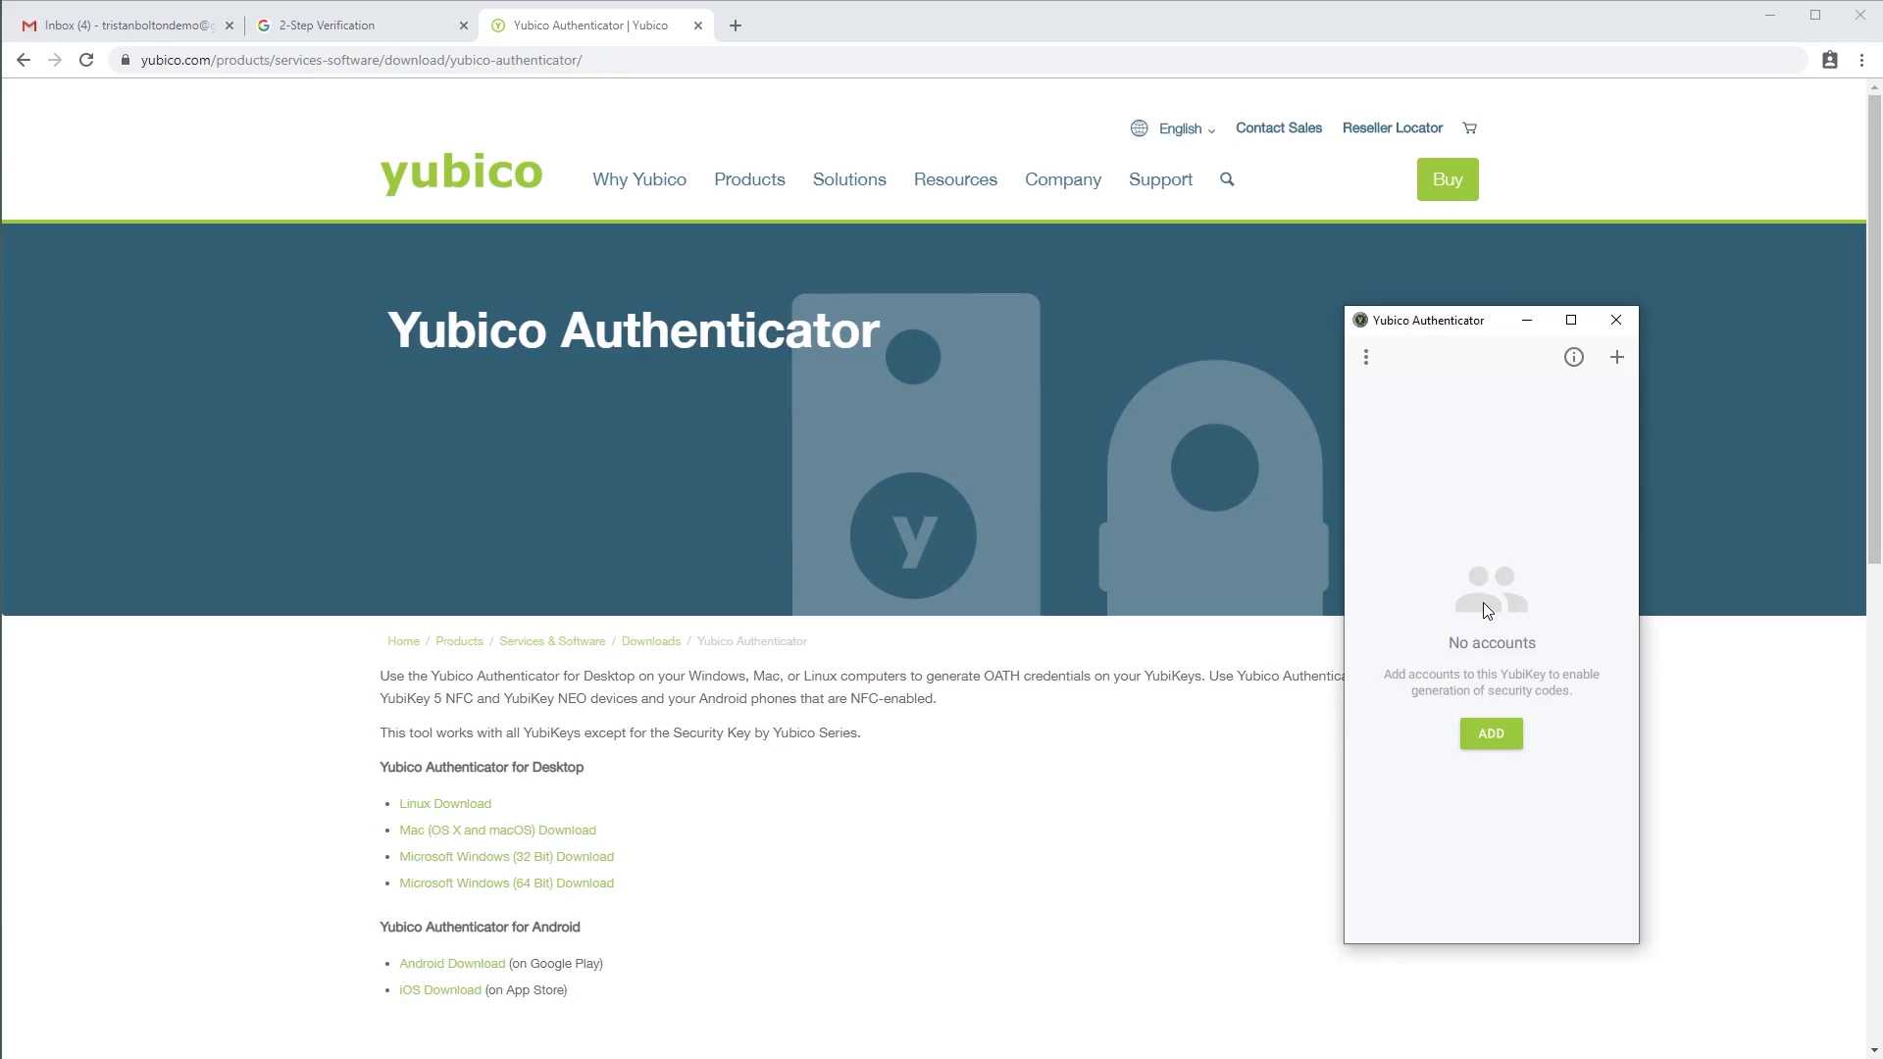
left_click(334, 25)
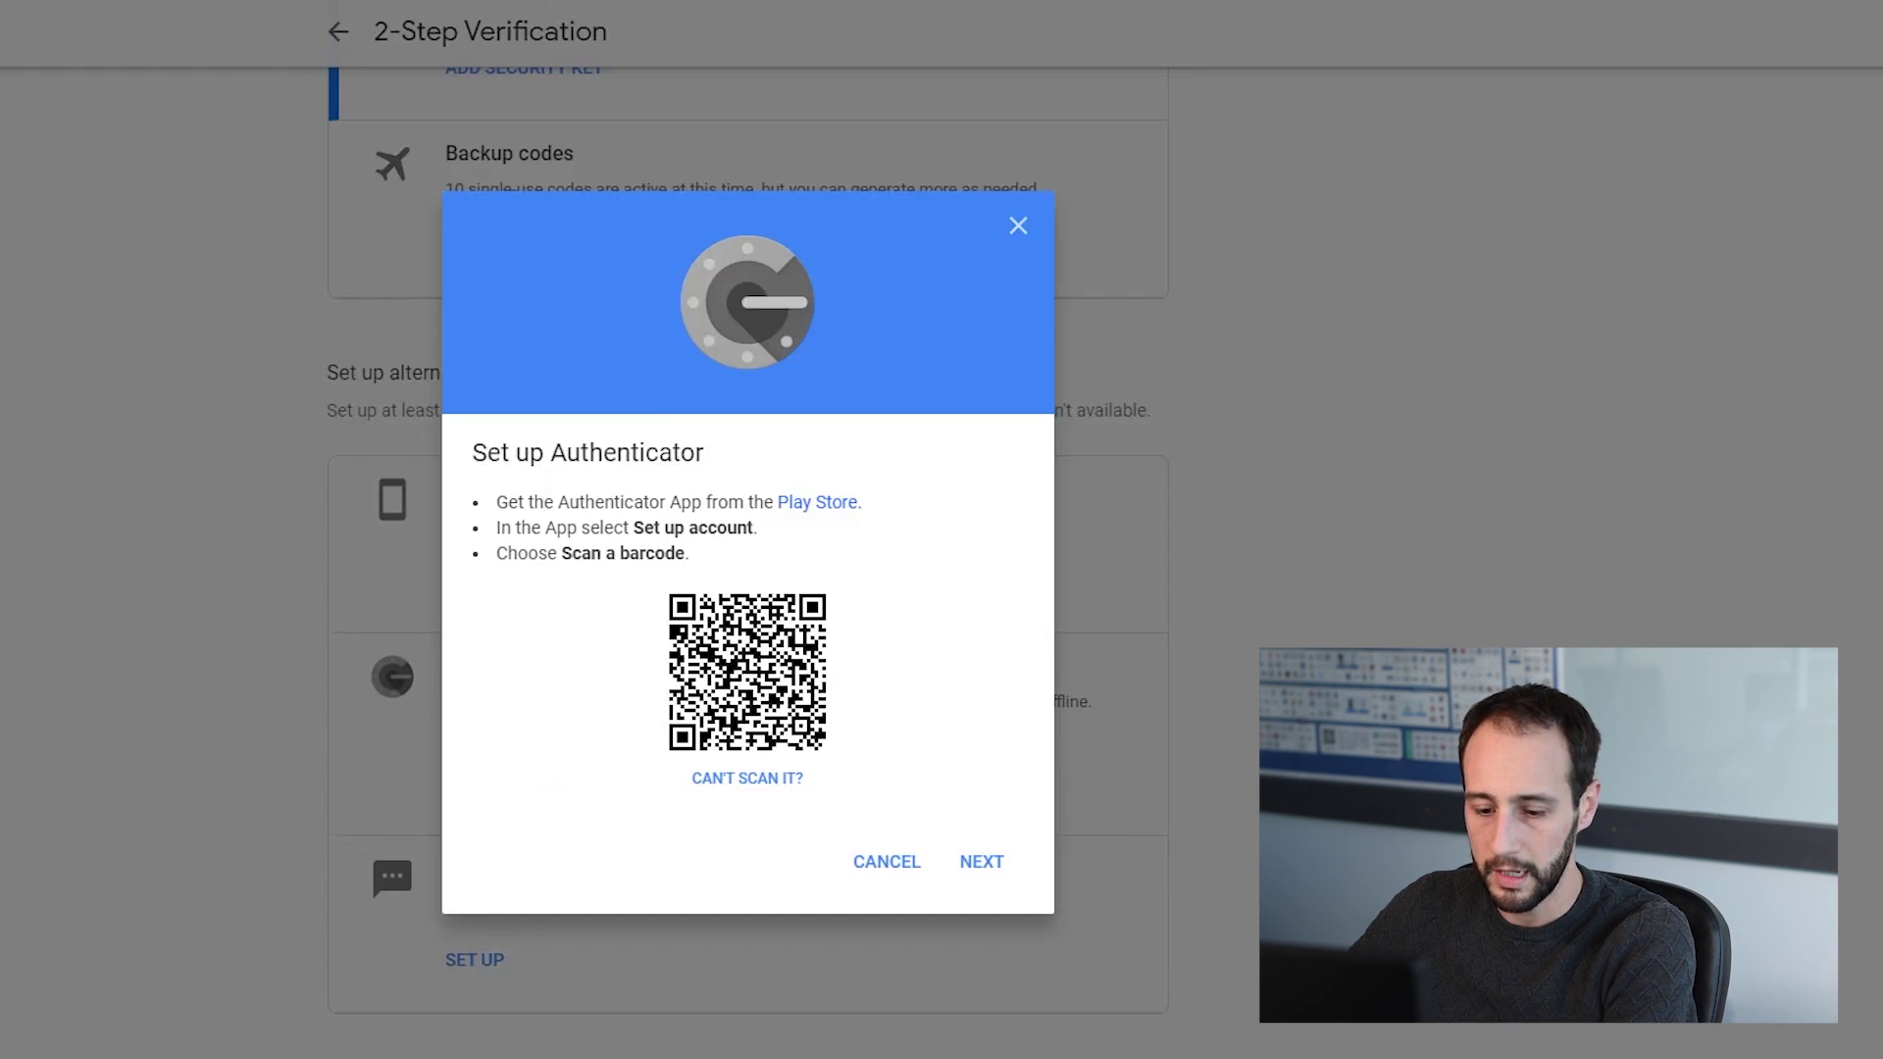
Add the Google account to Yubico Authenticator and reveal its current code
key("alt+Tab")
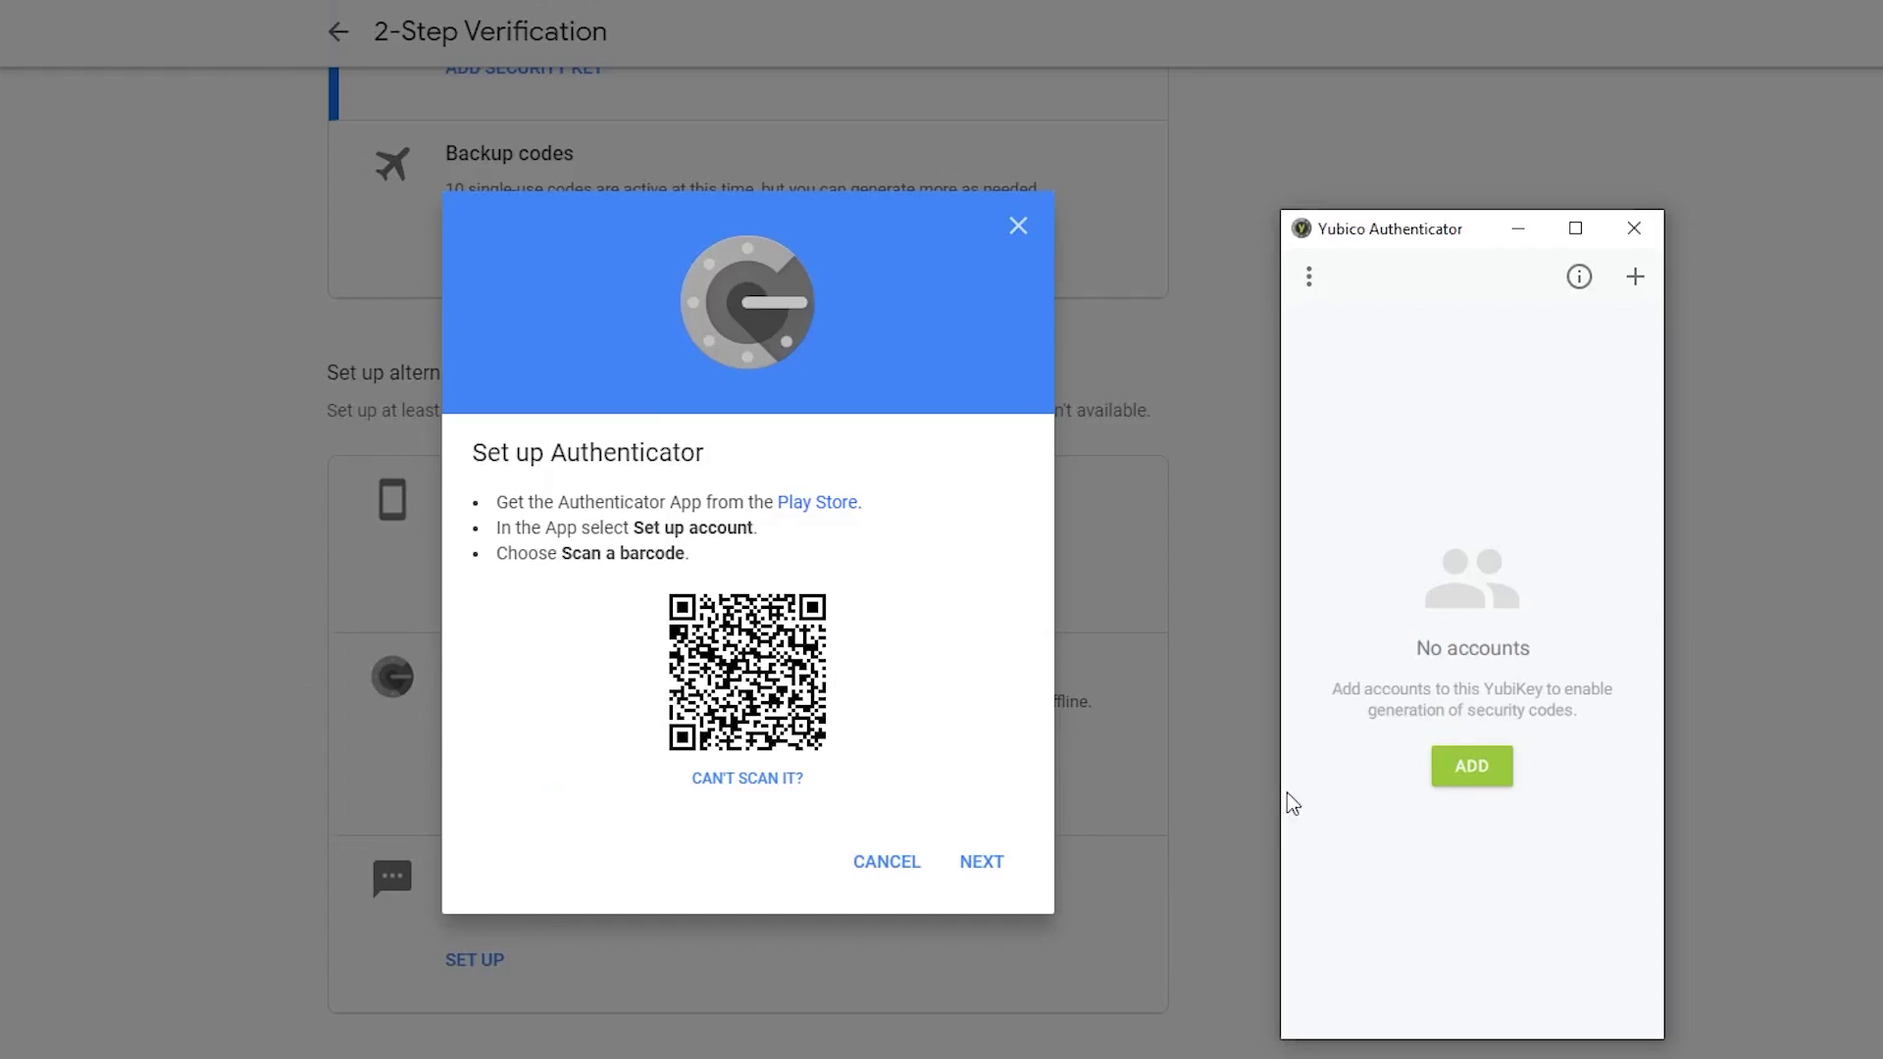
left_click(1485, 776)
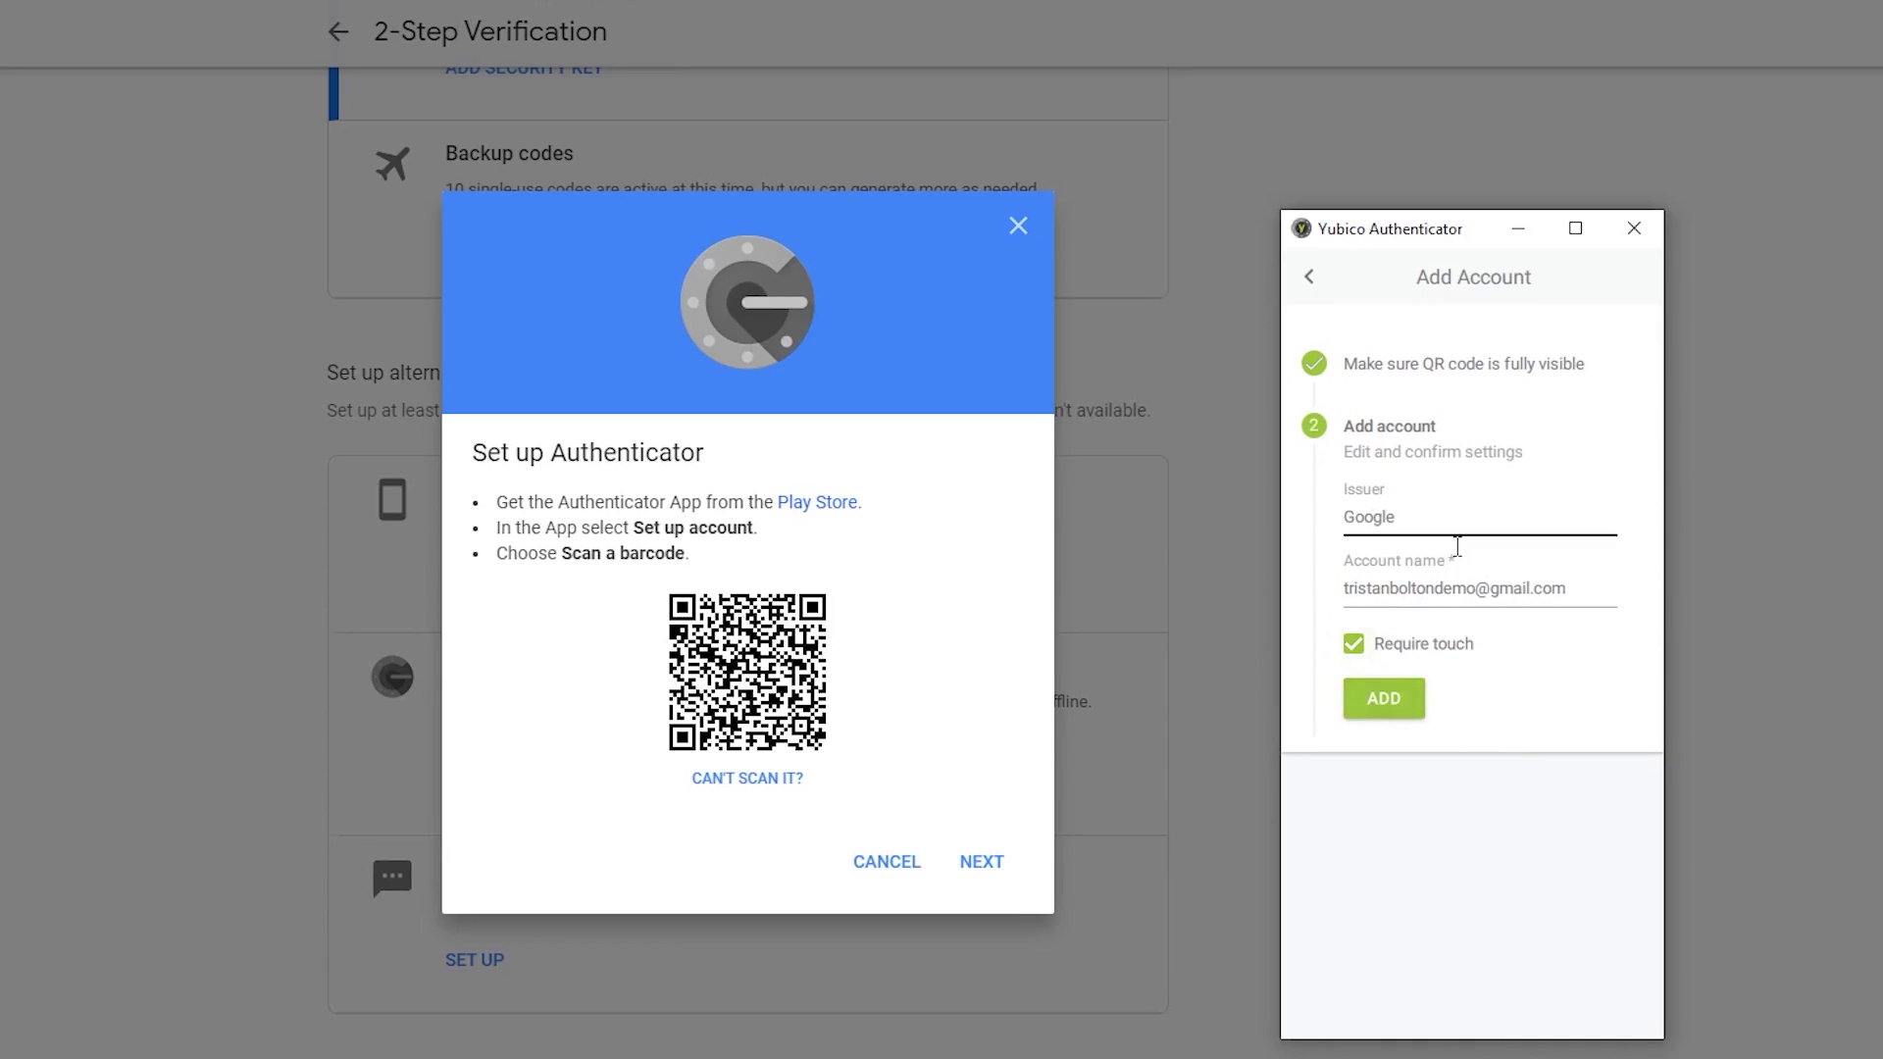
left_click(1377, 701)
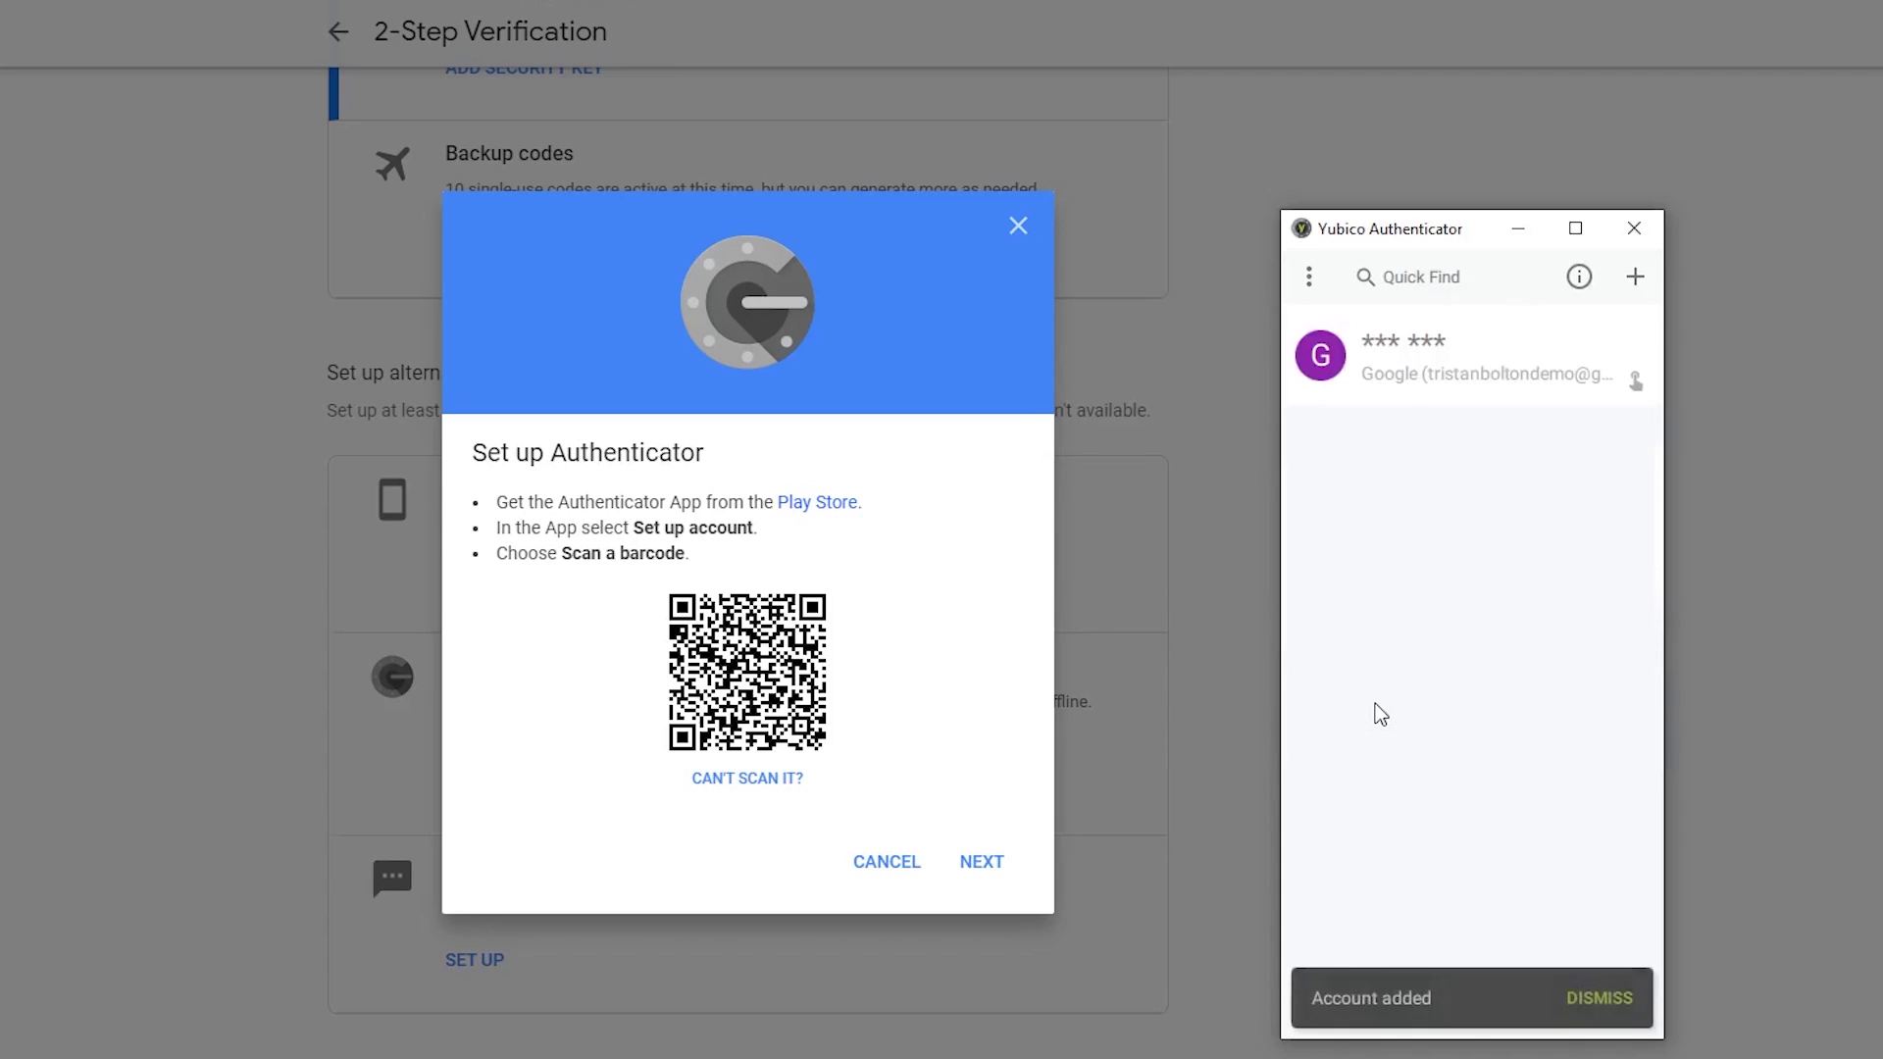
double_click(1412, 375)
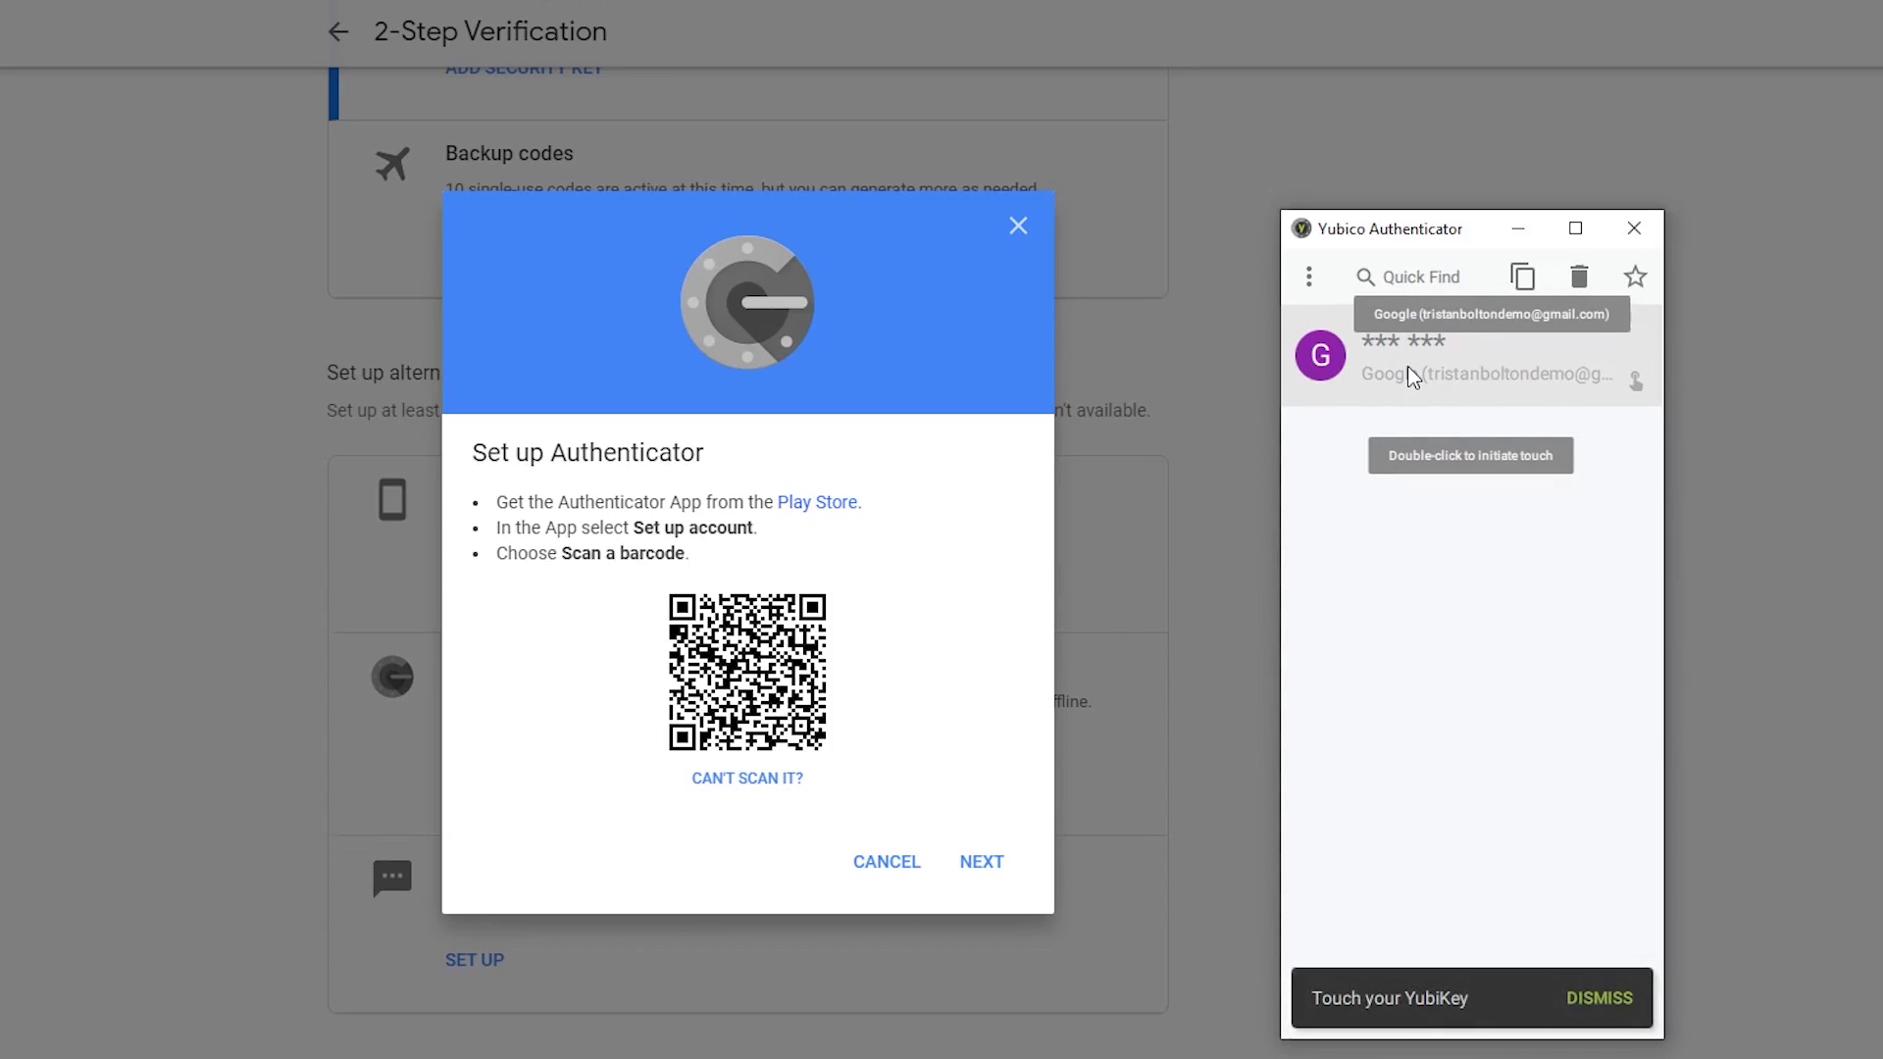
Paste the copied Authenticator code into Google's Enter code field, verify it, and close the dialog
left_click(982, 862)
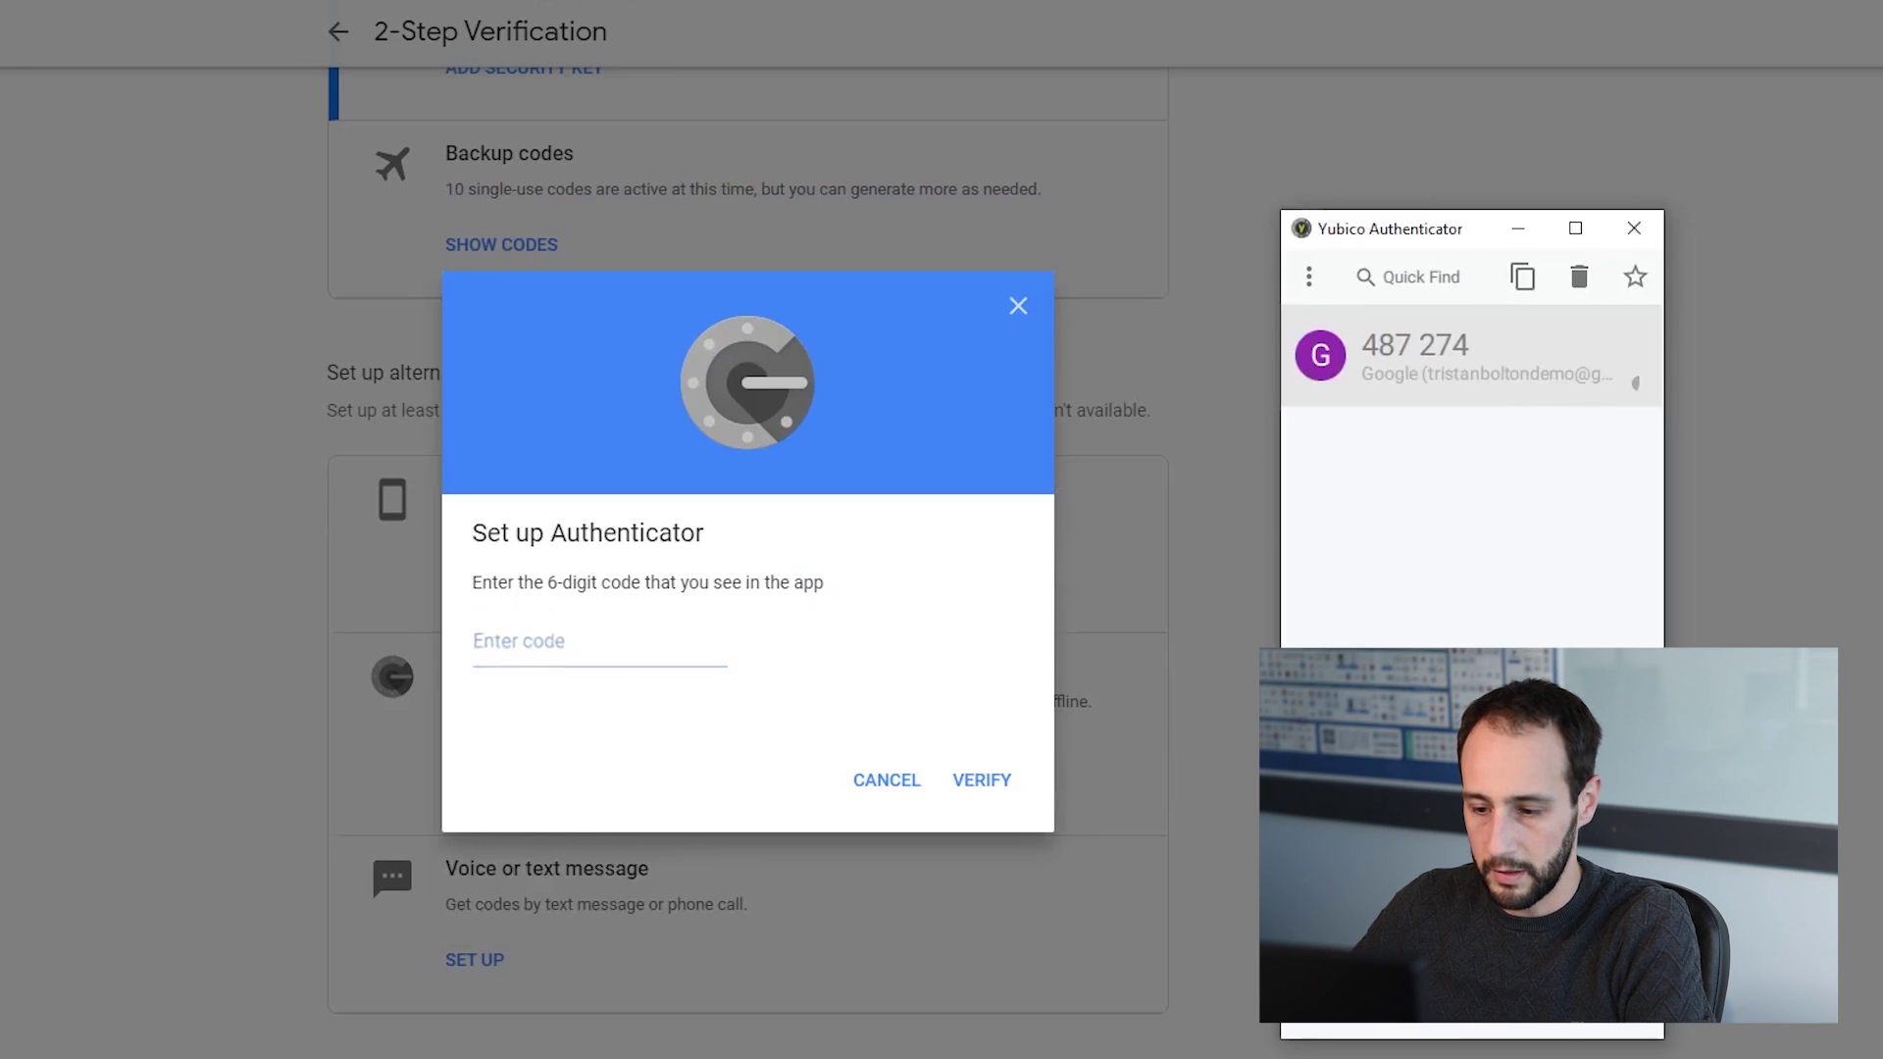
right_click(1438, 372)
left_click(1432, 392)
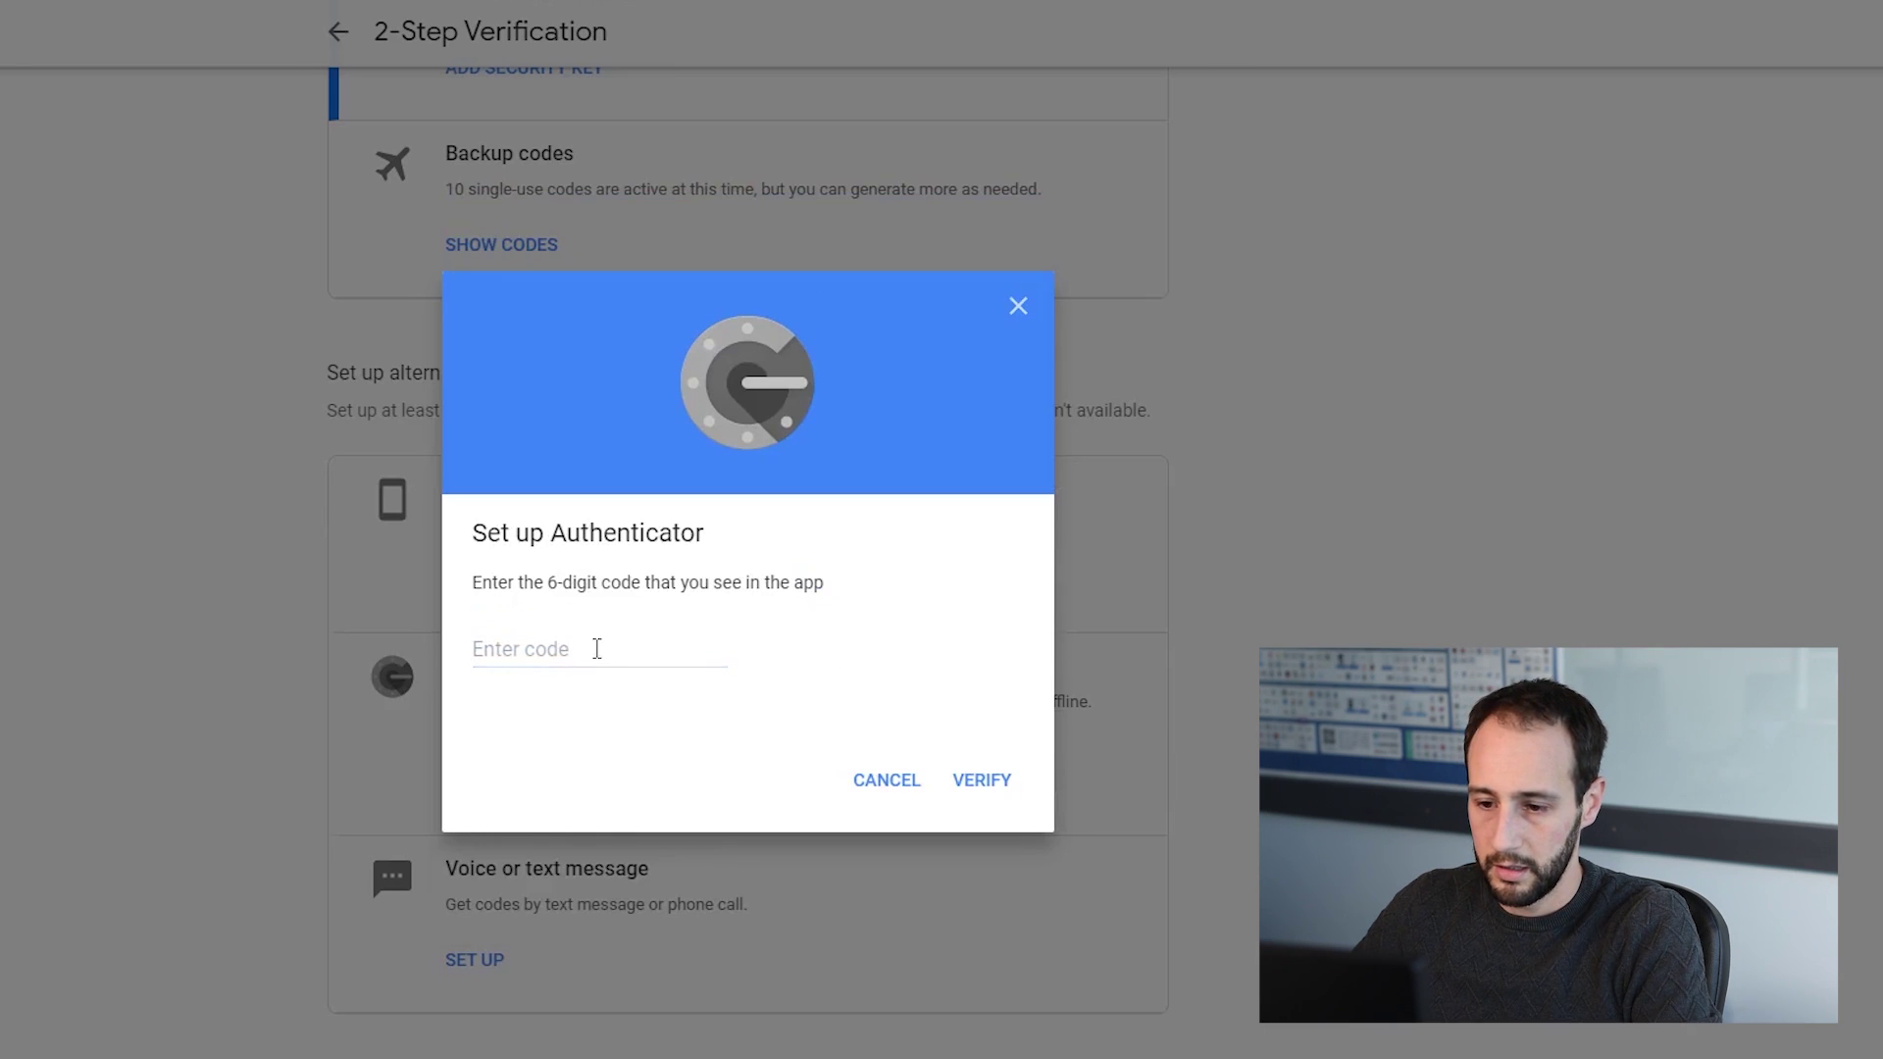
left_click(596, 648)
key("ctrl+v")
left_click(962, 785)
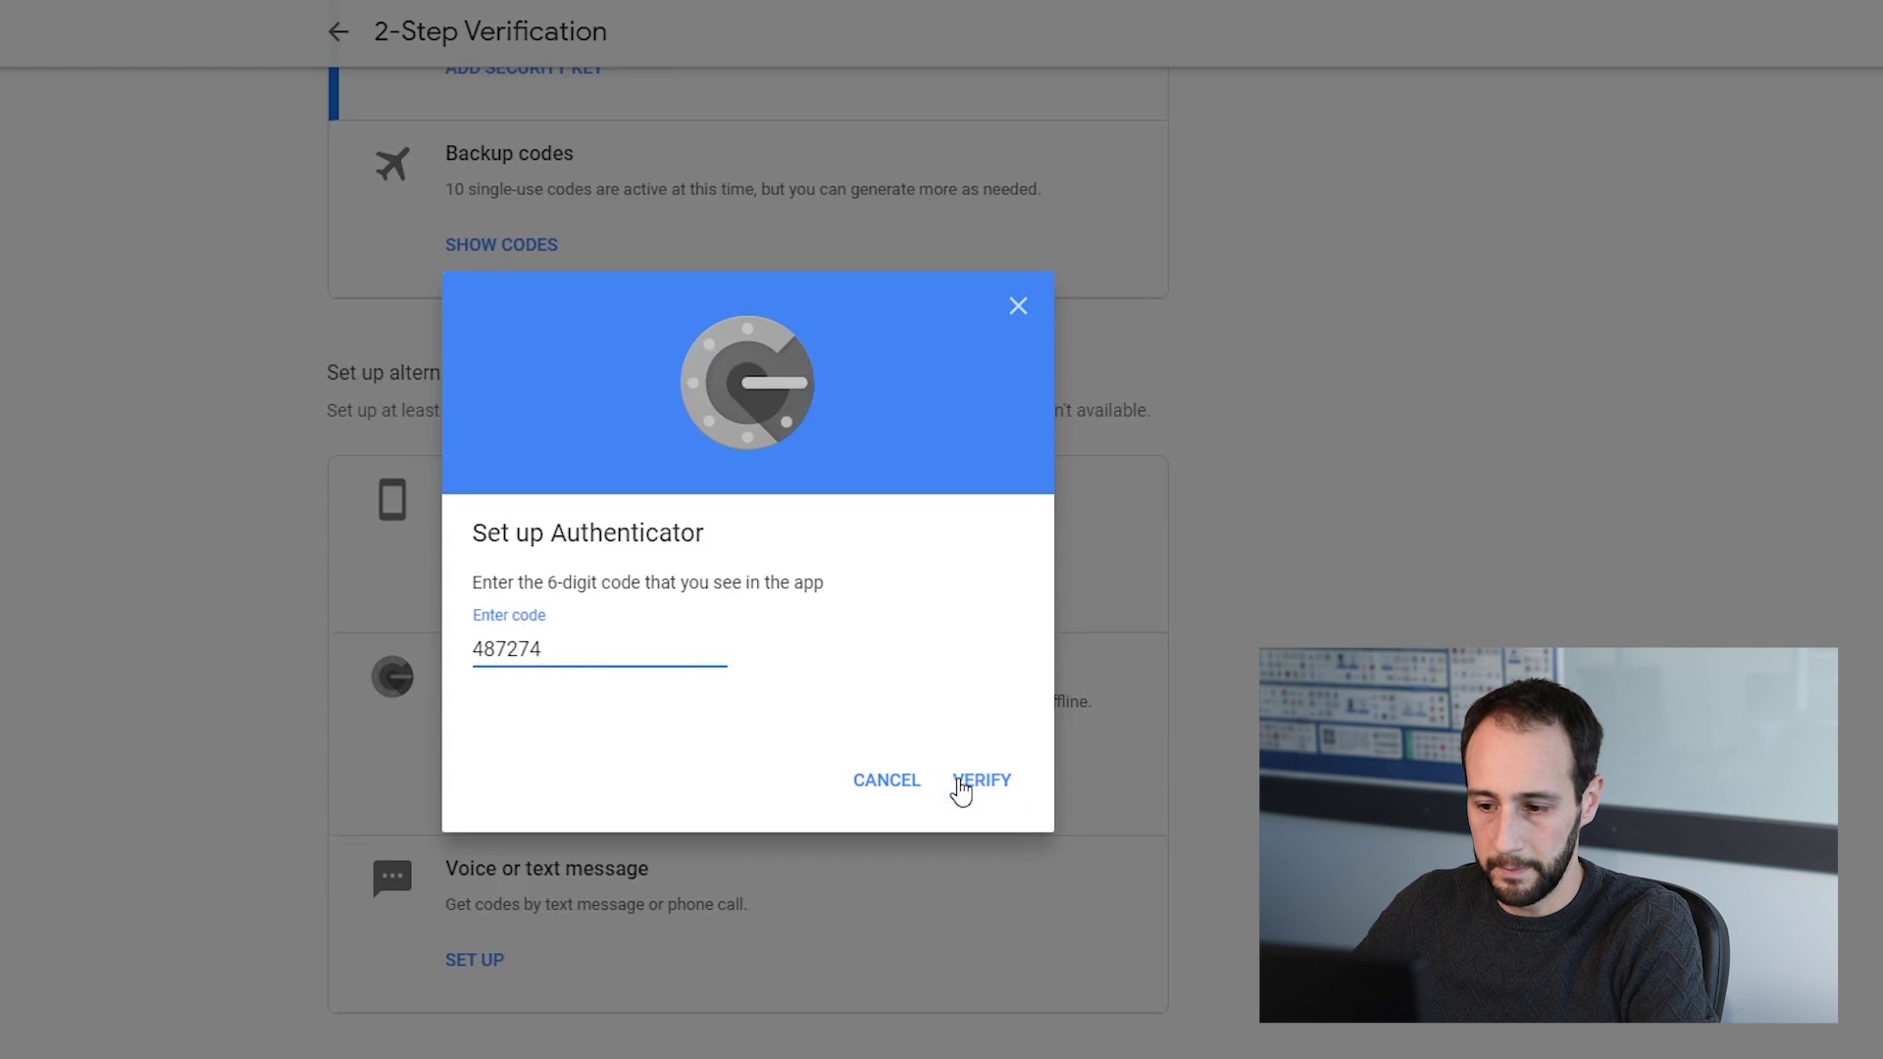
left_click(1013, 307)
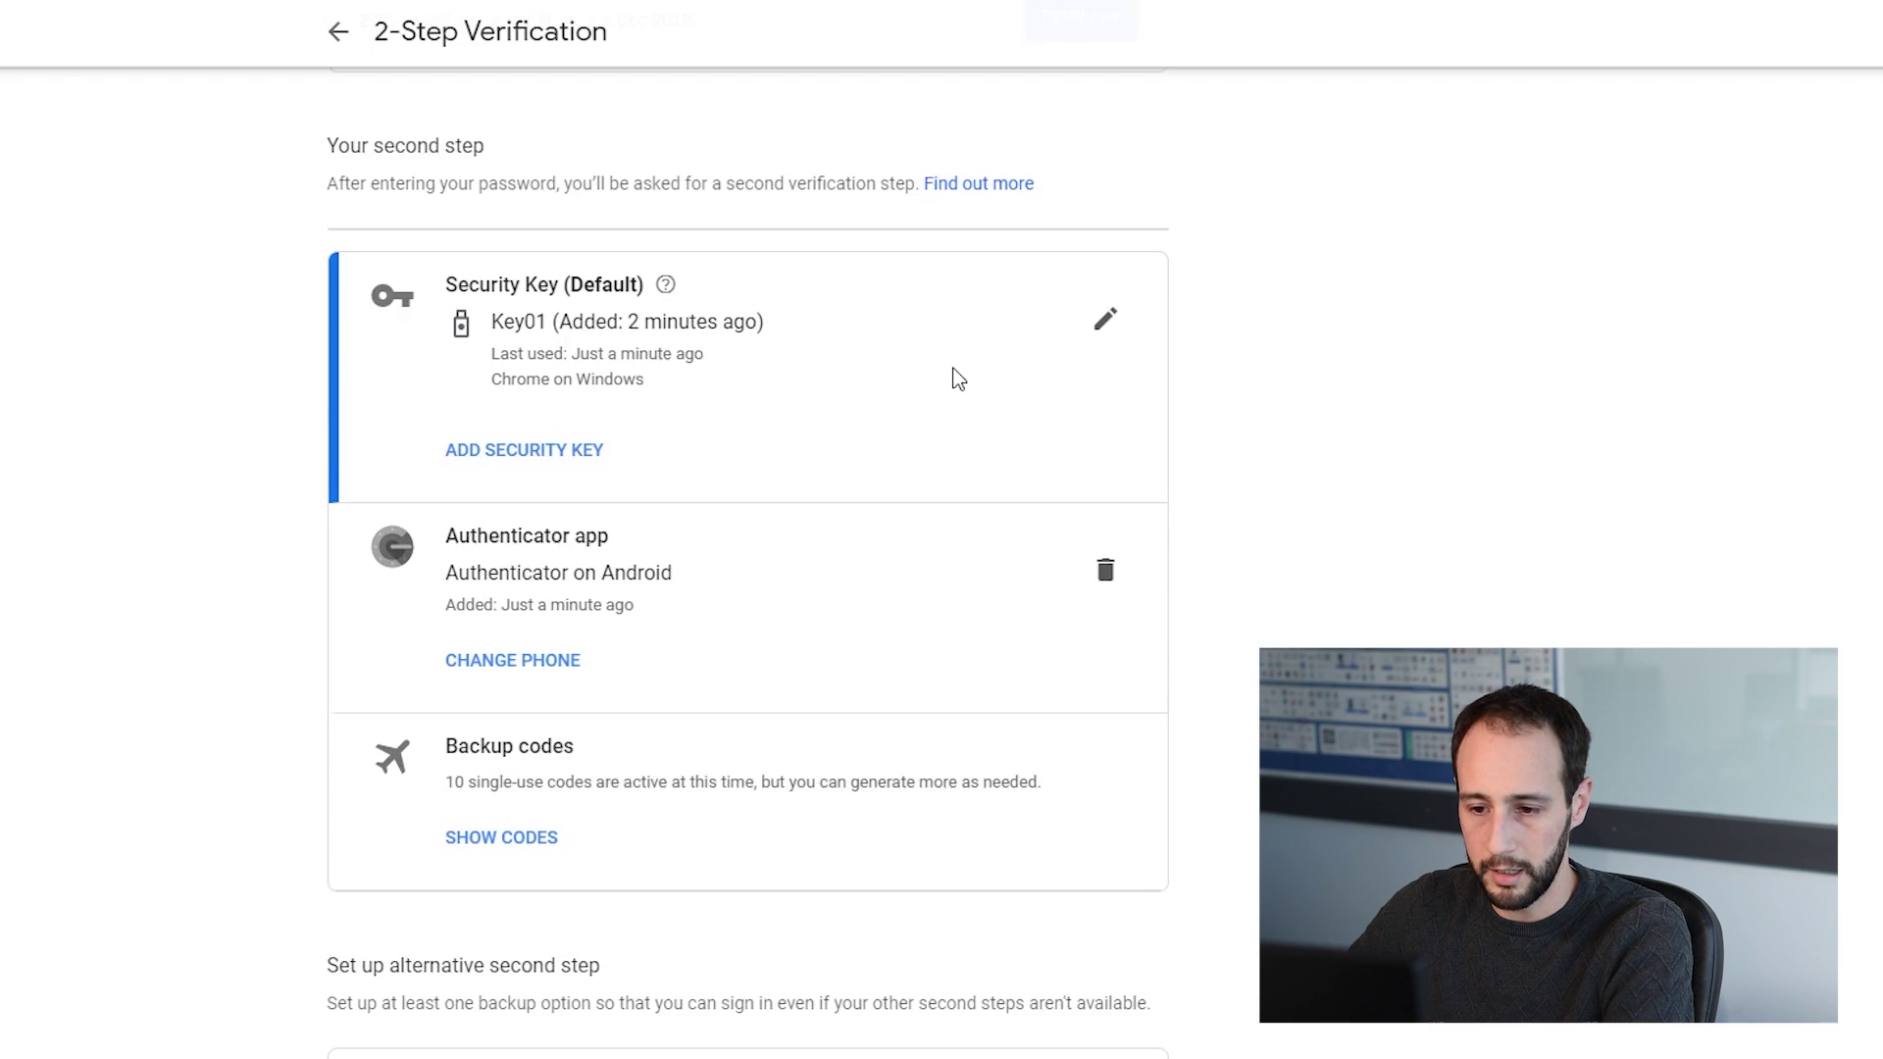
scroll(958, 379, "down", 4)
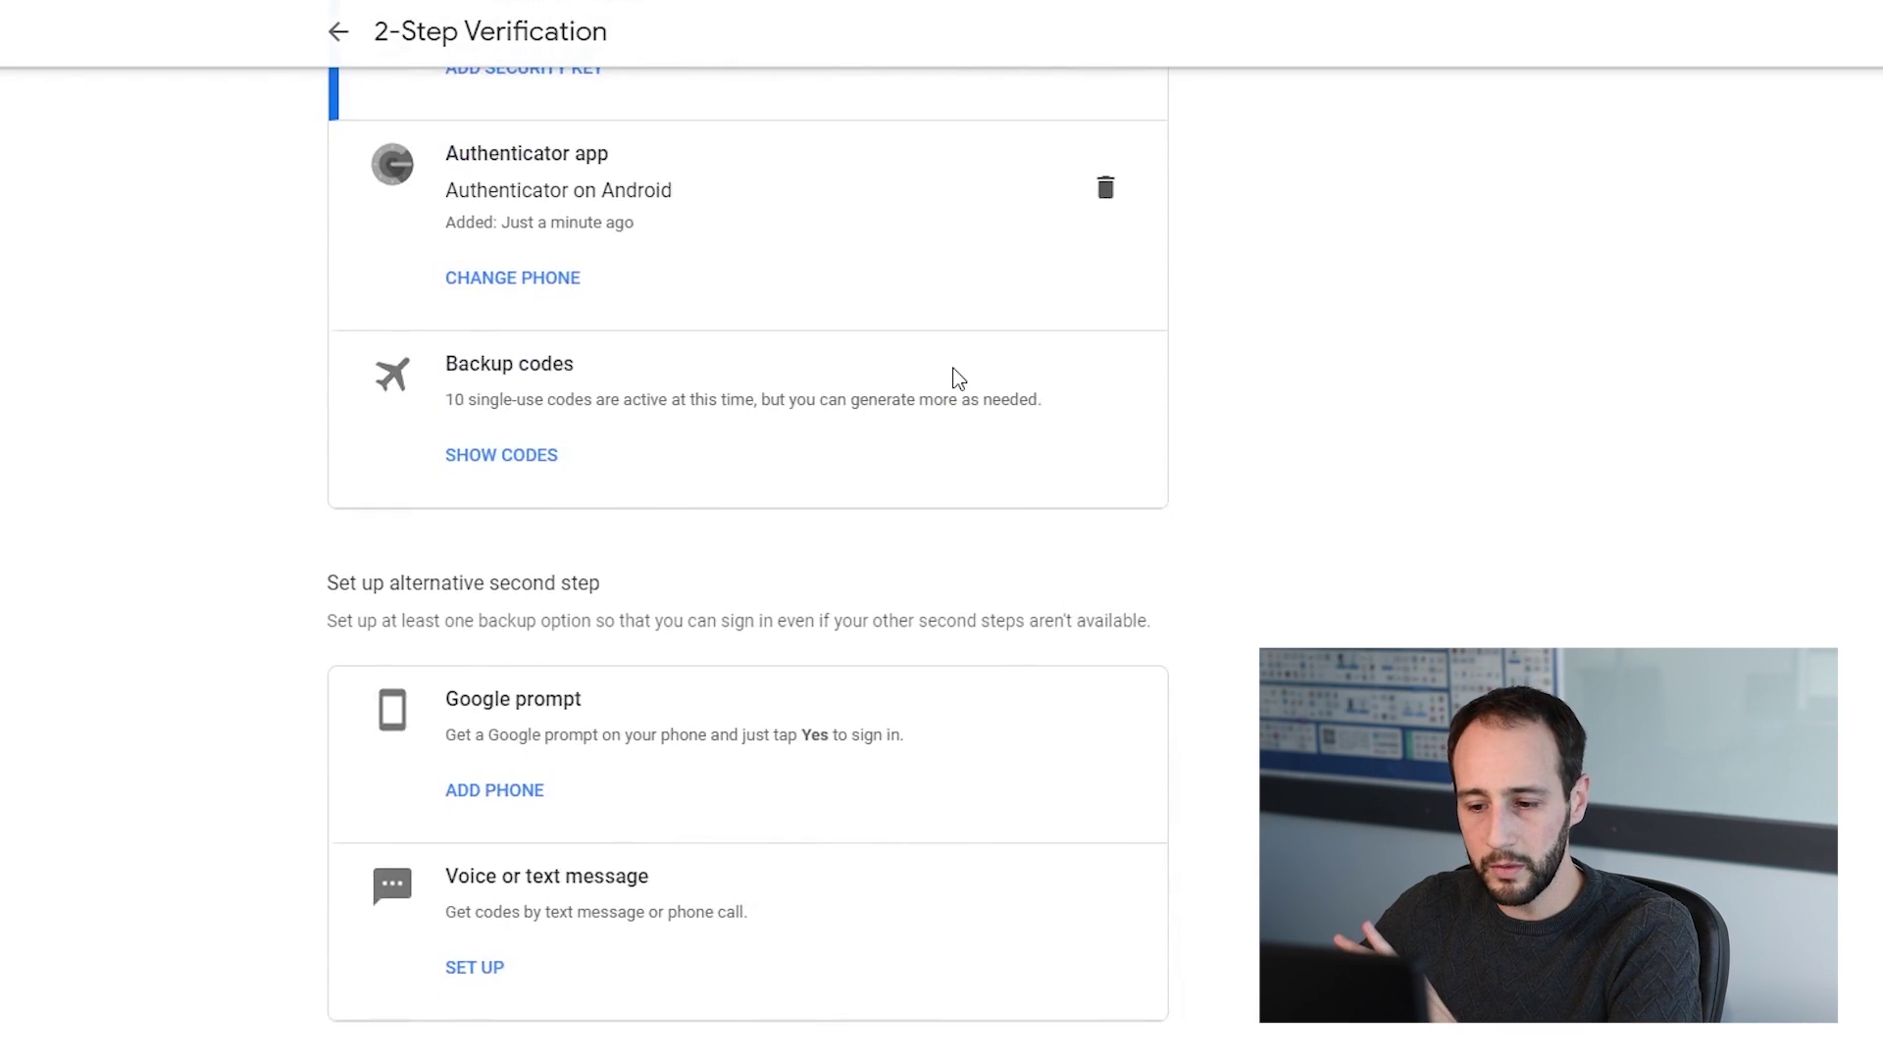
Scroll through the 2-Step Verification page to review the configured methods
scroll(958, 379, "up", 3)
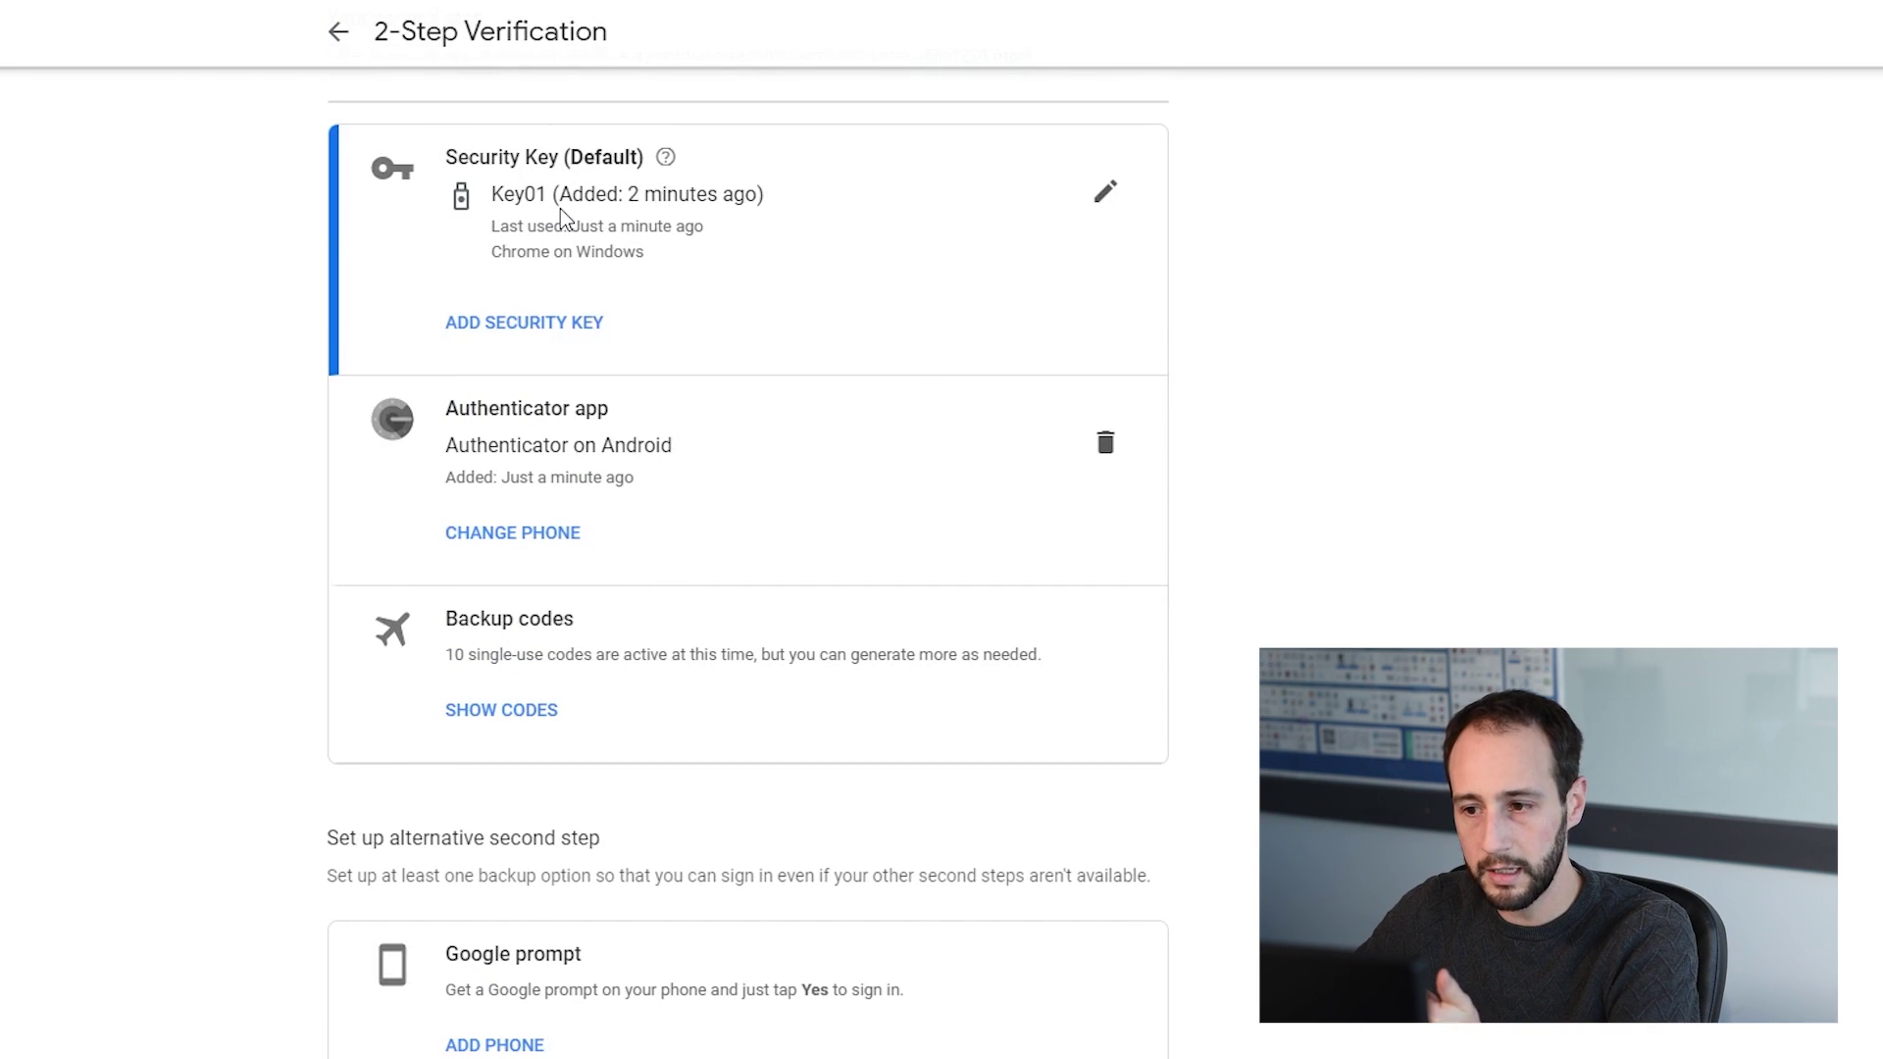
scroll(829, 496, "down", 1)
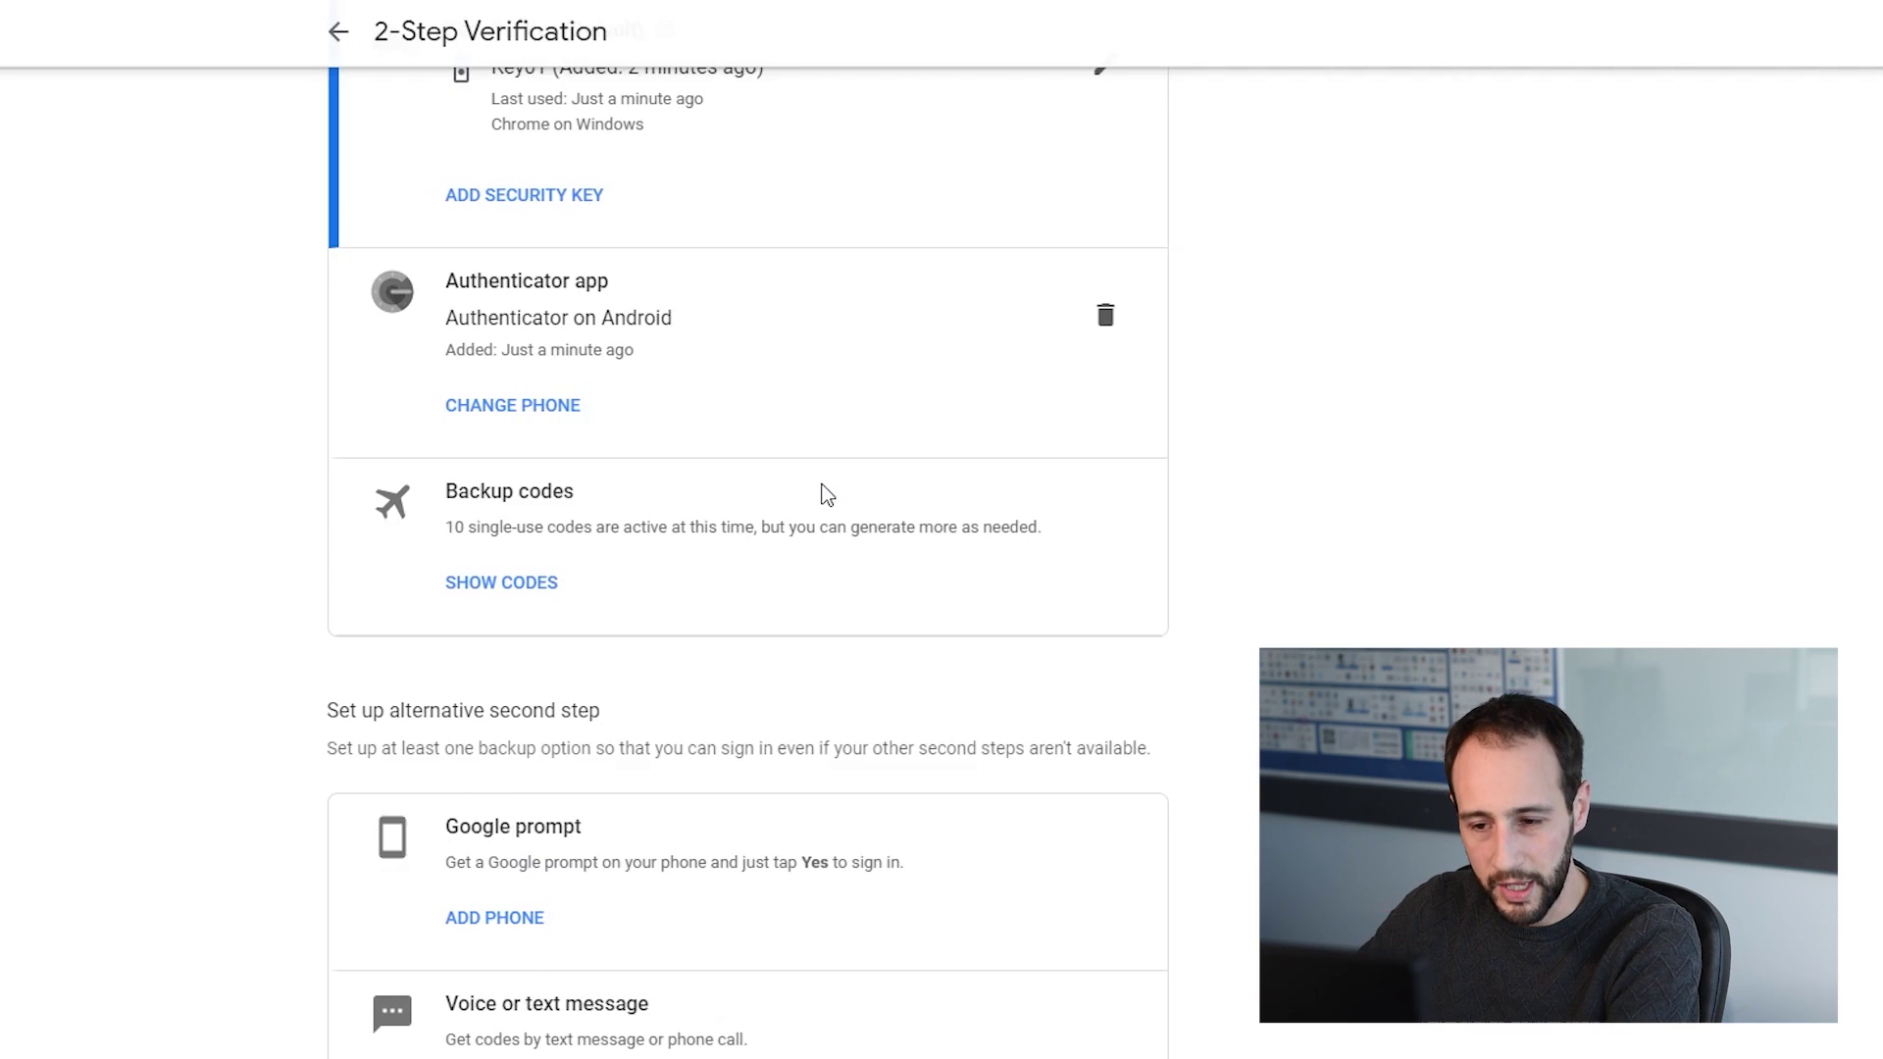
scroll(826, 493, "down", 1)
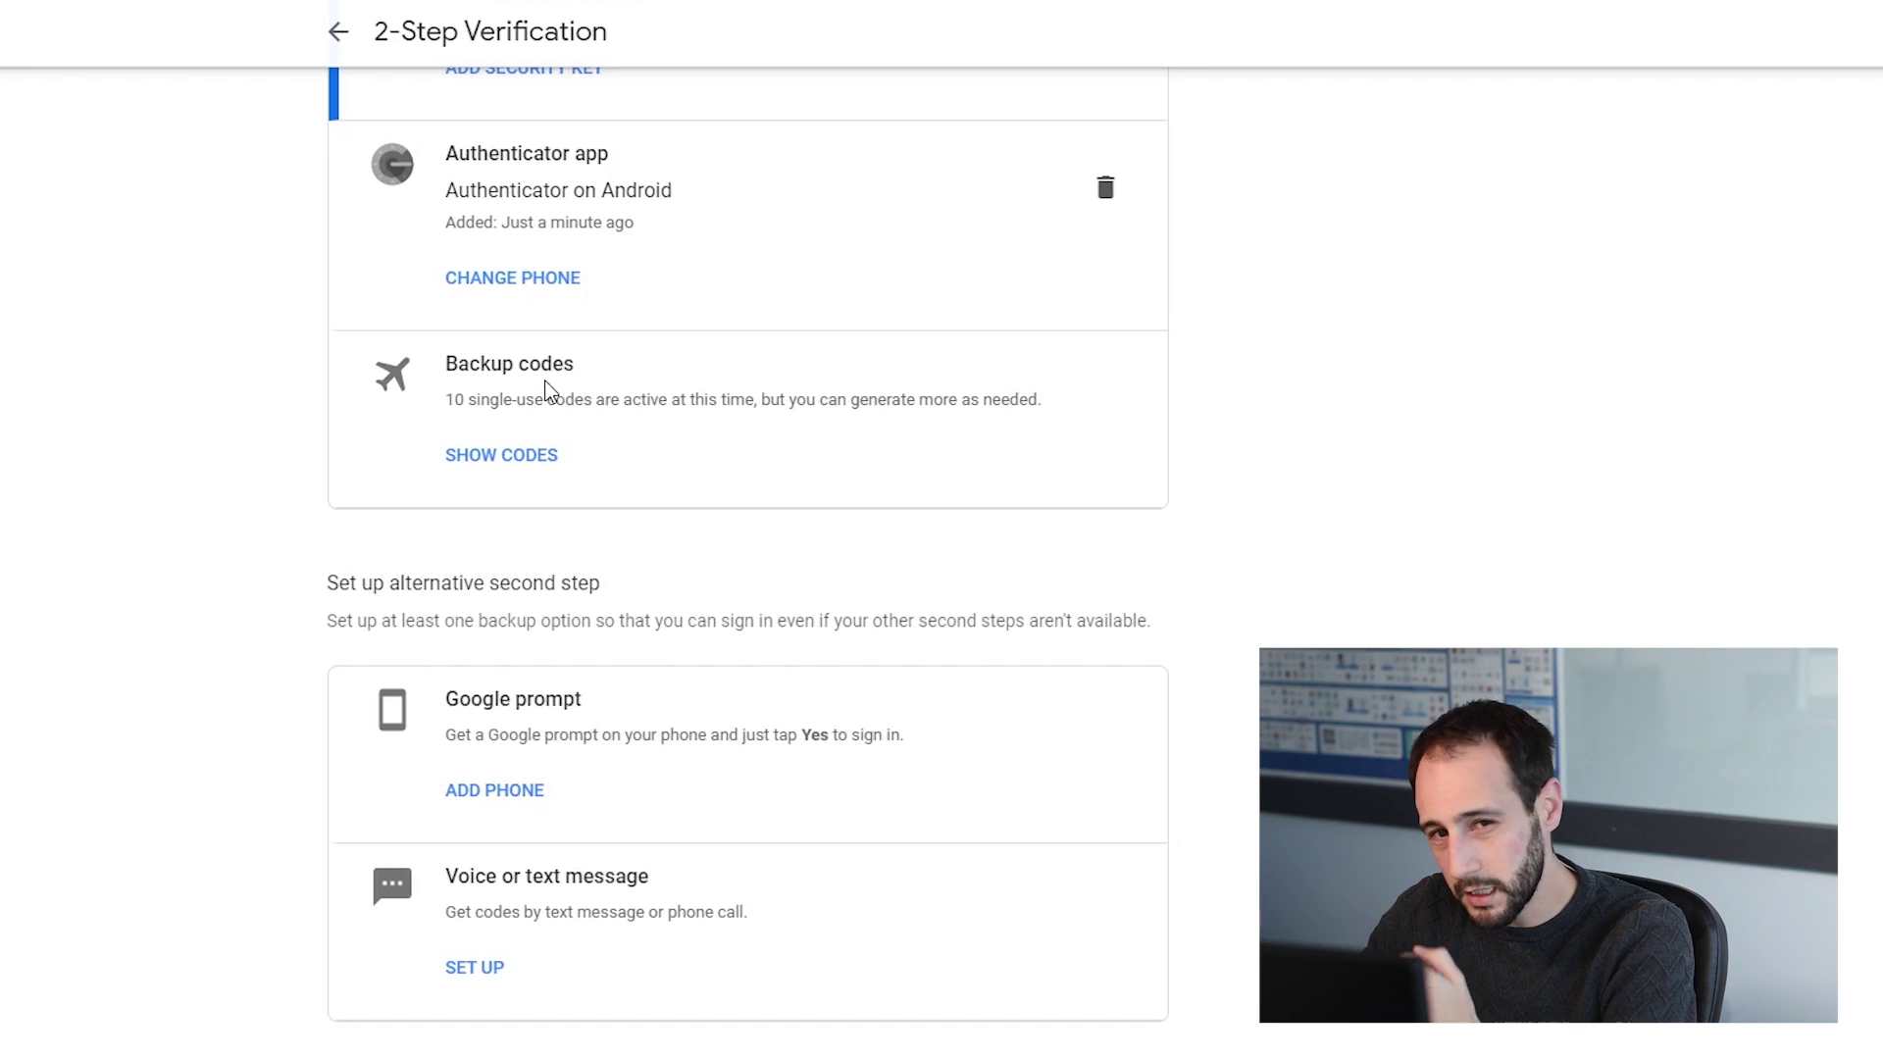
scroll(547, 388, "up", 4)
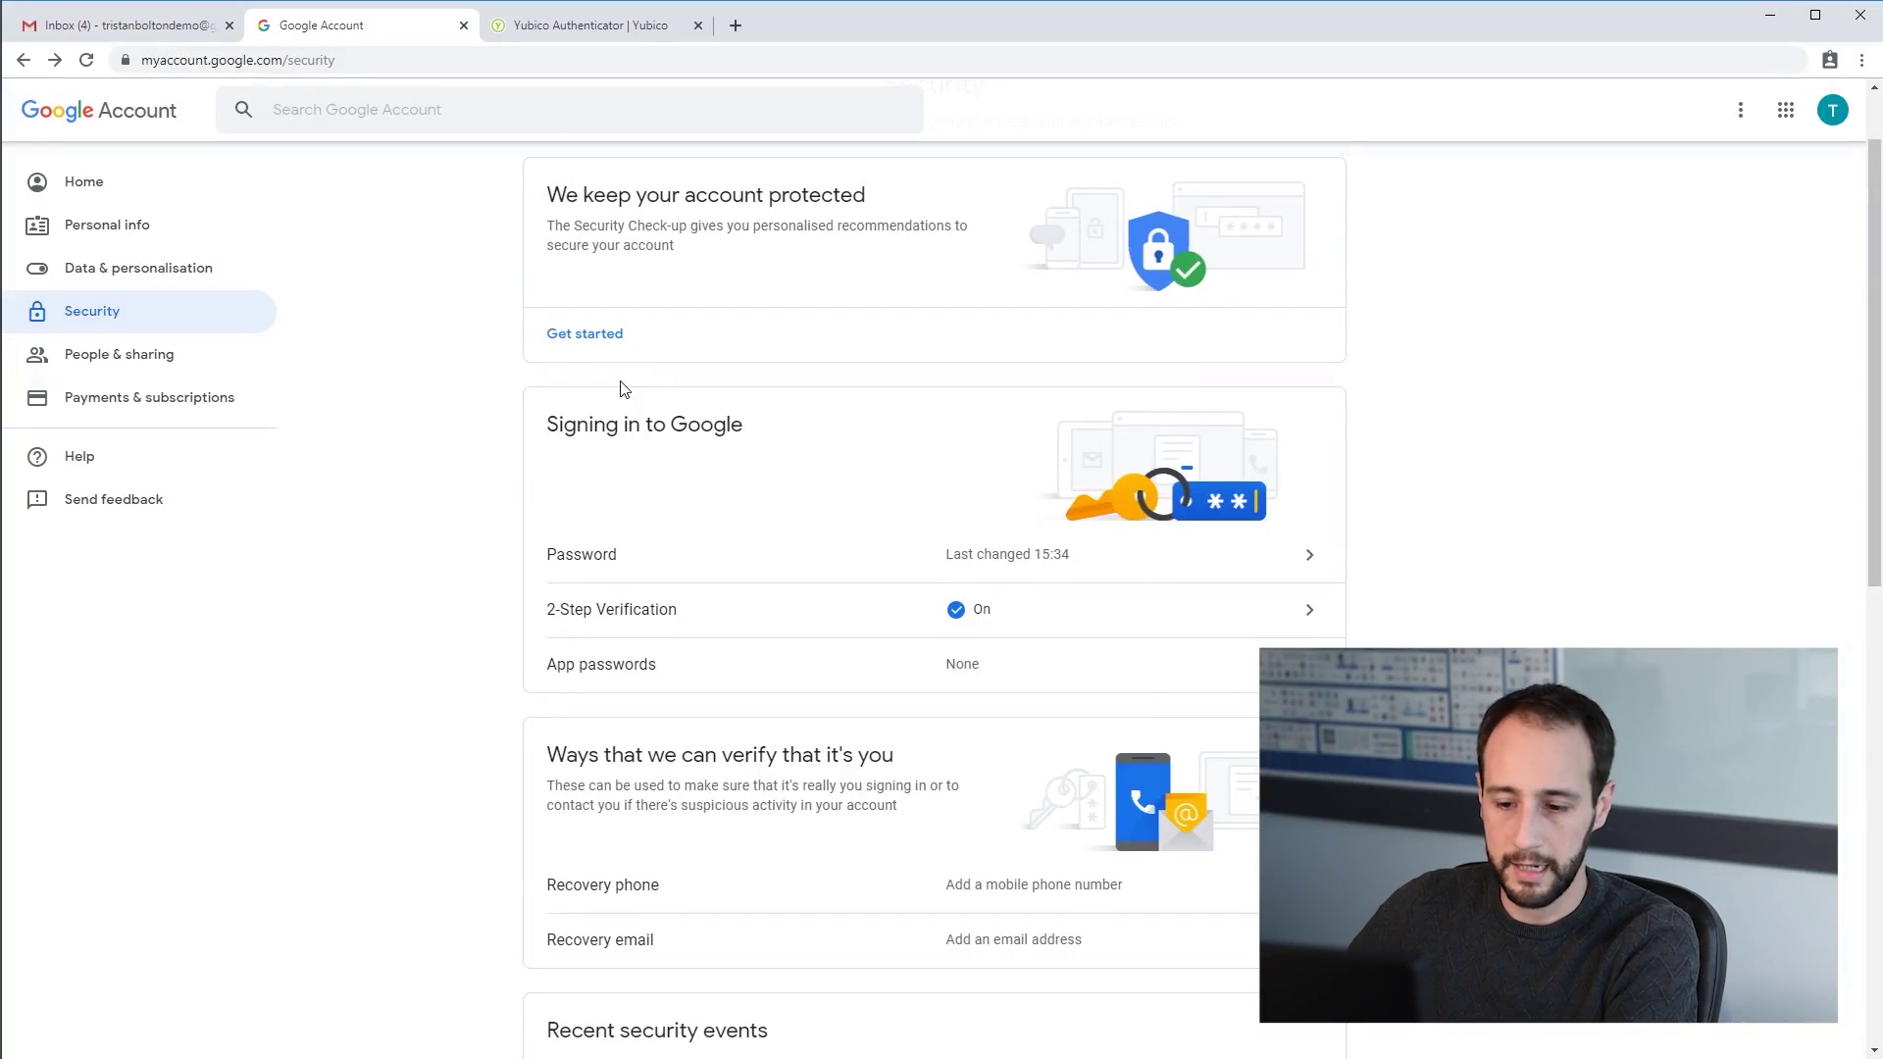
Find the 2-Step Verification row on the Security page and open it
scroll(628, 686, "down", 2)
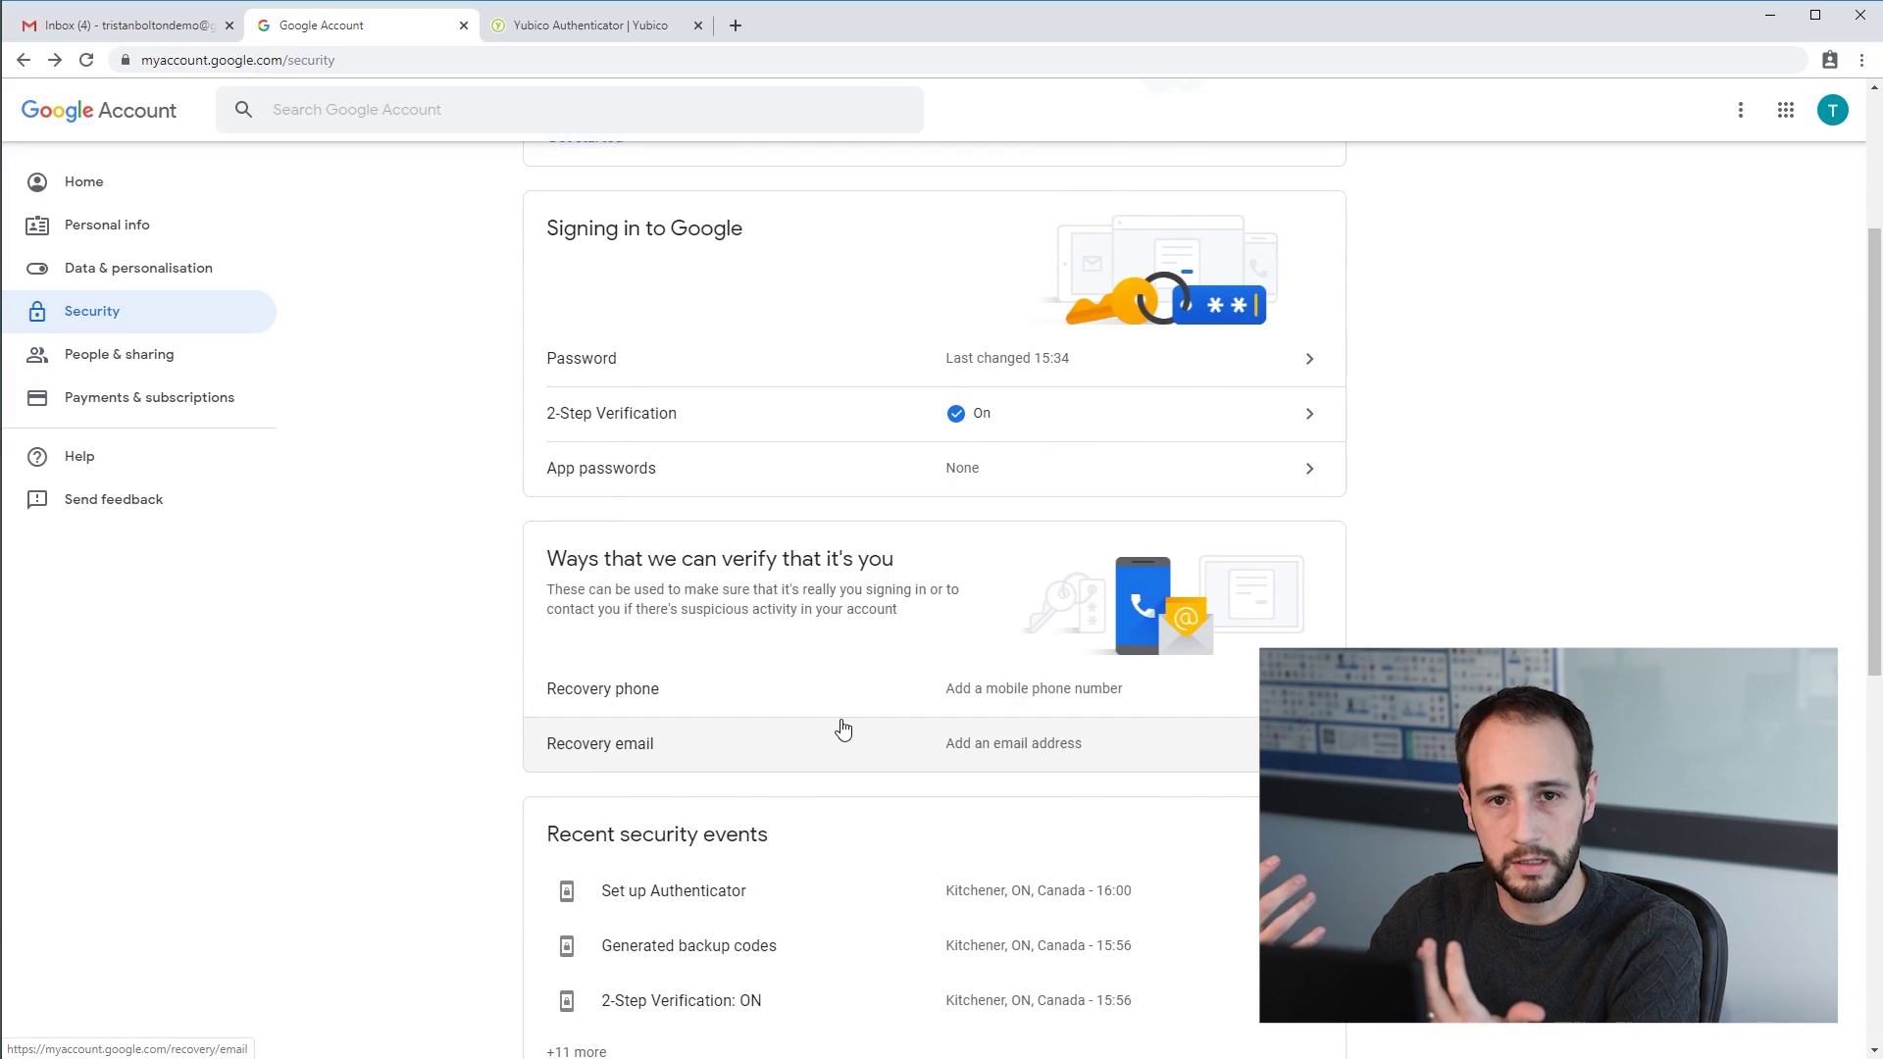
scroll(848, 611, "up", 3)
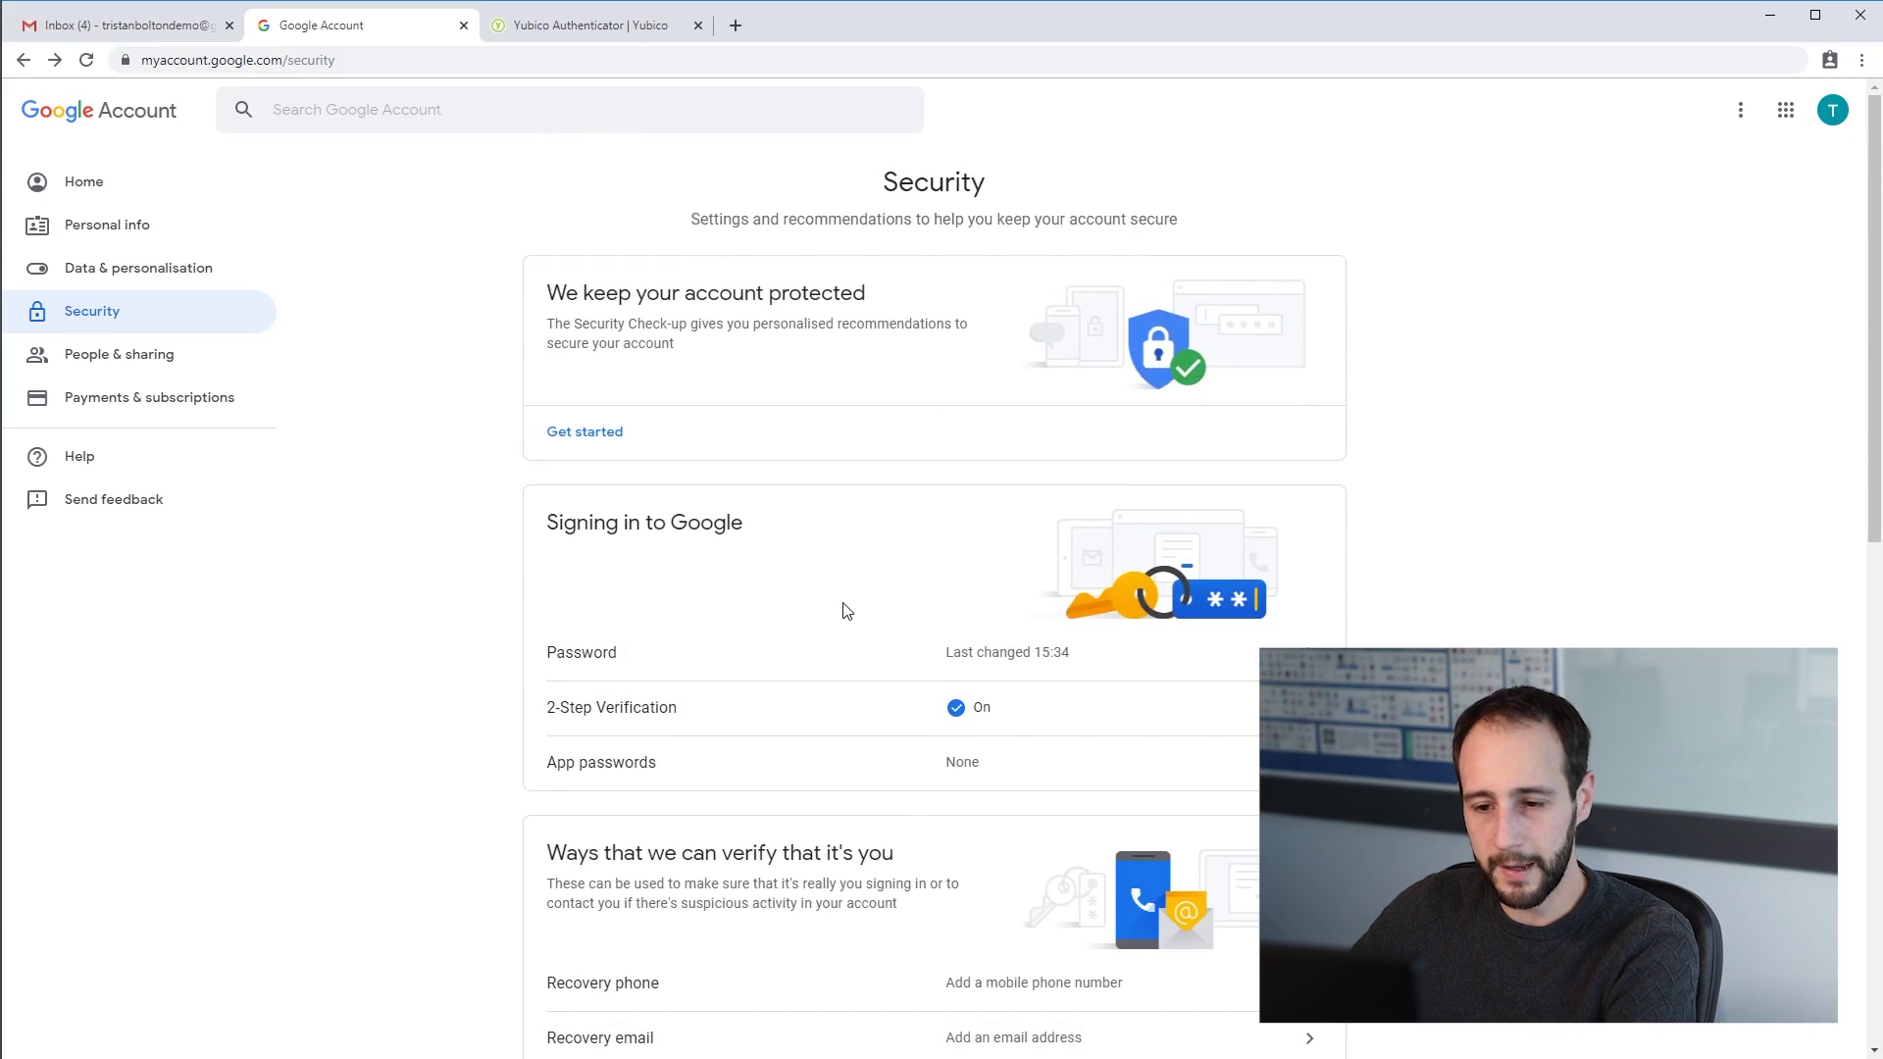
scroll(858, 569, "down", 1)
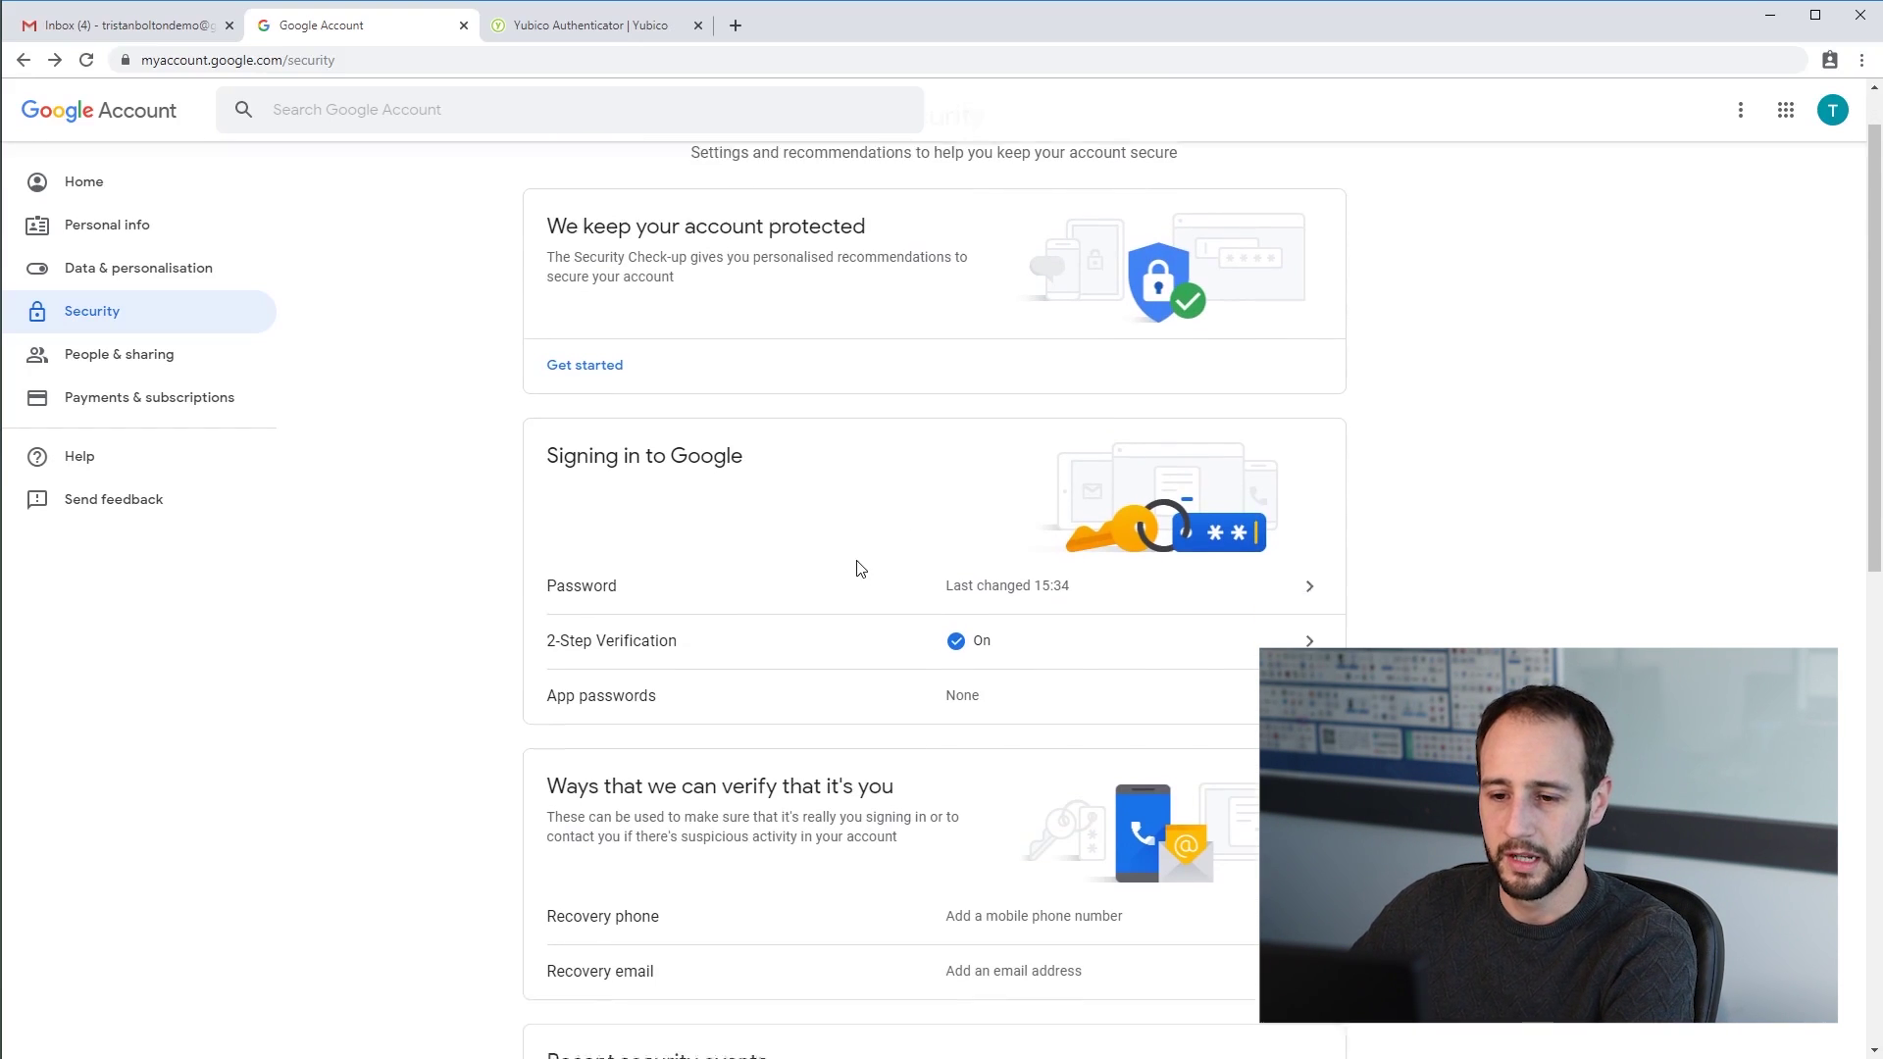
left_click(775, 617)
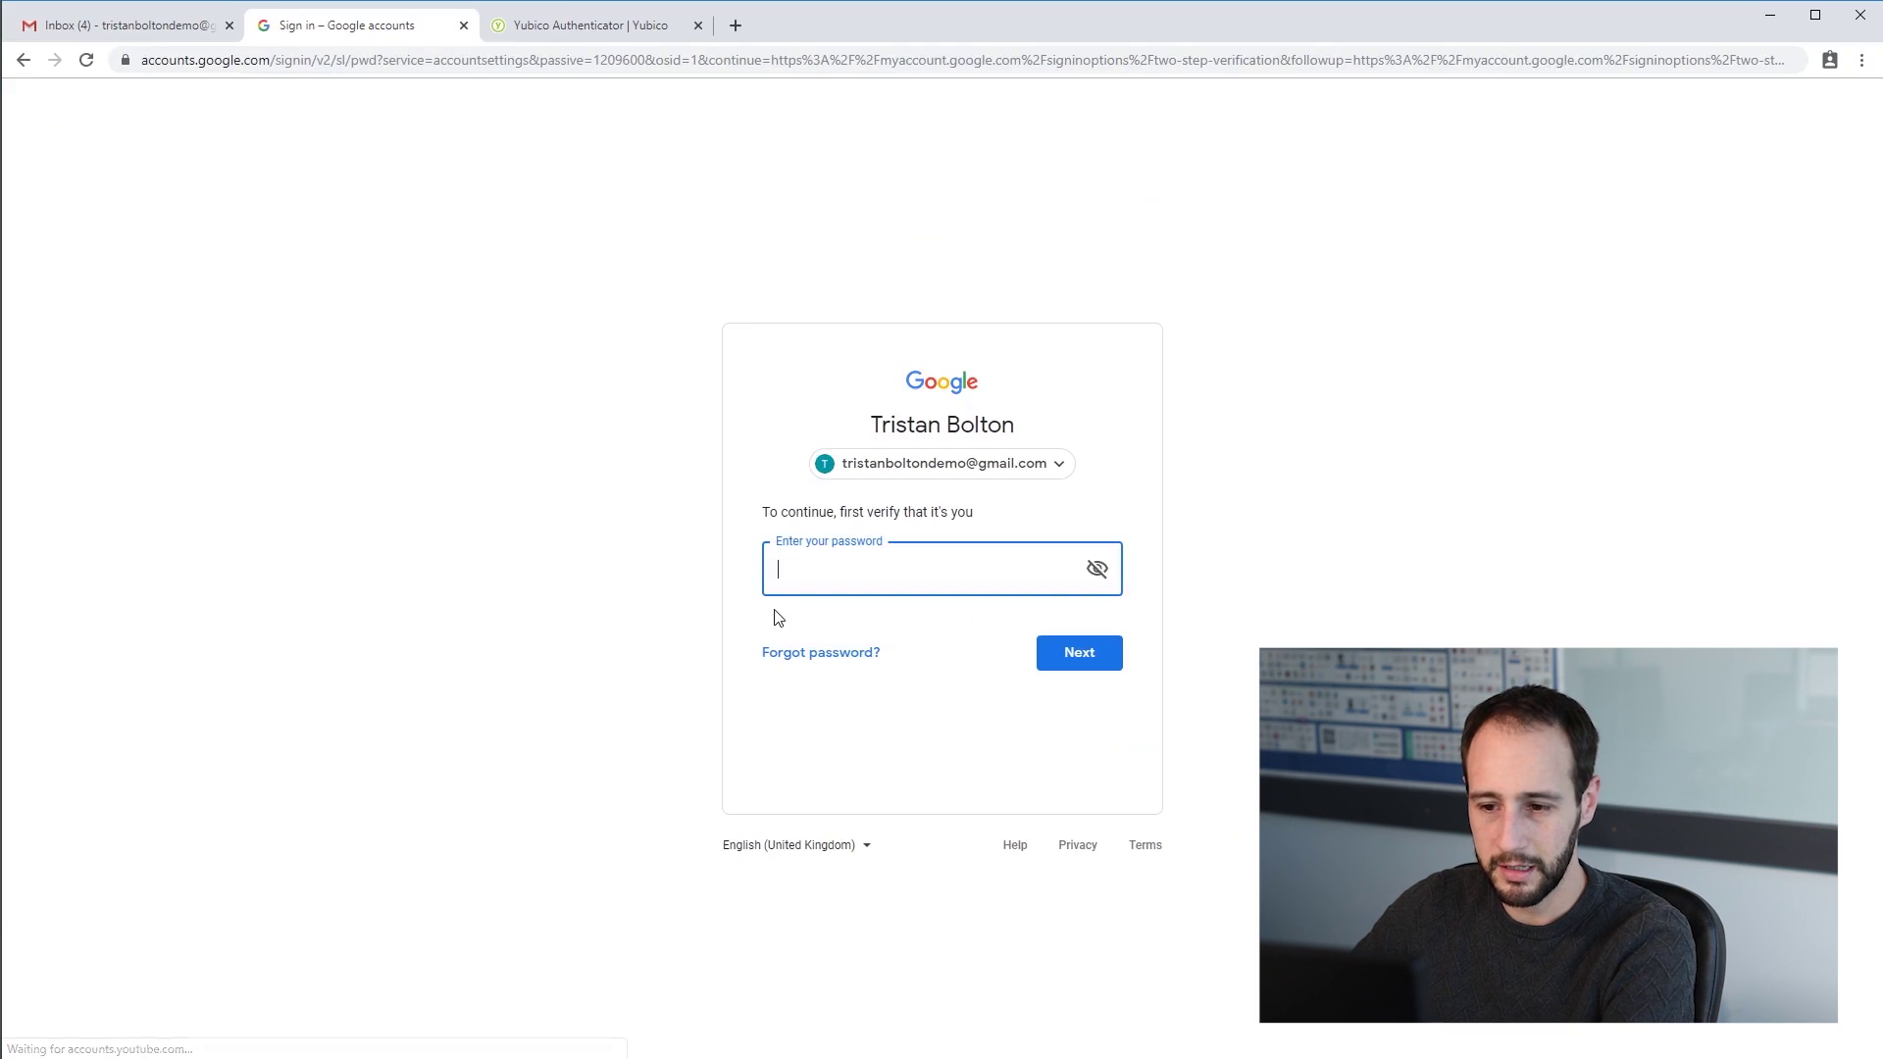
Re-verify identity with the account password and security key, then continue past You're all set
key("Return")
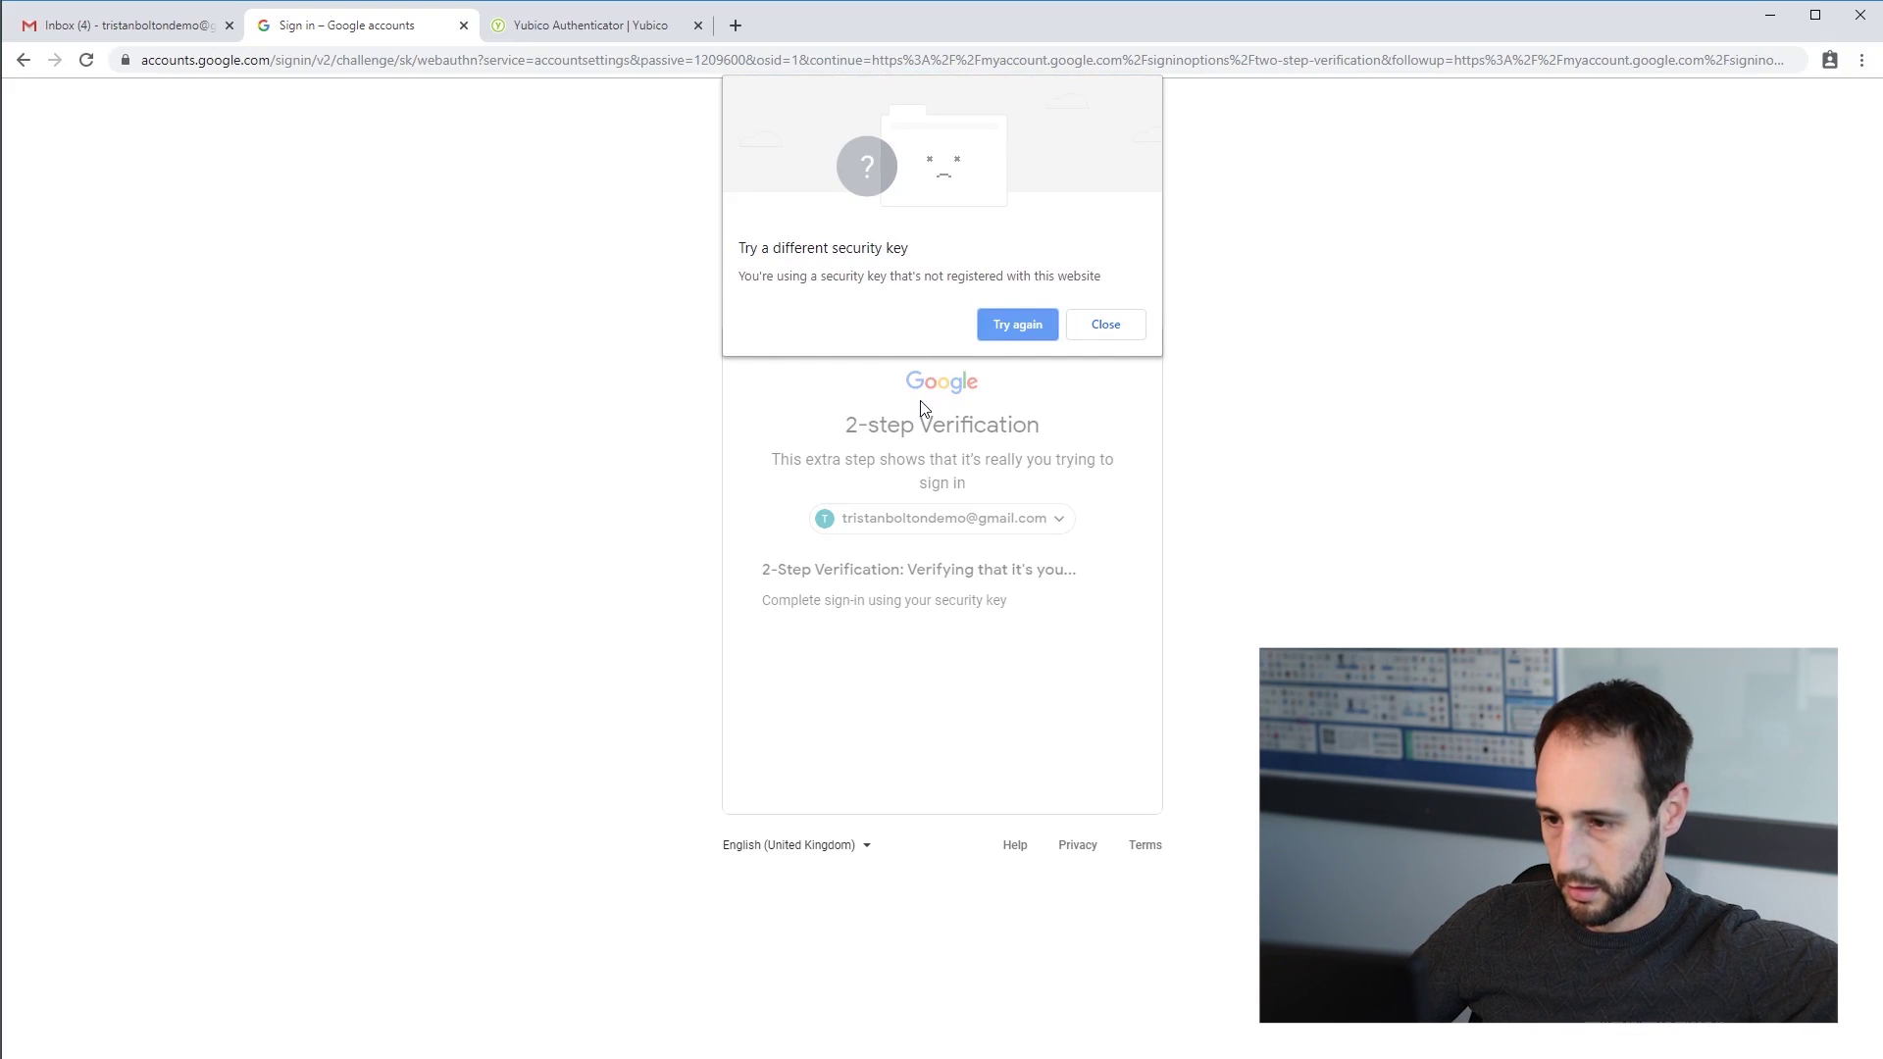
left_click(991, 327)
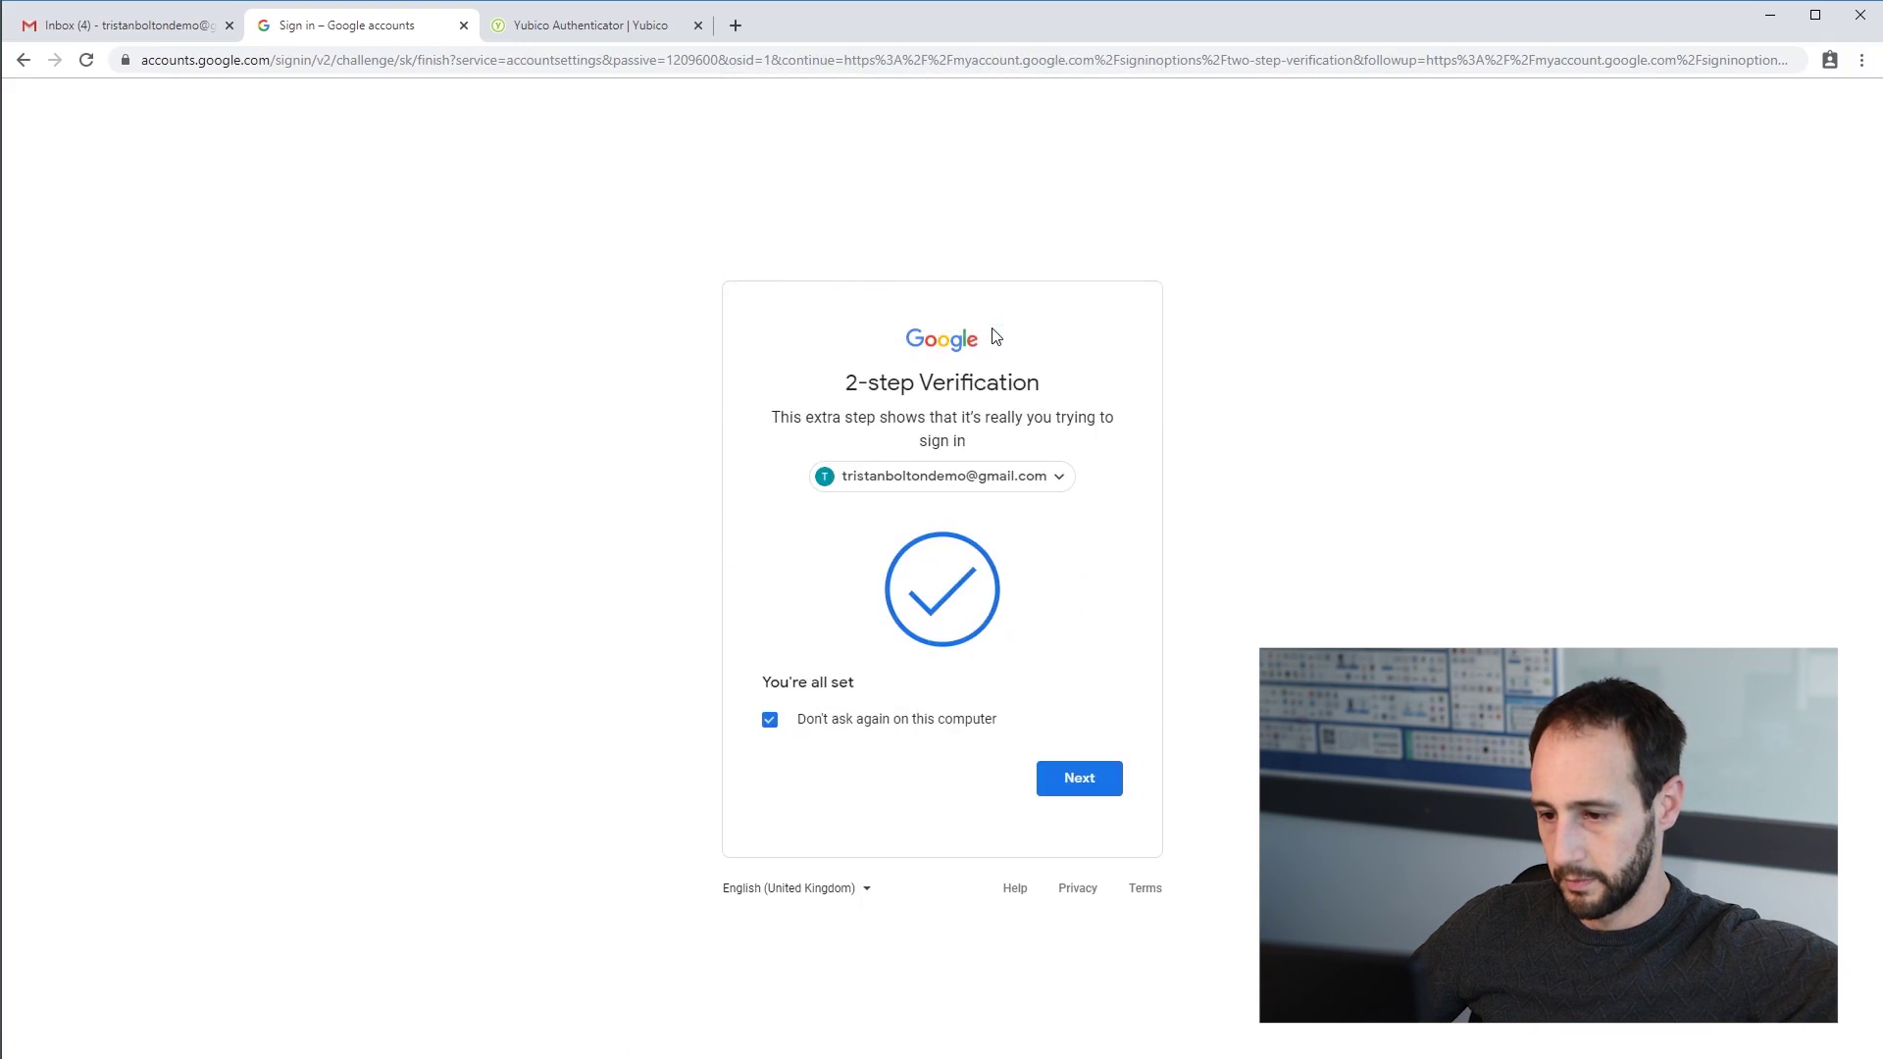
left_click(1049, 775)
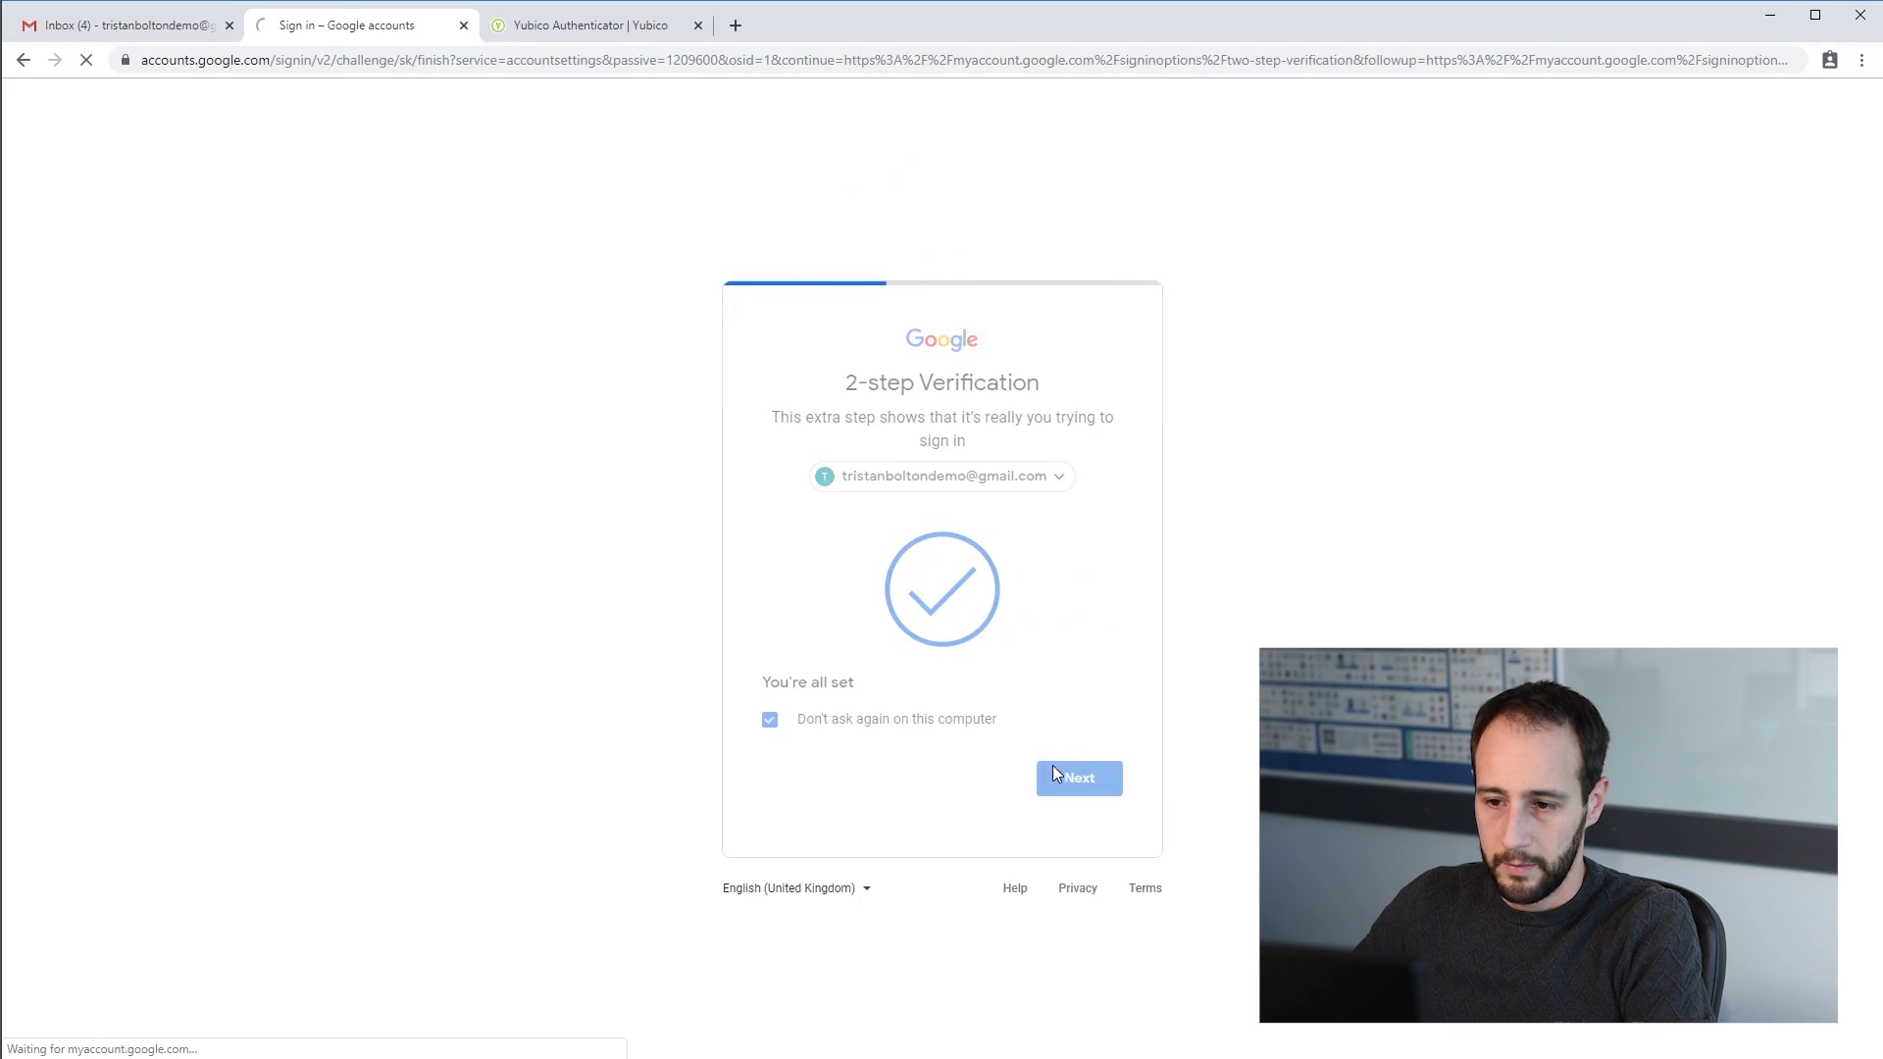
Review the 2-Step Verification methods, including the Authenticator app entry, then go back to Security
scroll(1014, 497, "down", 1)
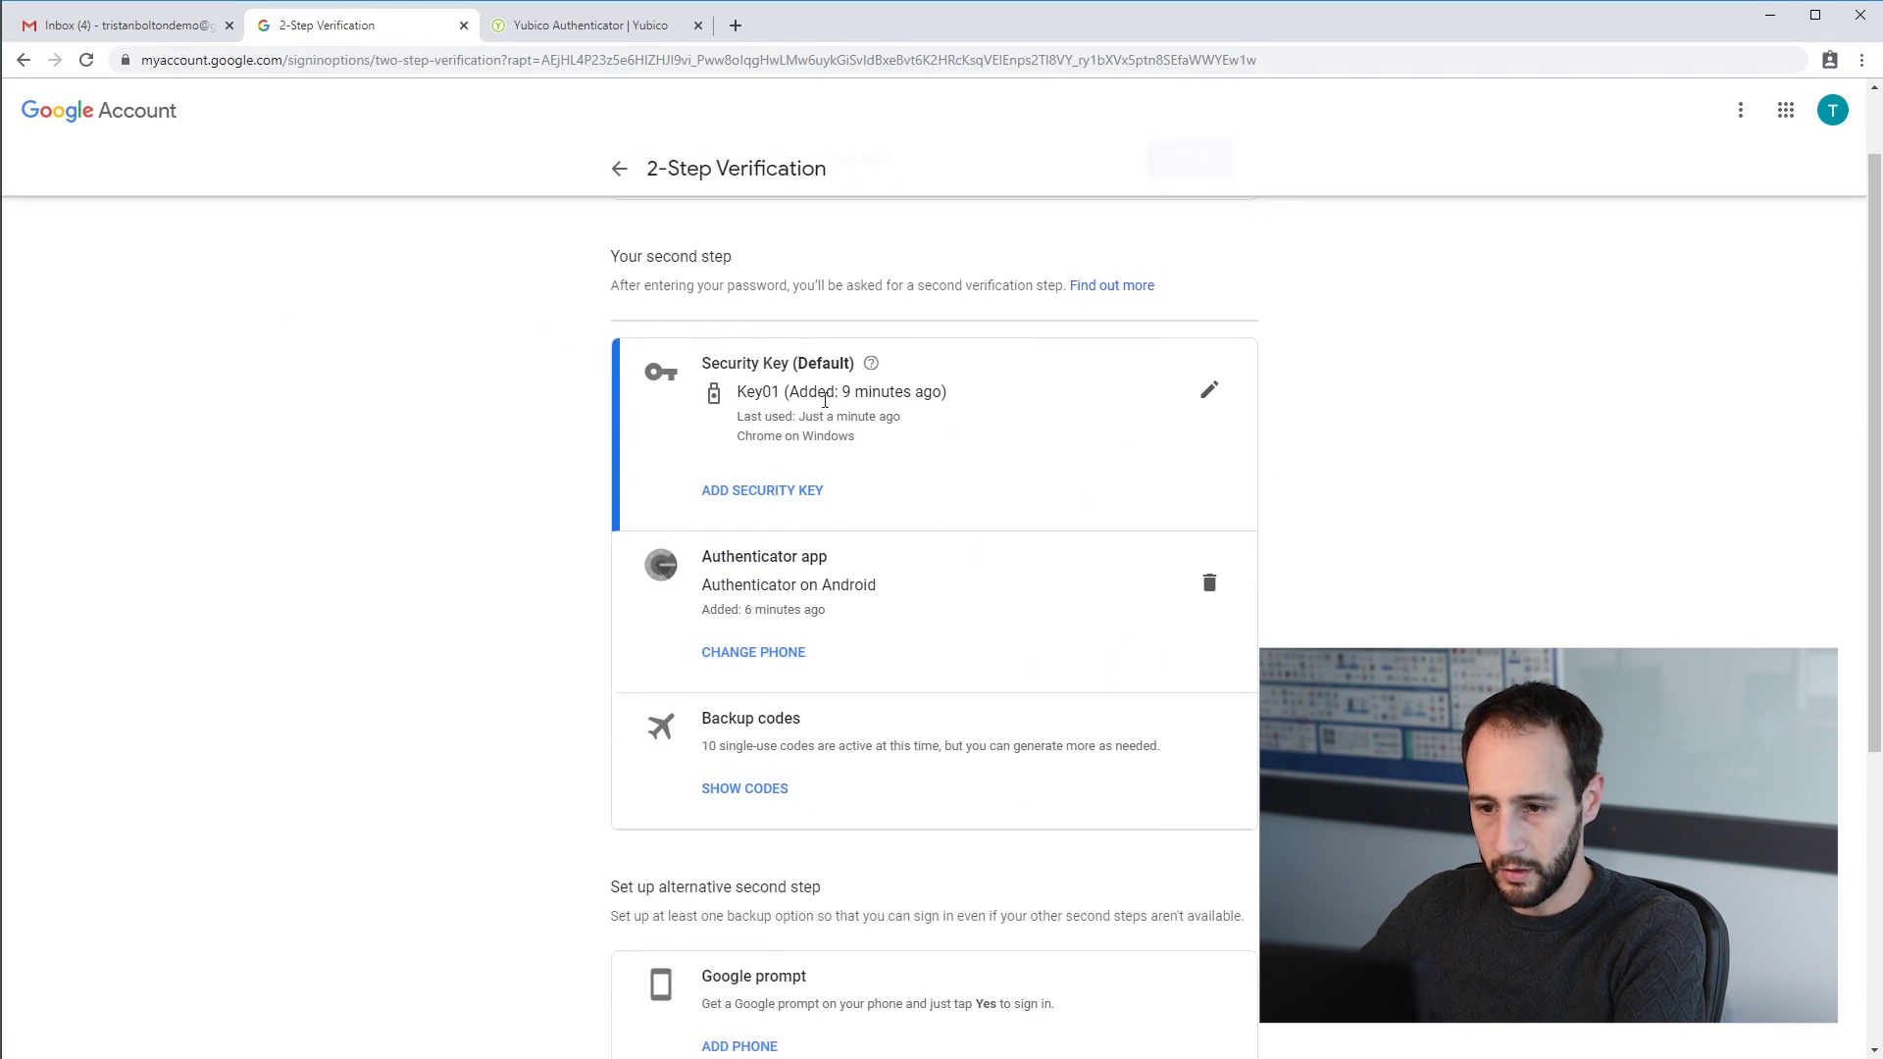
scroll(900, 438, "down", 1)
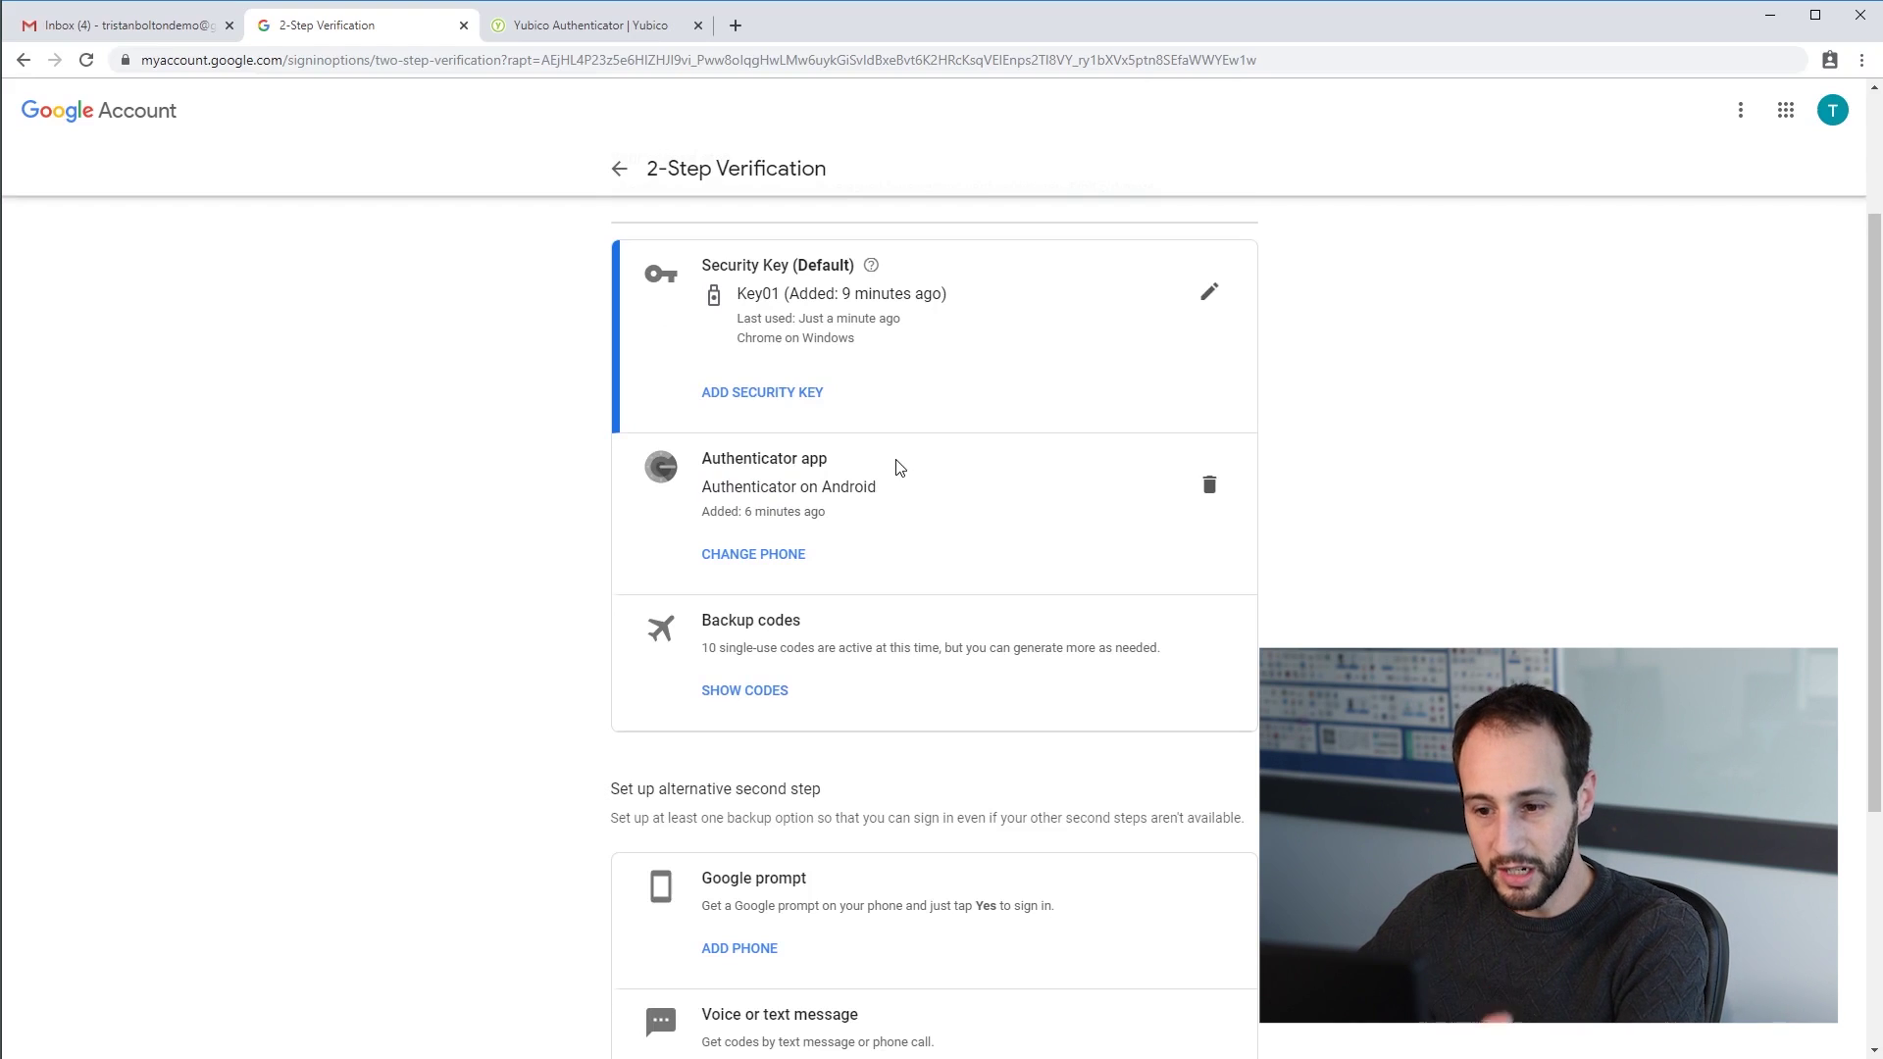
left_click_drag(883, 515, 731, 487)
left_click(732, 485)
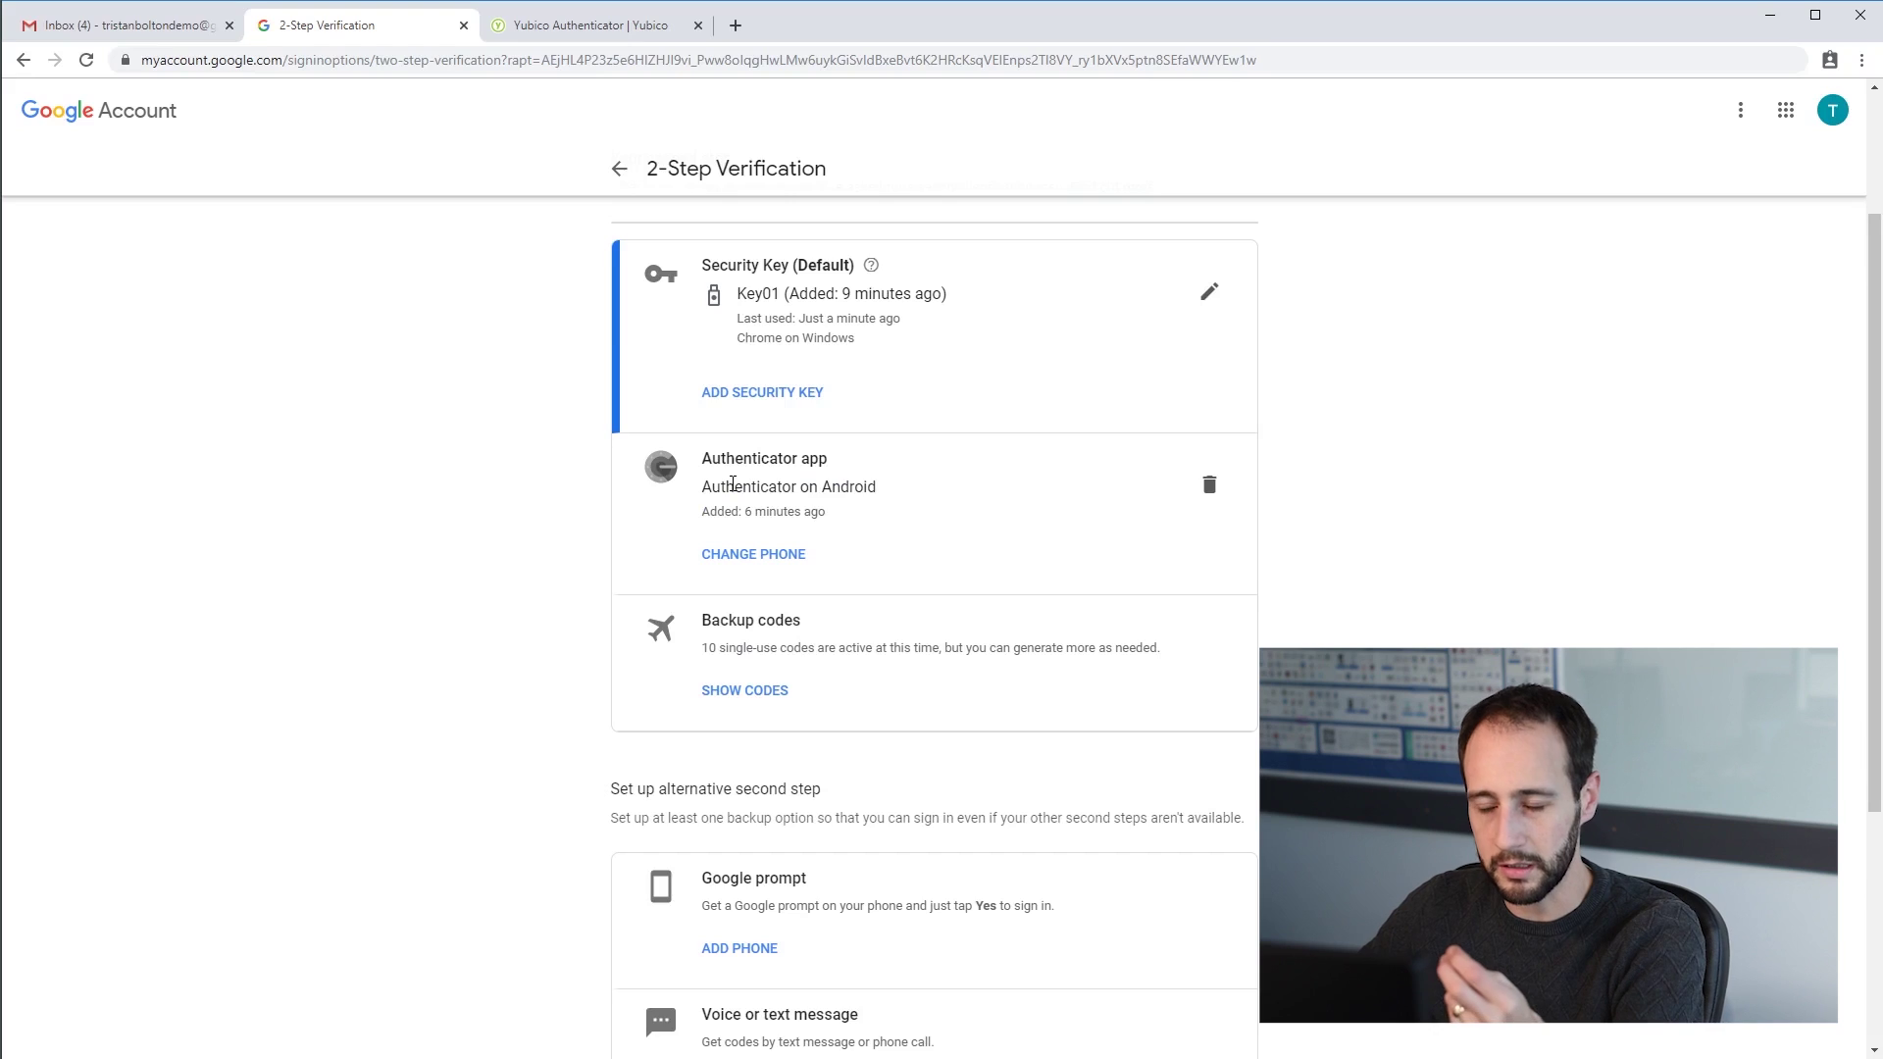
scroll(706, 510, "down", 1)
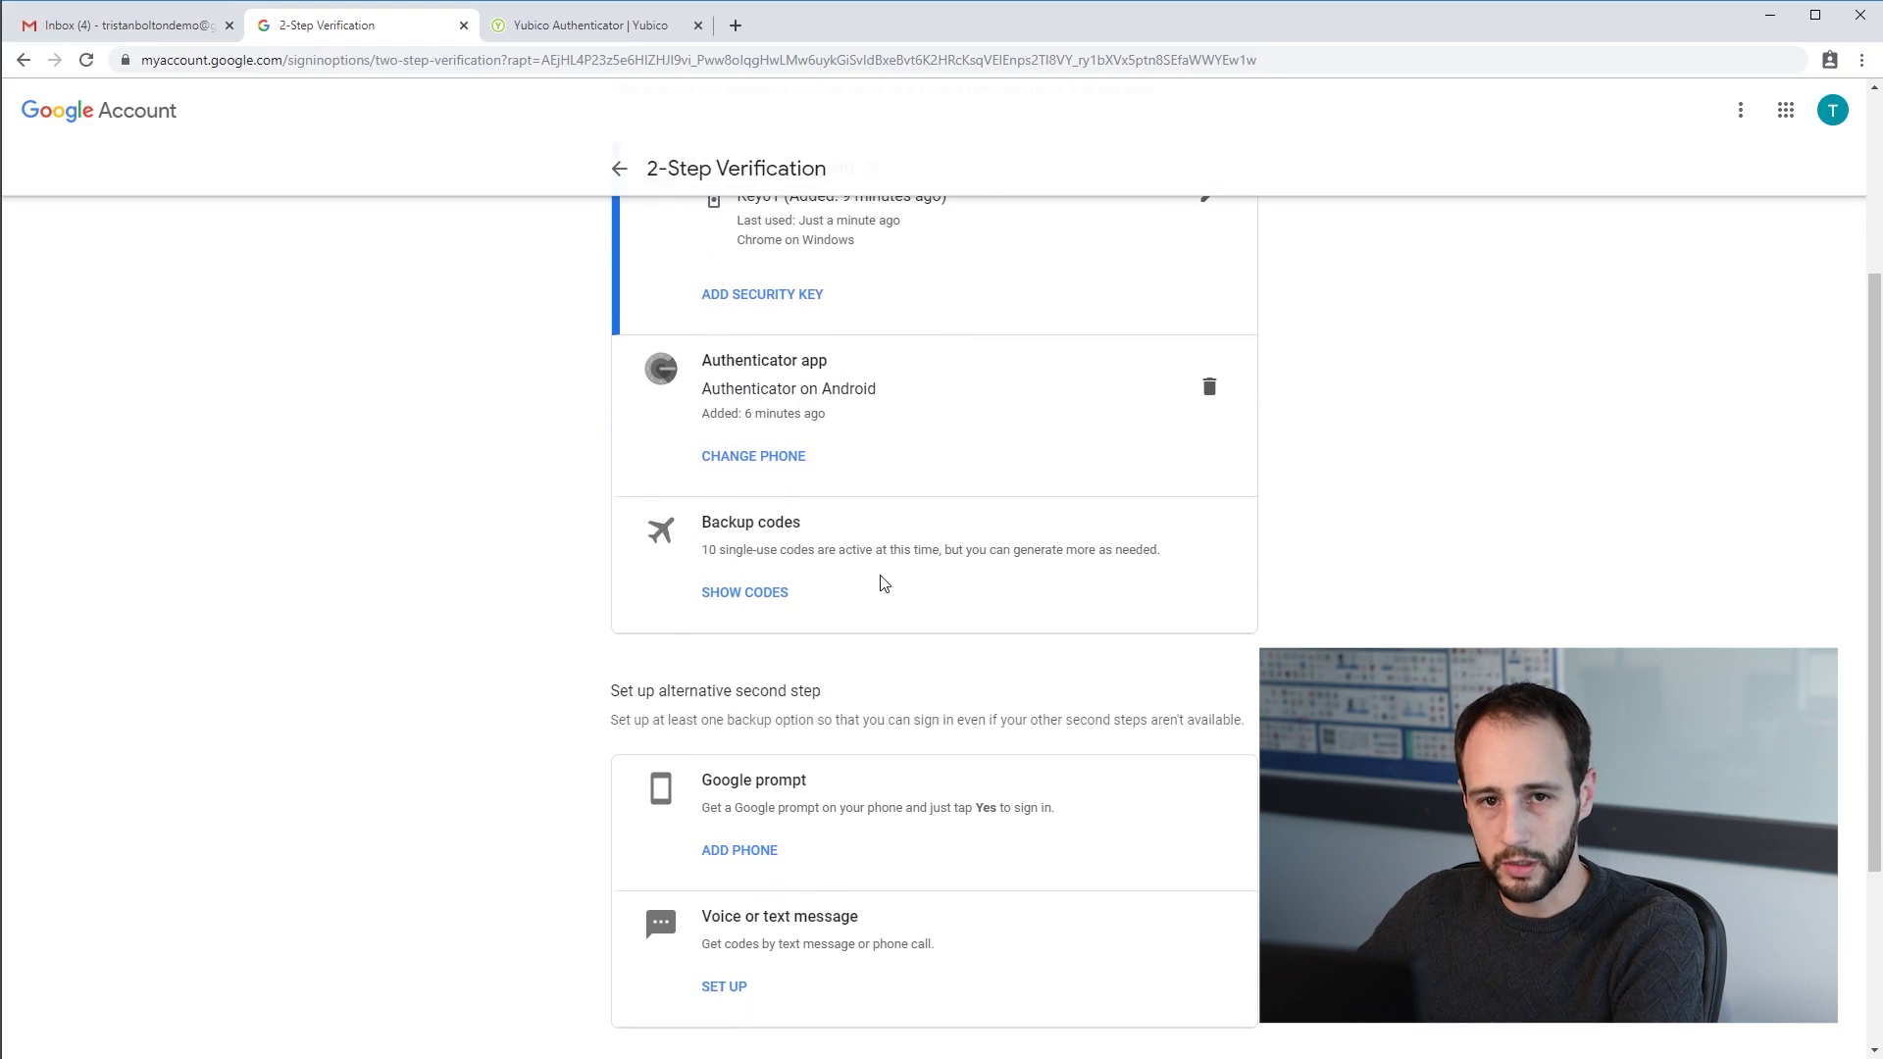
scroll(880, 584, "up", 3)
scroll(981, 598, "down", 6)
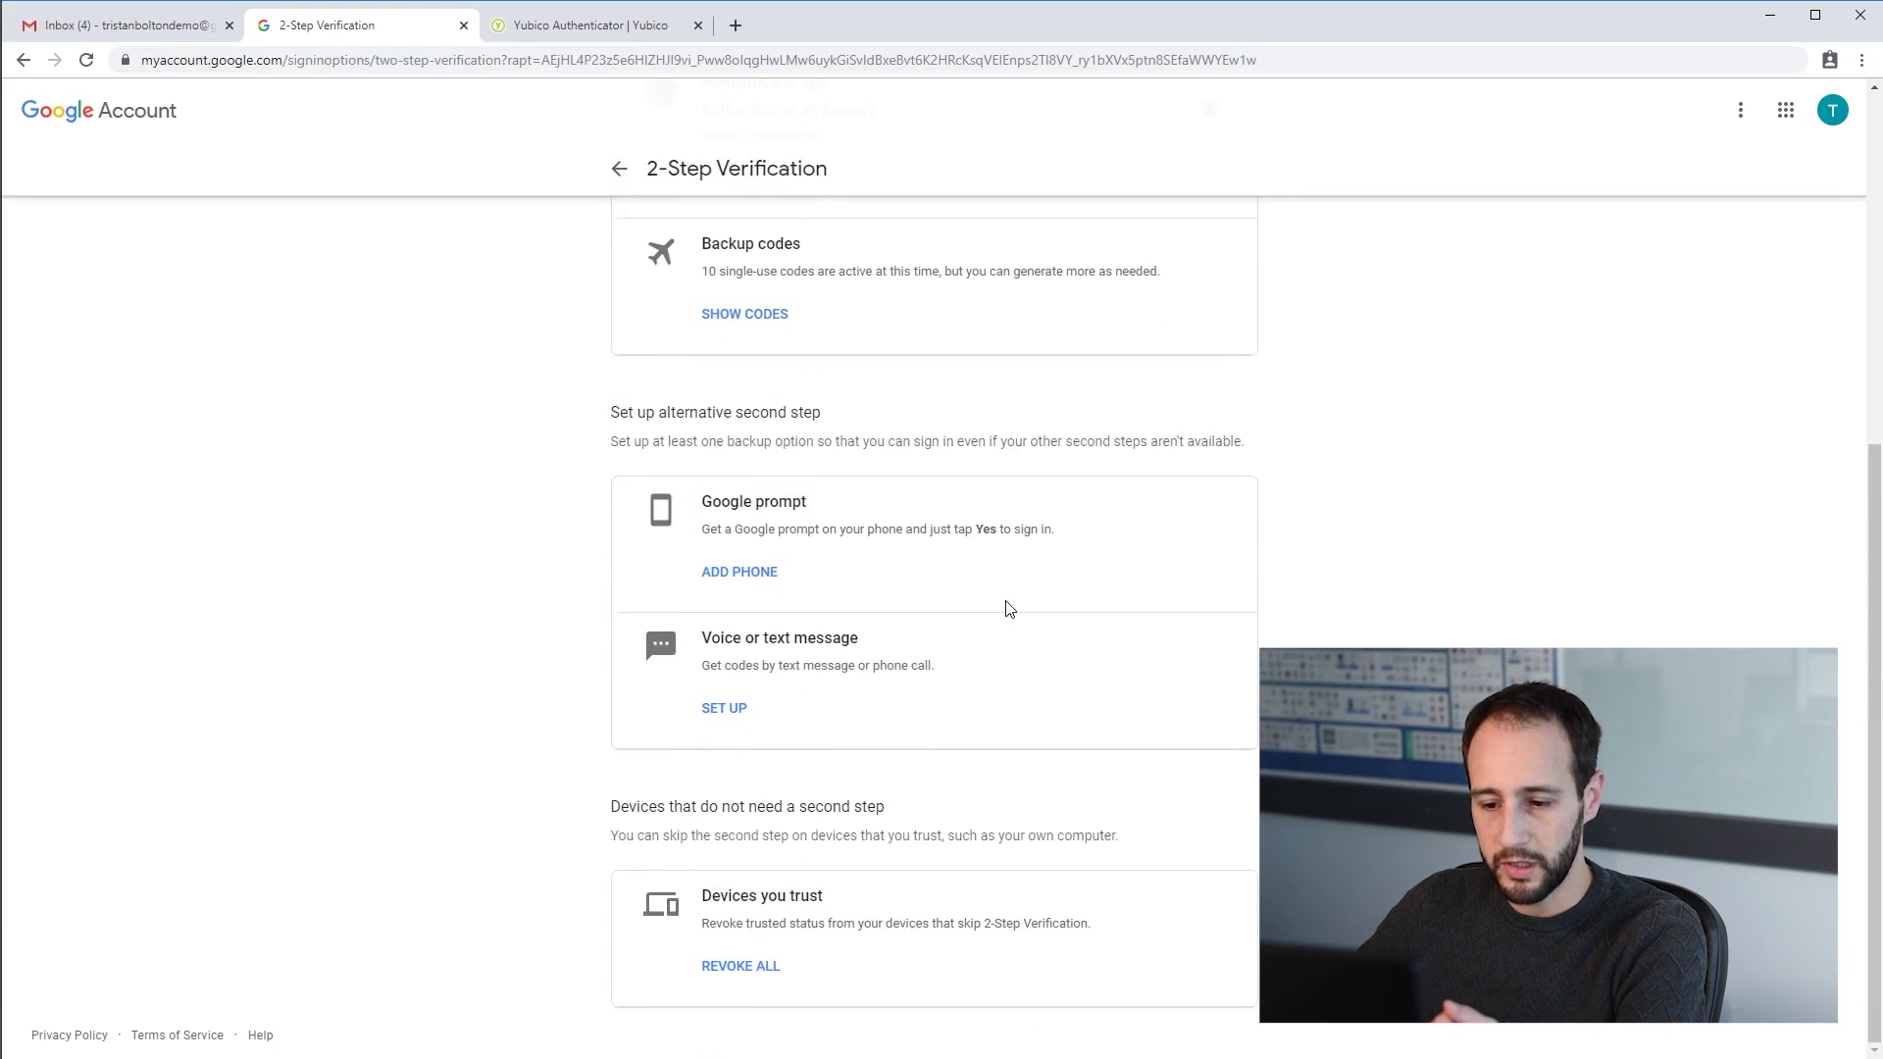
scroll(962, 705, "up", 5)
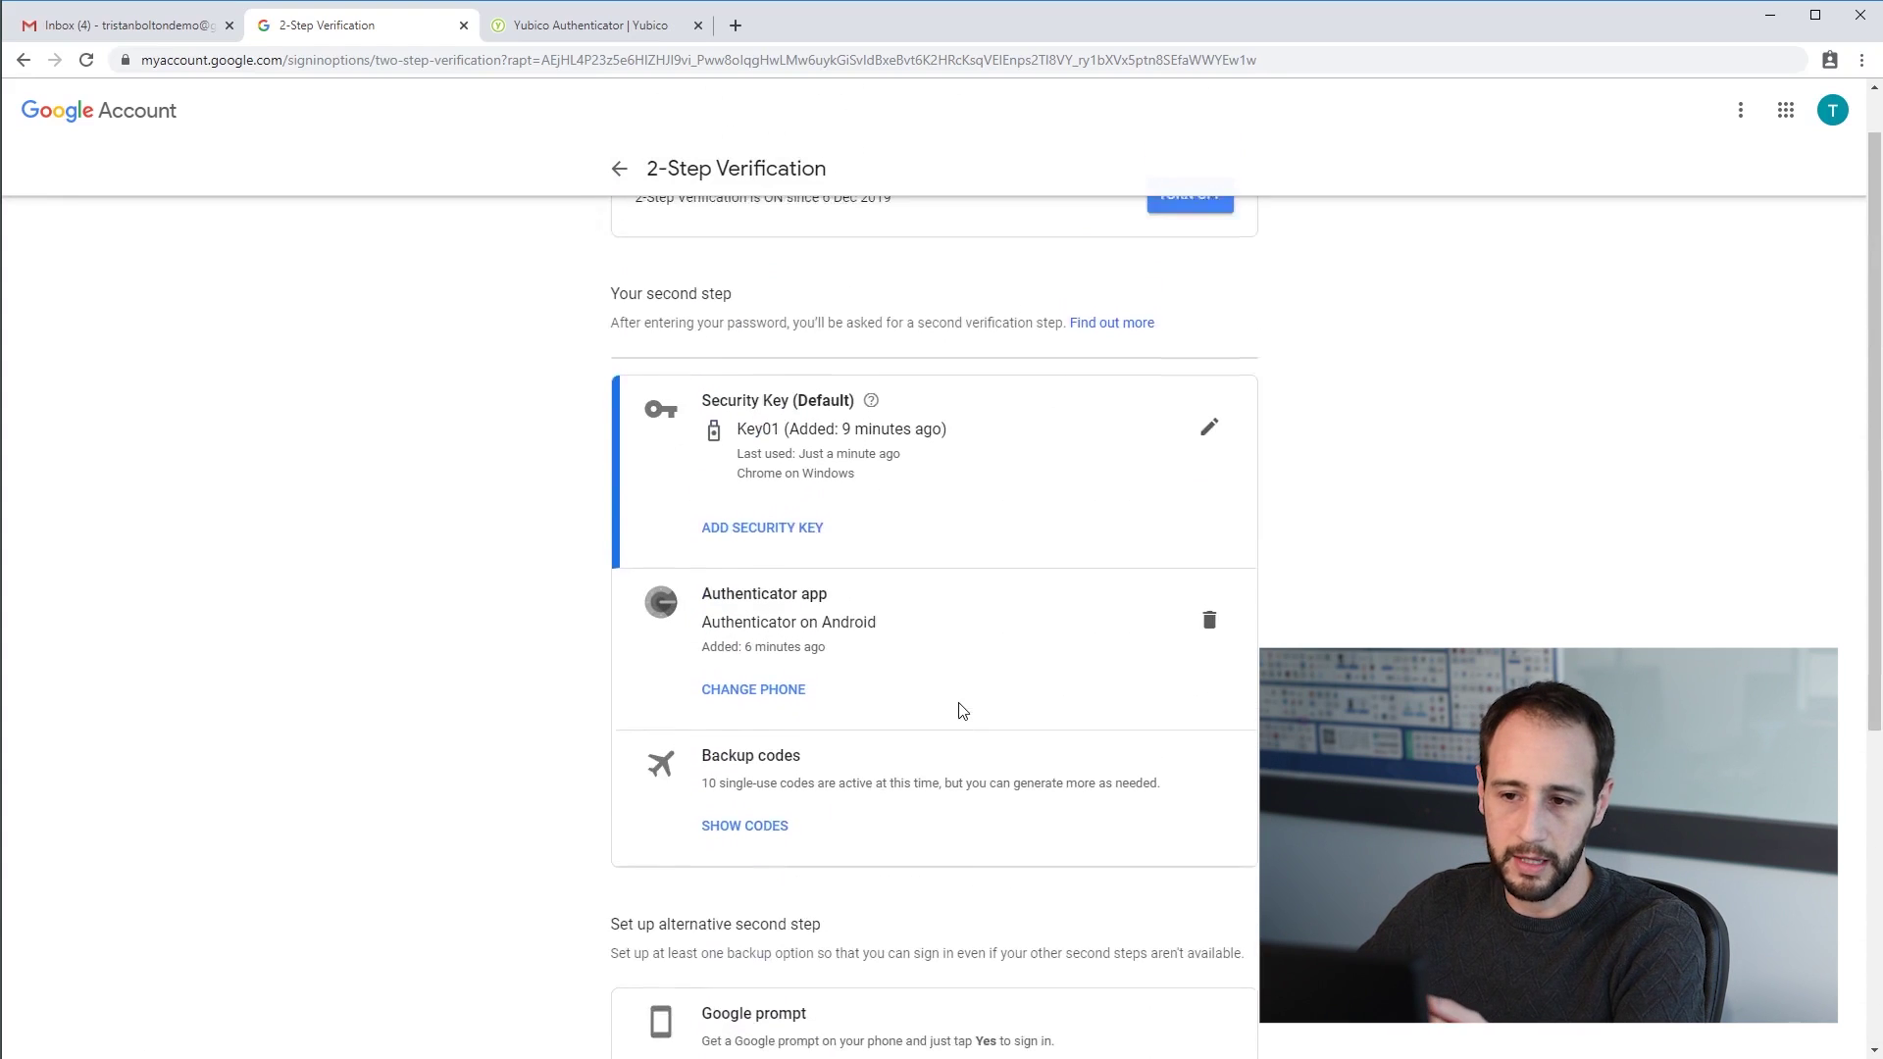
left_click(619, 169)
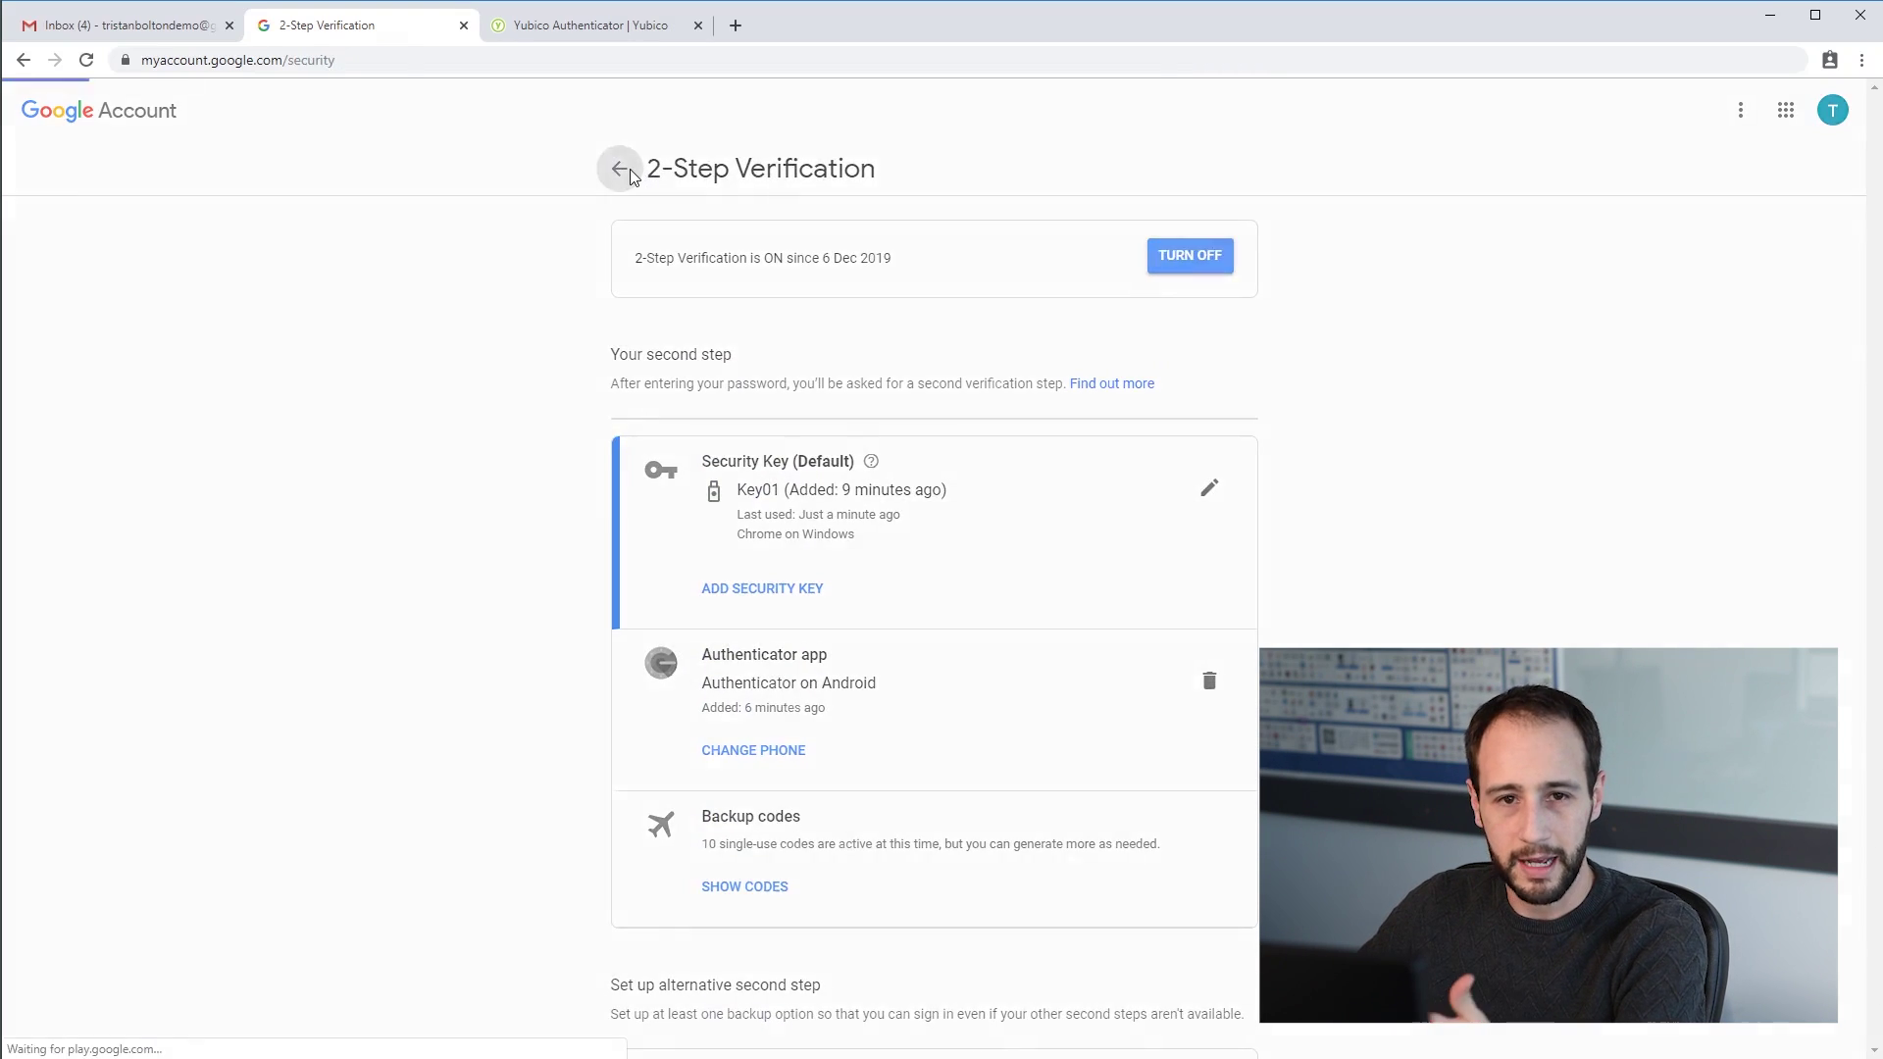
scroll(559, 488, "down", 3)
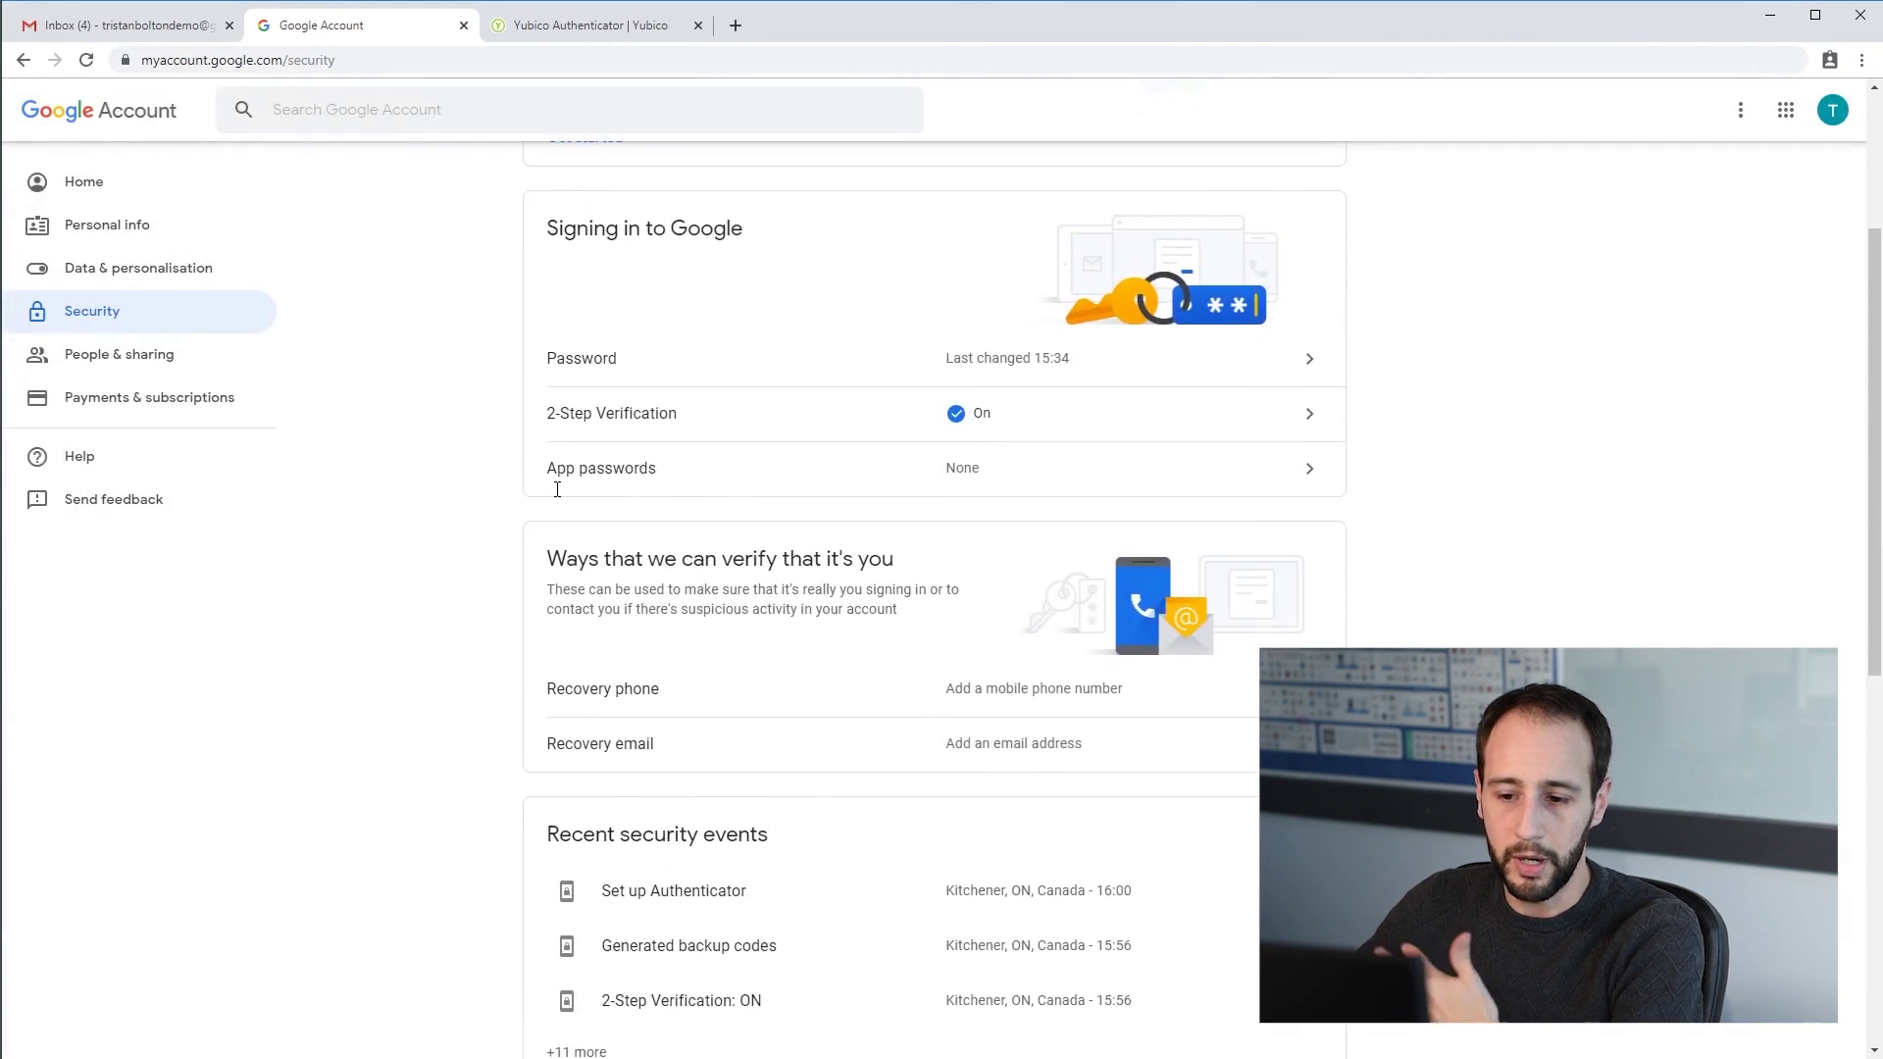